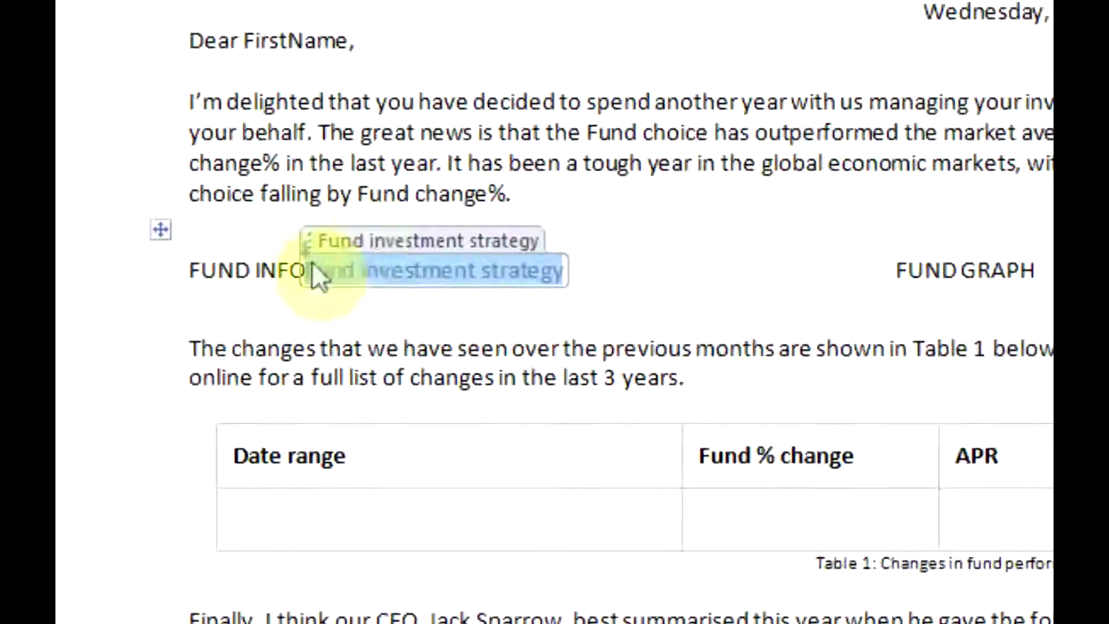
Delete the FUND INFO placeholder text in front of the Fund investment strategy tag.
{"action": "double_click", "coordinate": [223, 279]}
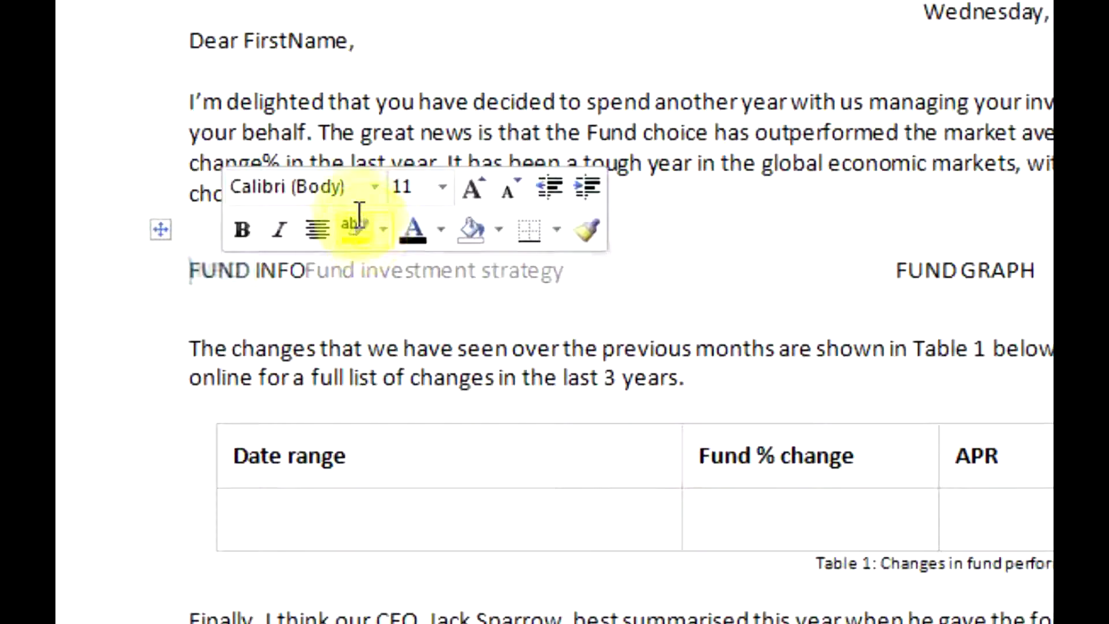
{"action": "key", "text": "Delete"}
{"action": "key", "text": "Delete"}
{"action": "key", "text": "Delete"}
{"action": "key", "text": "Delete"}
{"action": "key", "text": "Delete"}
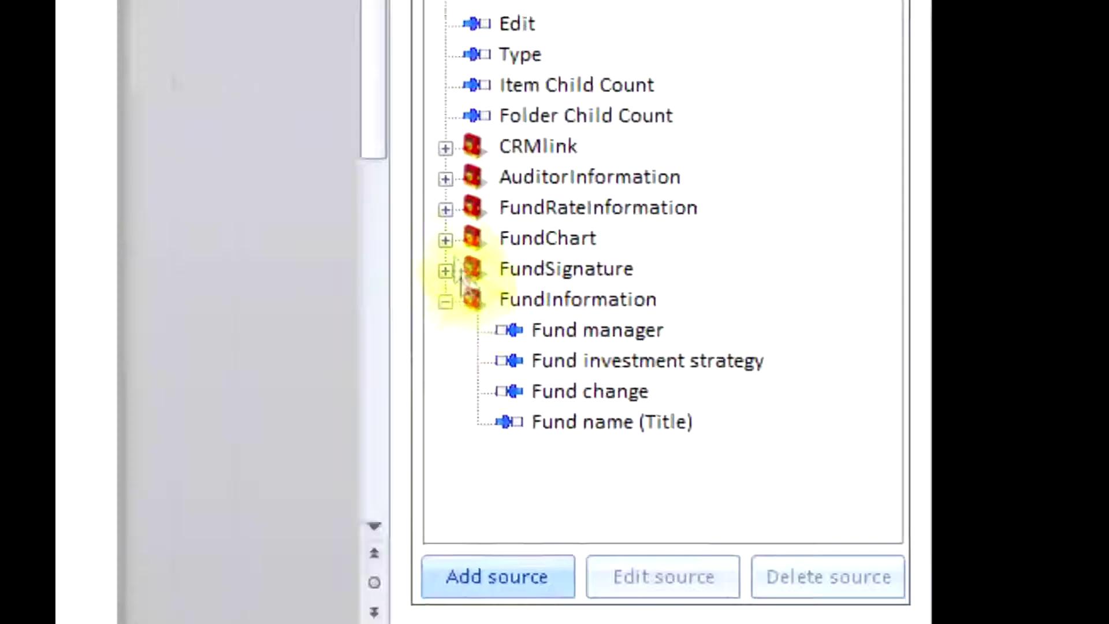
Insert the FundChart source's Name (FileLeafRef) image tag at the FUND GRAPH placeholder and delete that placeholder text.
{"action": "left_click", "coordinate": [445, 239]}
{"action": "double_click", "coordinate": [507, 295]}
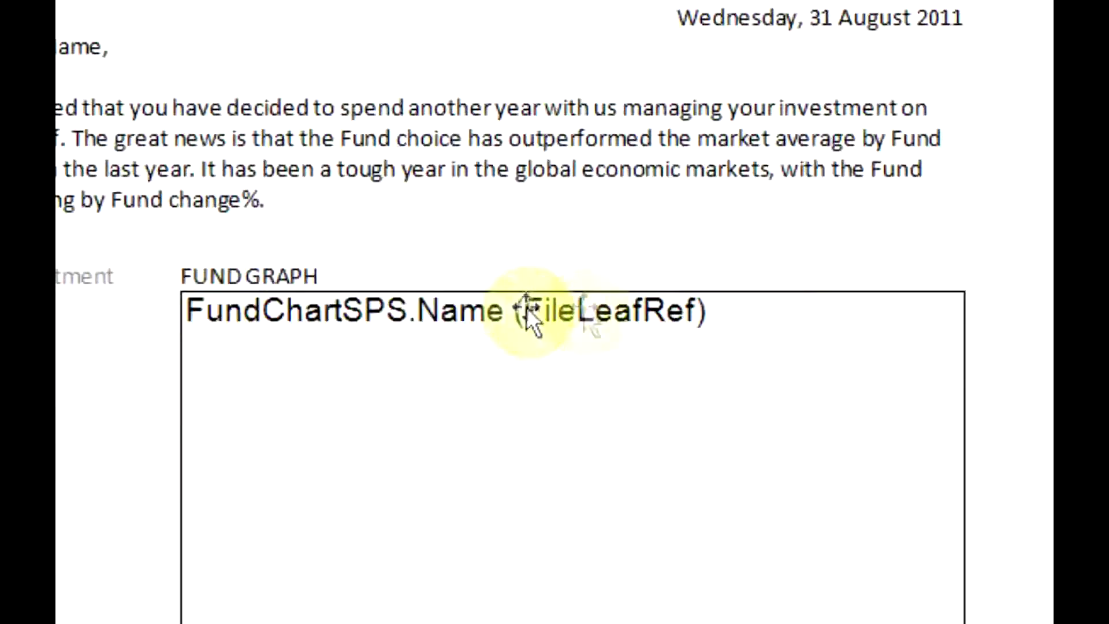
{"action": "left_click", "coordinate": [323, 275]}
{"action": "key", "text": "BackSpace"}
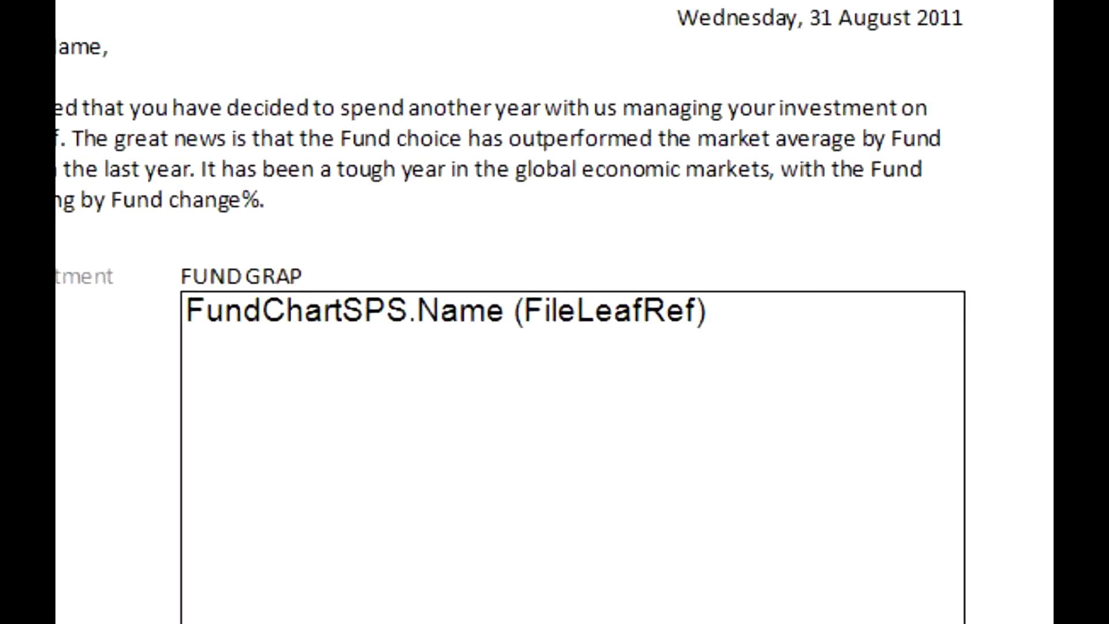
{"action": "key", "text": "BackSpace"}
{"action": "key", "text": "BackSpace"}
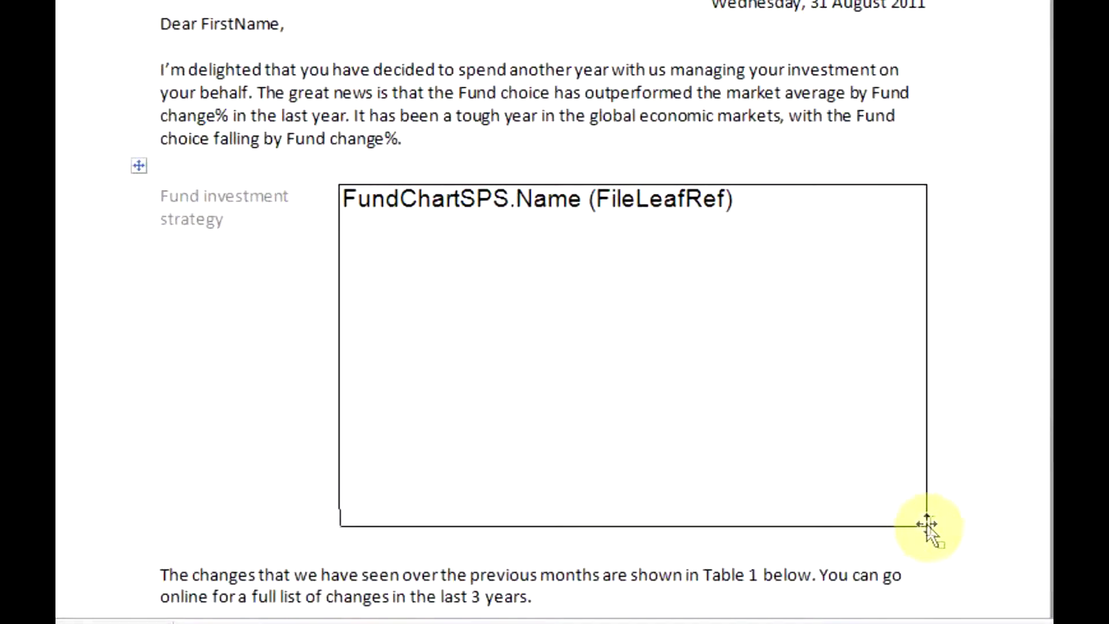
Shrink the FundChart image placeholder proportionally from its corner so it fits beside the investment strategy text.
{"action": "left_click", "coordinate": [924, 526]}
{"action": "left_click", "coordinate": [847, 456]}
{"action": "left_click_drag", "start_coordinate": [927, 527], "coordinate": [659, 354]}
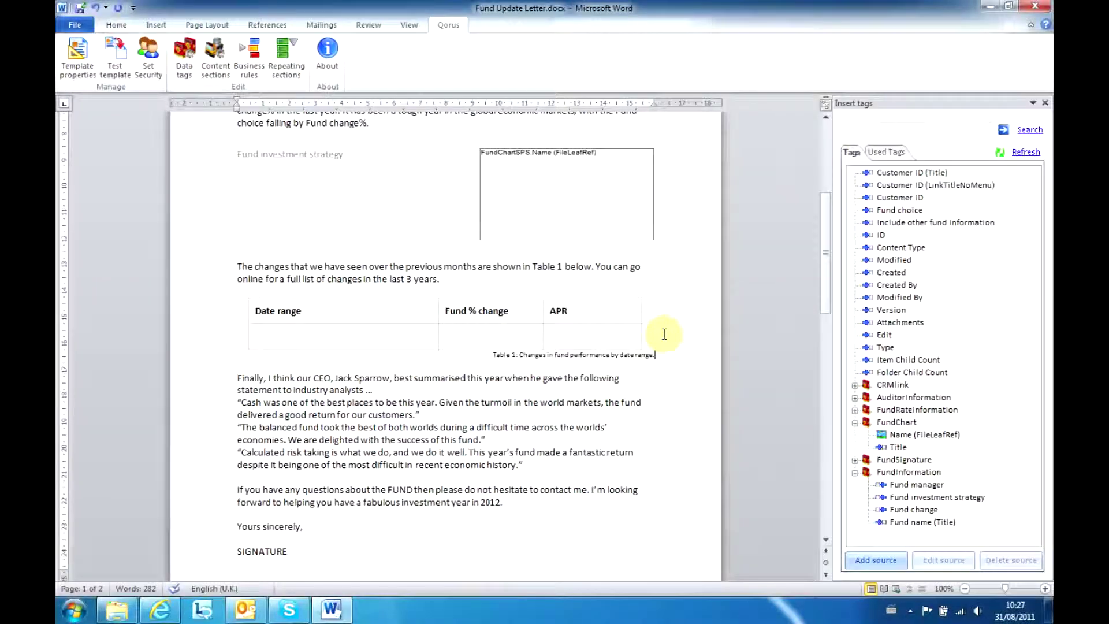
Insert the FundRateTable on a new line below the Table 1 caption, with headers and the Date range, Fund change and APR columns.
{"action": "left_click", "coordinate": [875, 531]}
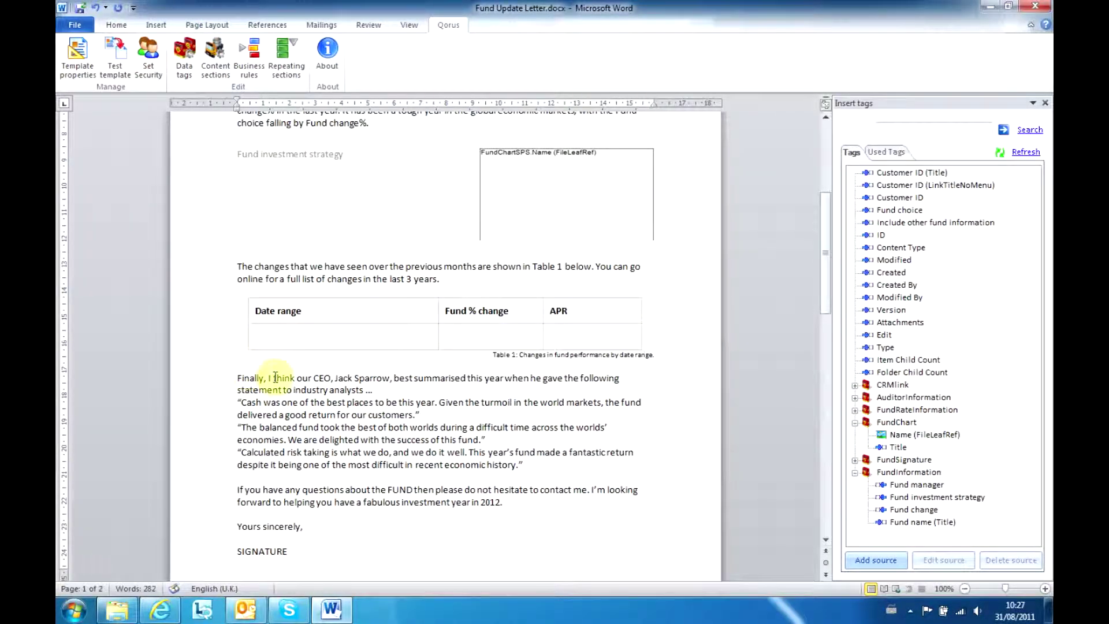
{"action": "key", "text": "Return"}
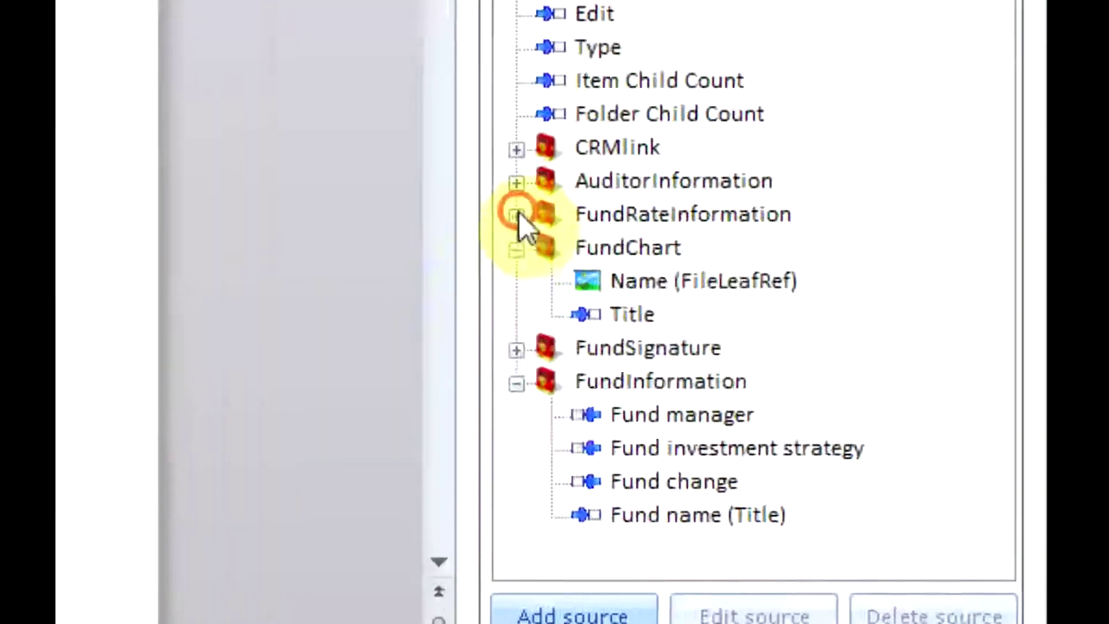
{"action": "left_click", "coordinate": [518, 214]}
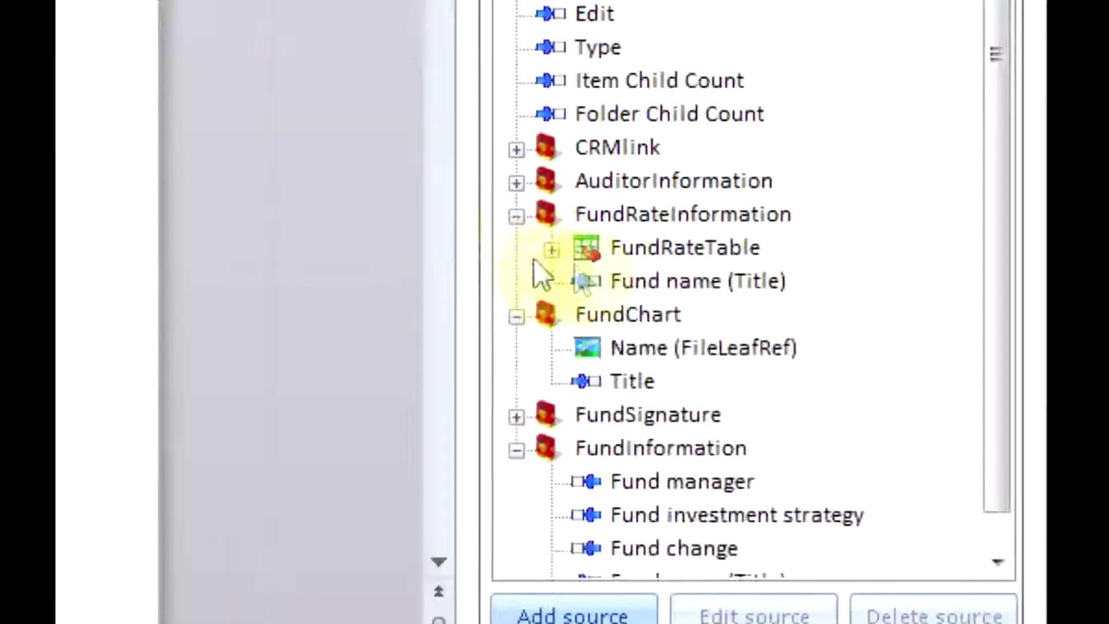
{"action": "left_click_drag", "start_coordinate": [610, 250], "coordinate": [261, 375]}
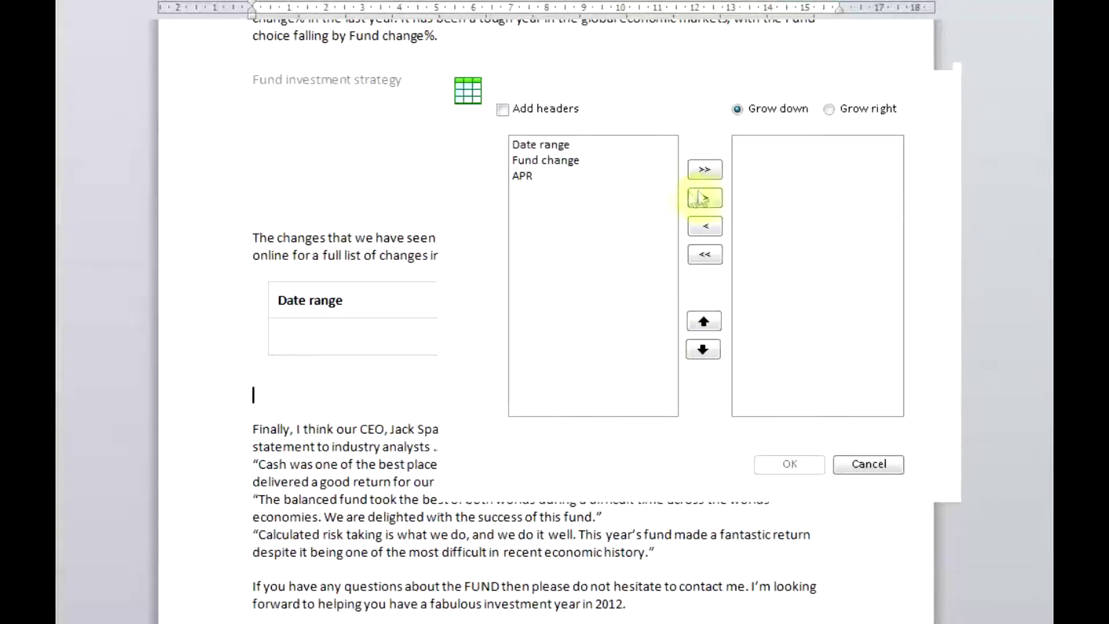
{"action": "left_click", "coordinate": [704, 169]}
{"action": "left_click", "coordinate": [503, 110]}
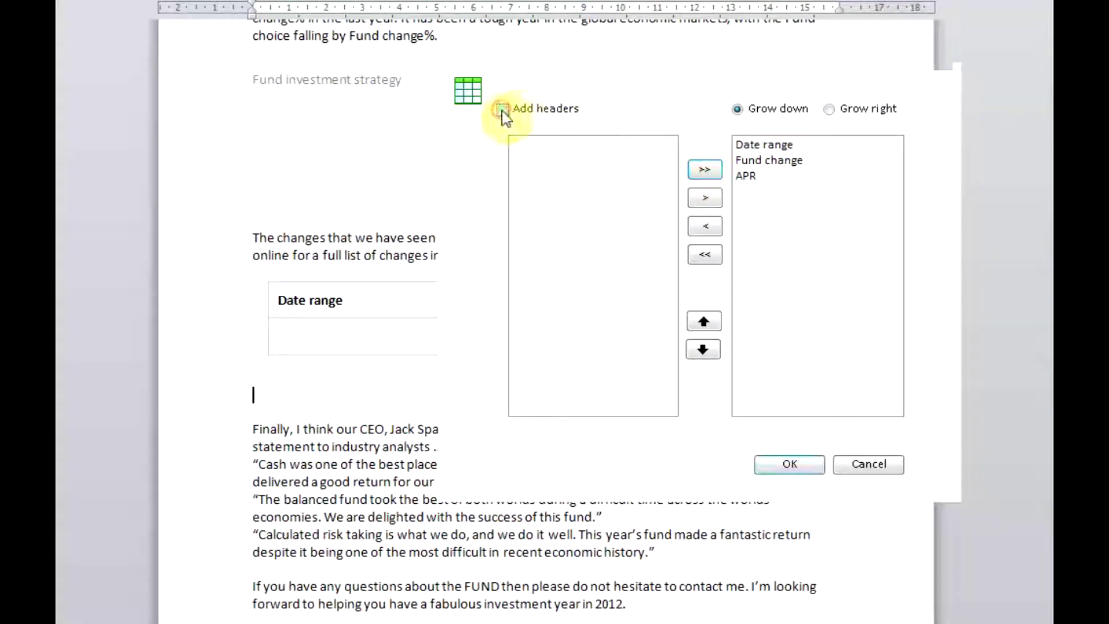
{"action": "left_click", "coordinate": [771, 465]}
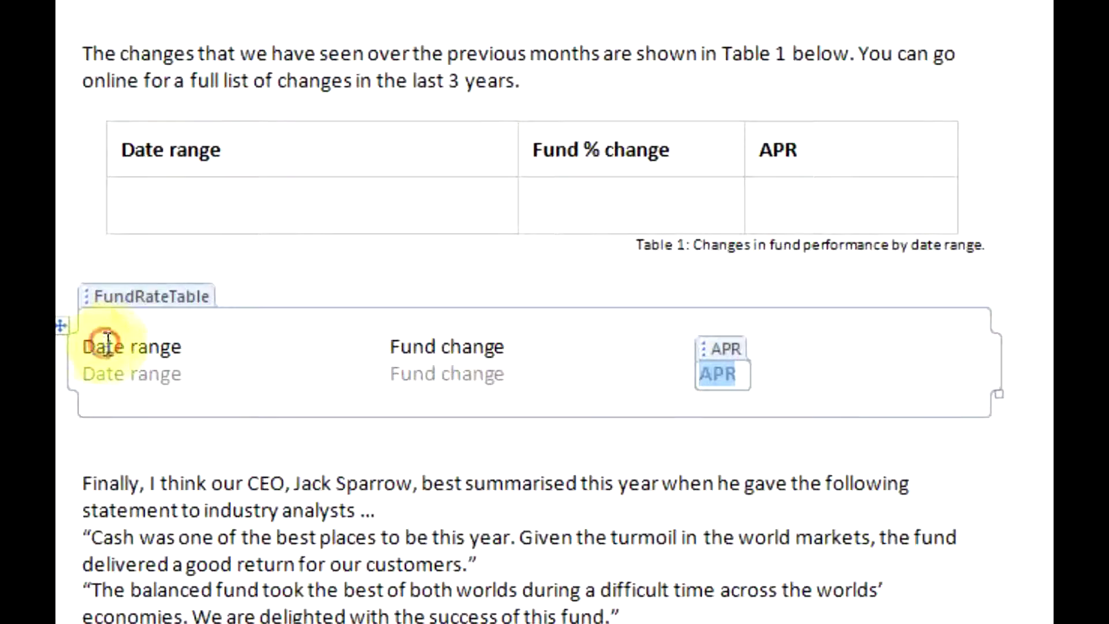
Apply light grey Grid borders to the whole FundRateTable.
{"action": "left_click", "coordinate": [106, 341]}
{"action": "left_click", "coordinate": [61, 327]}
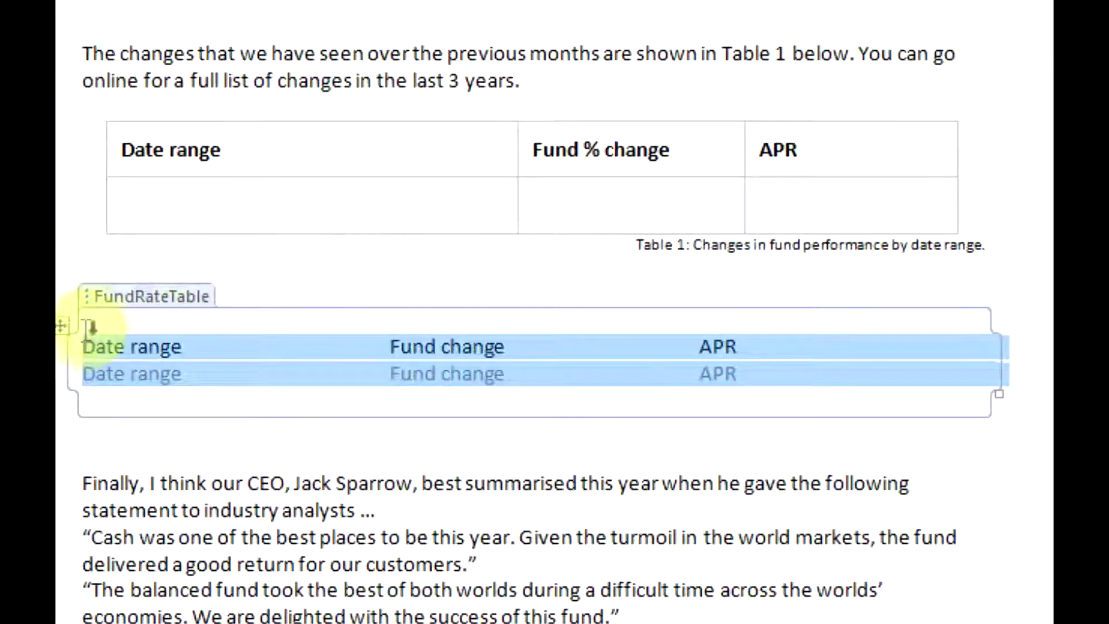
{"action": "right_click", "coordinate": [61, 328]}
{"action": "left_click", "coordinate": [81, 311]}
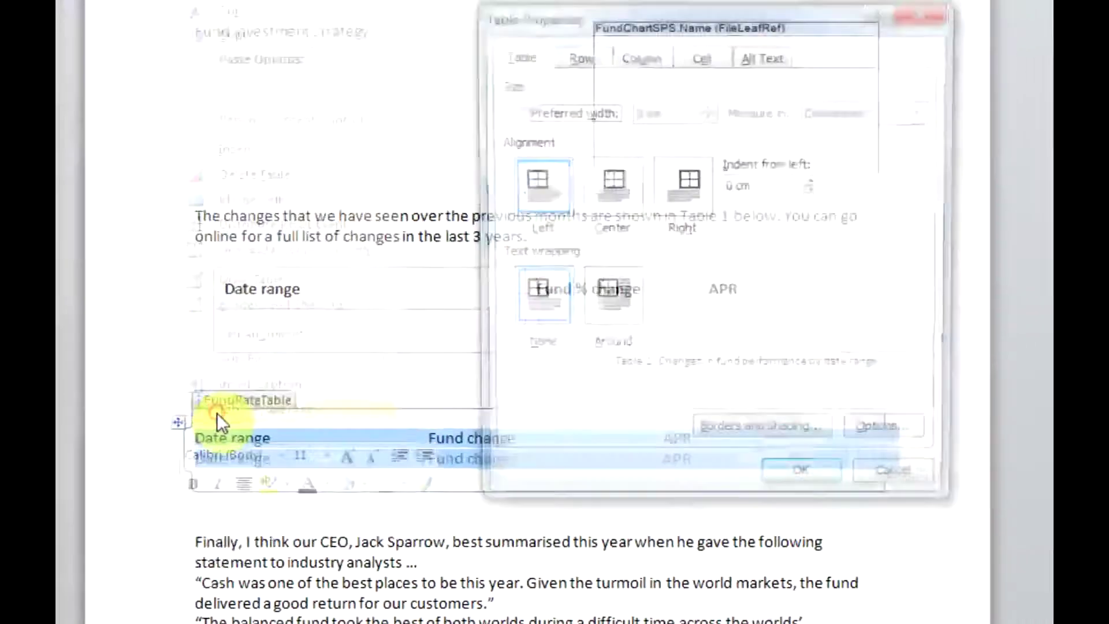
{"action": "left_click", "coordinate": [774, 478]}
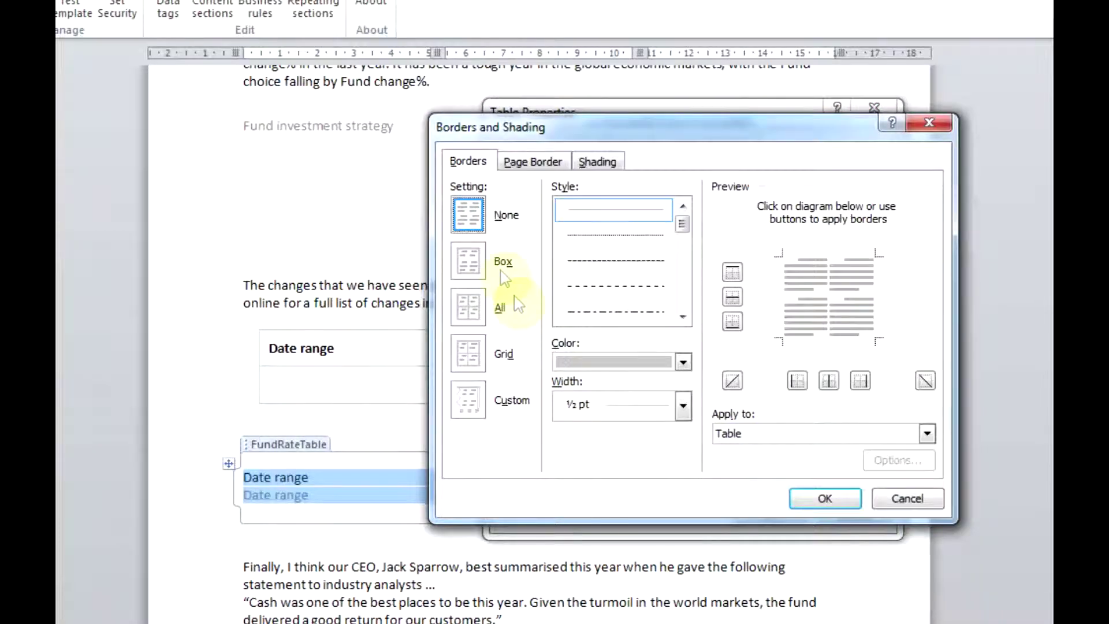
{"action": "left_click", "coordinate": [469, 265]}
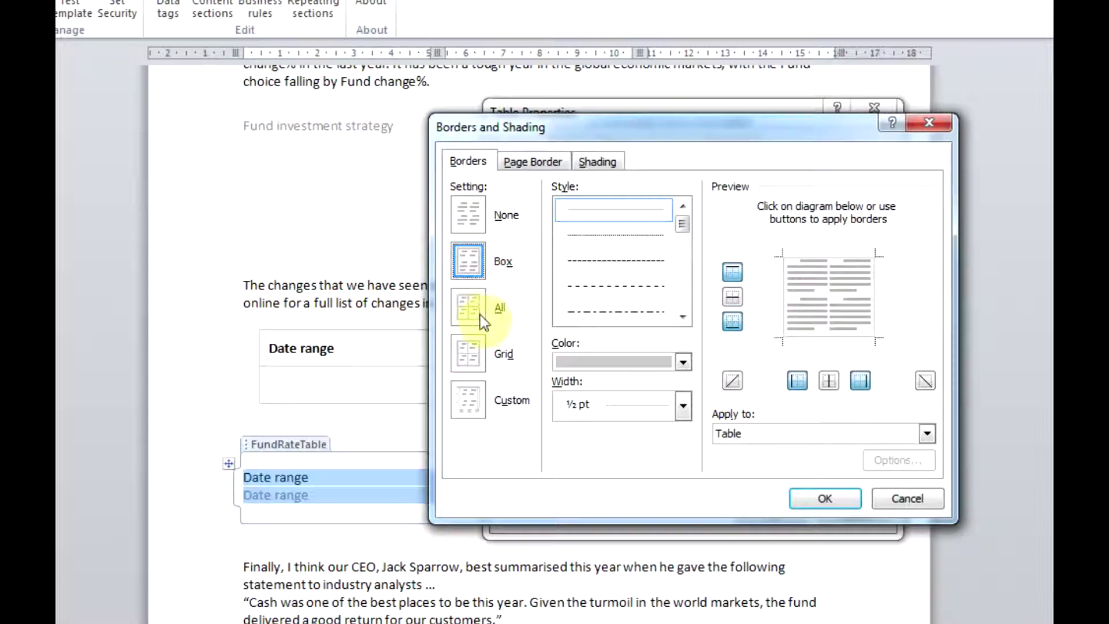
{"action": "left_click", "coordinate": [480, 352]}
{"action": "left_click", "coordinate": [681, 362]}
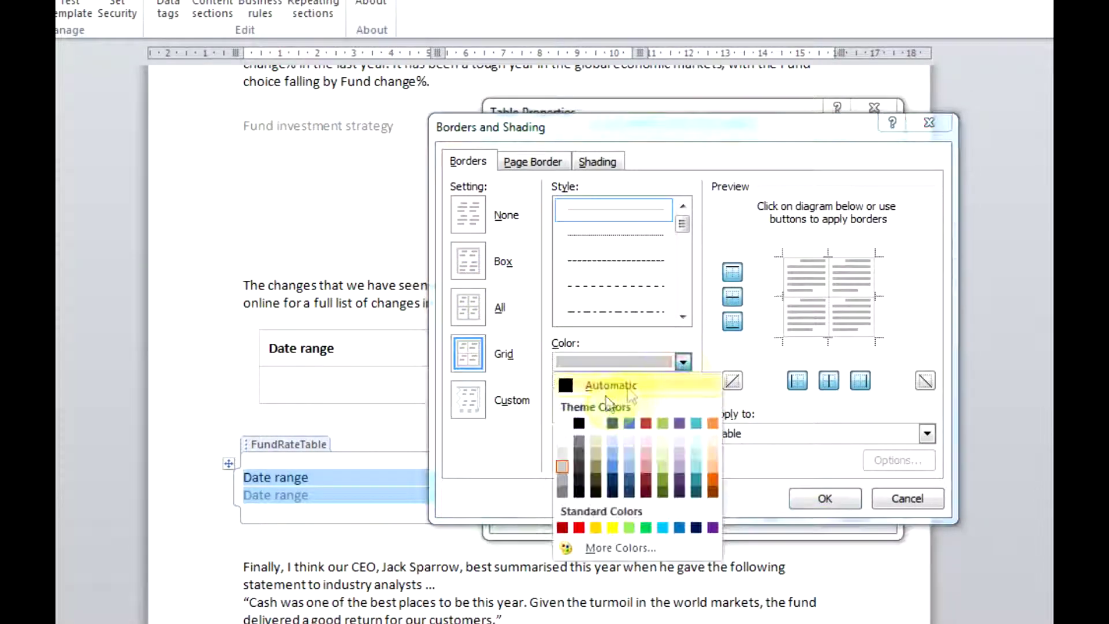
{"action": "left_click", "coordinate": [562, 462]}
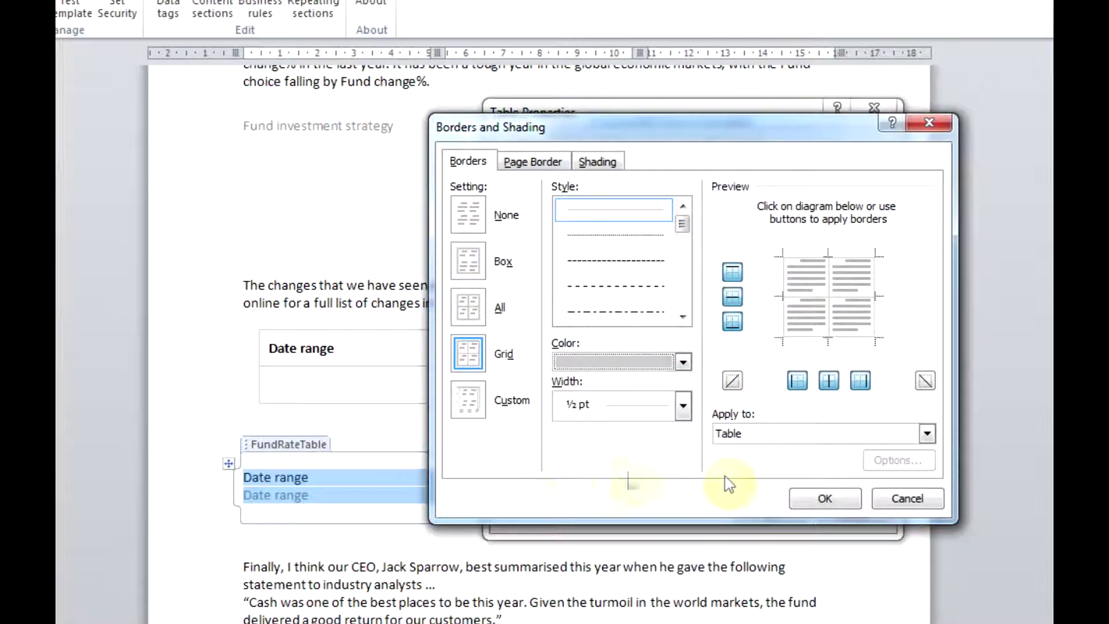
{"action": "left_click", "coordinate": [817, 498]}
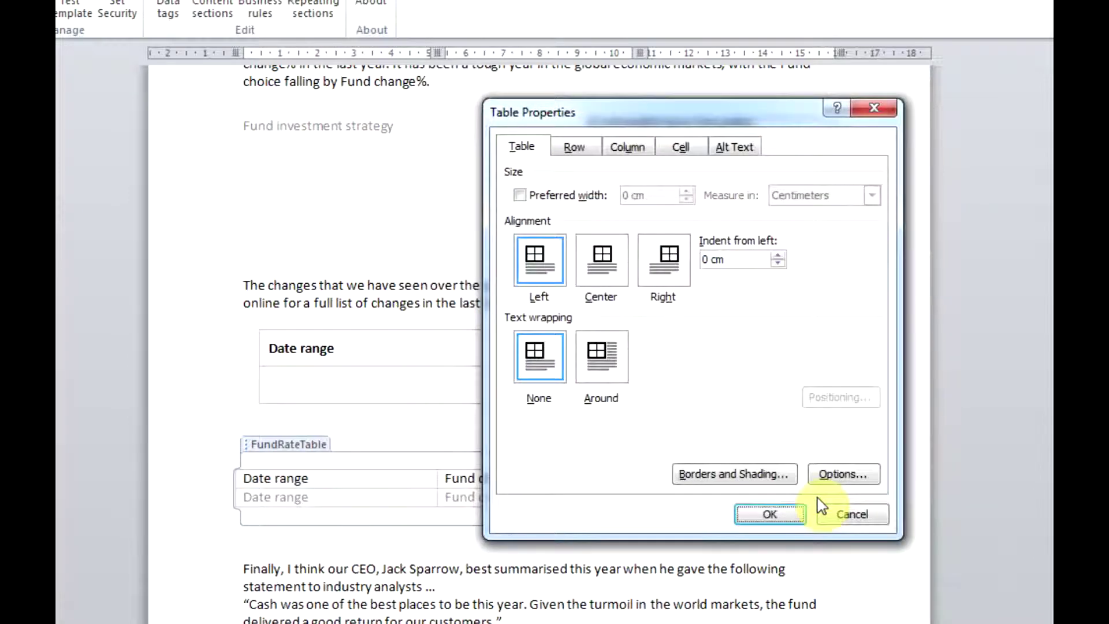
Set all four default cell margins of the FundRateTable to 0.25 cm and align its side edges with the original table above.
{"action": "left_click", "coordinate": [841, 477]}
{"action": "left_click", "coordinate": [688, 260]}
{"action": "left_click", "coordinate": [688, 261]}
{"action": "left_click", "coordinate": [688, 260]}
{"action": "left_click", "coordinate": [688, 260]}
{"action": "left_click", "coordinate": [688, 261]}
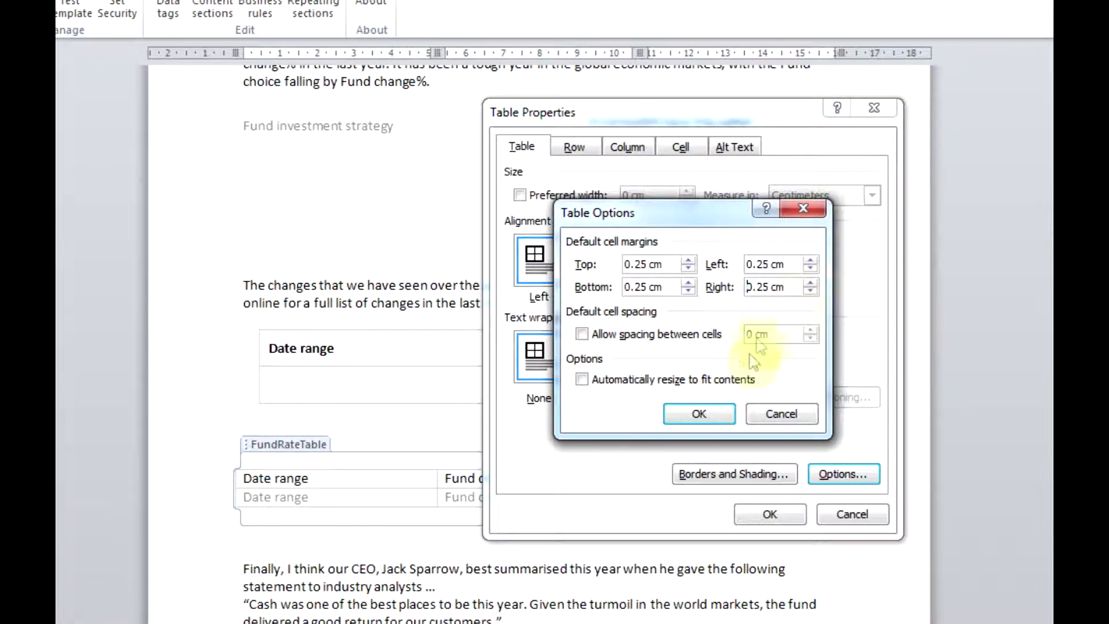
{"action": "left_click", "coordinate": [706, 415]}
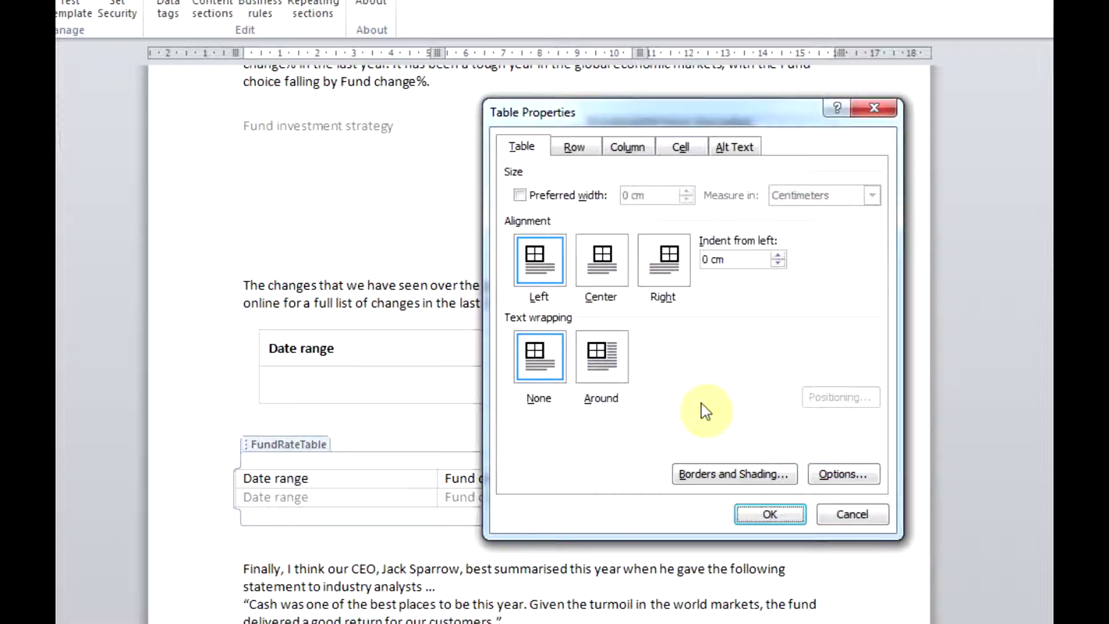
{"action": "left_click", "coordinate": [773, 514]}
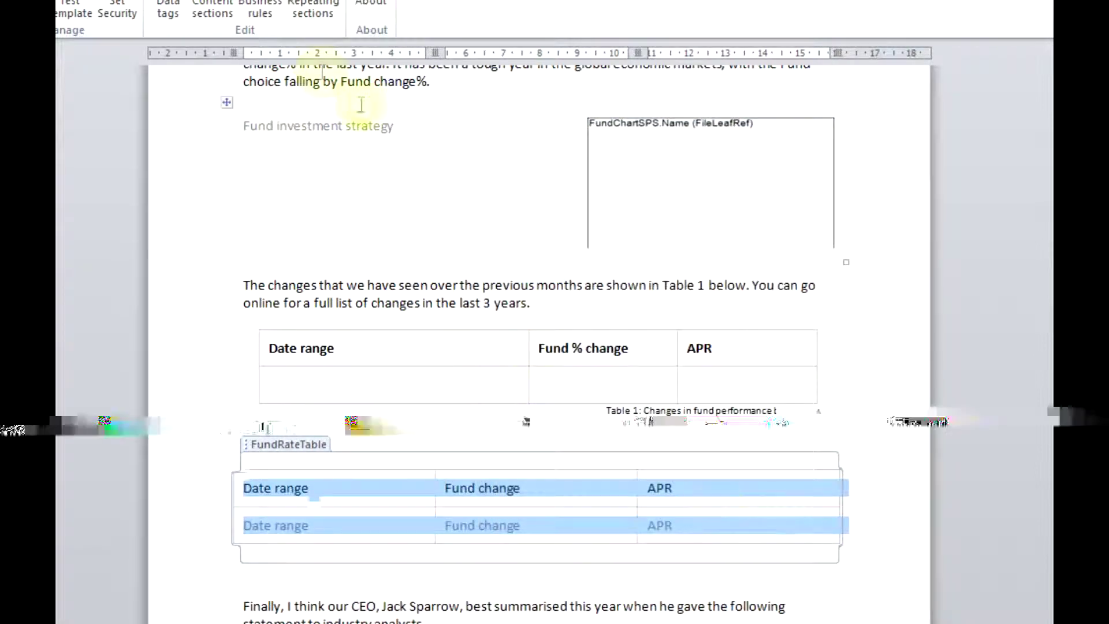
{"action": "left_click_drag", "start_coordinate": [234, 53], "coordinate": [260, 56]}
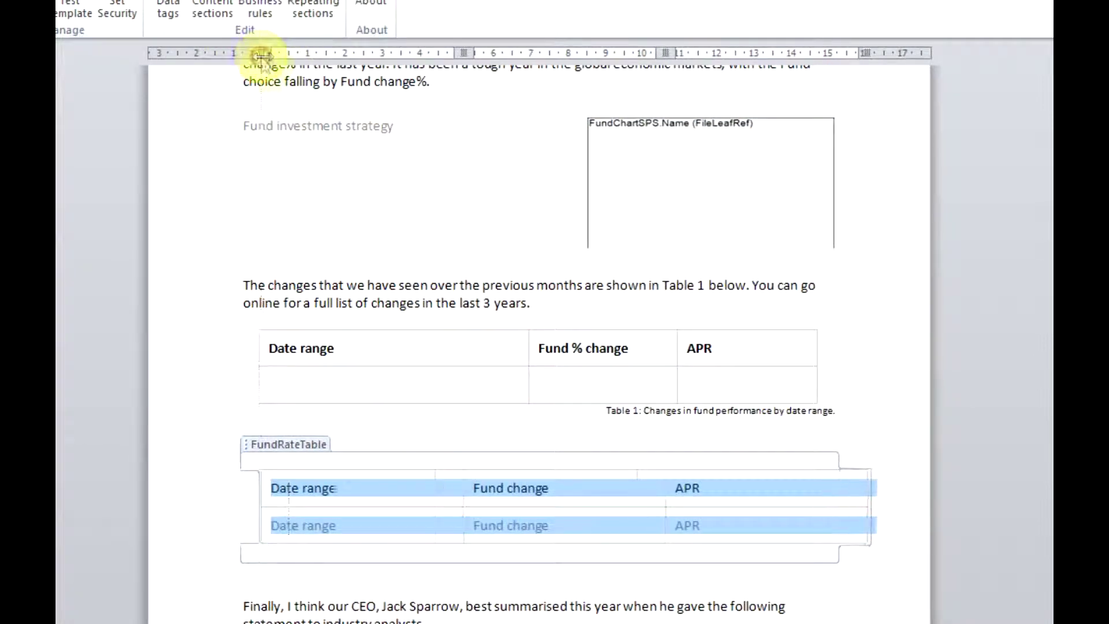
{"action": "left_click_drag", "start_coordinate": [860, 54], "coordinate": [808, 55]}
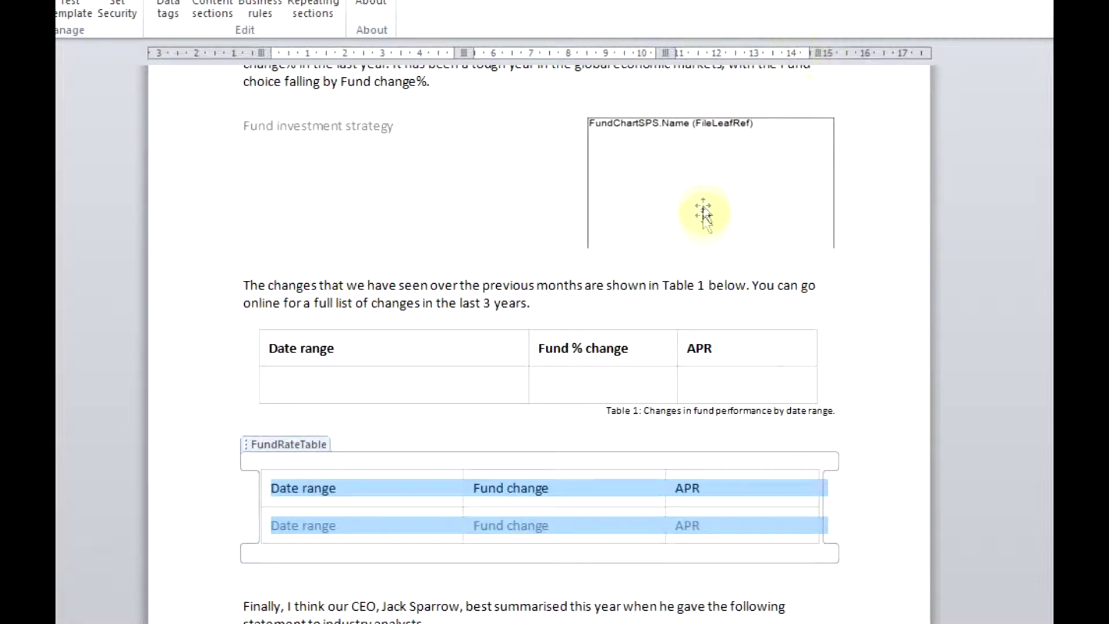
Move the caption "Table 1: Changes in fund performance by date range." from the original table to below the FundRateTable.
{"action": "left_click_drag", "start_coordinate": [837, 411], "coordinate": [624, 411]}
{"action": "key", "text": "ctrl+c"}
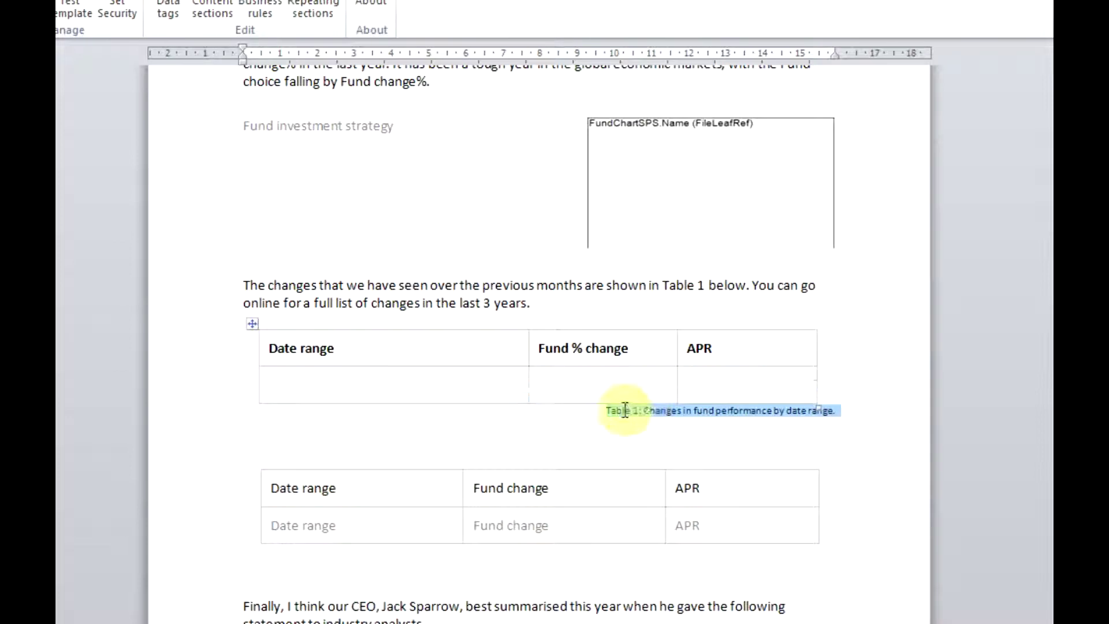
{"action": "key", "text": "Delete"}
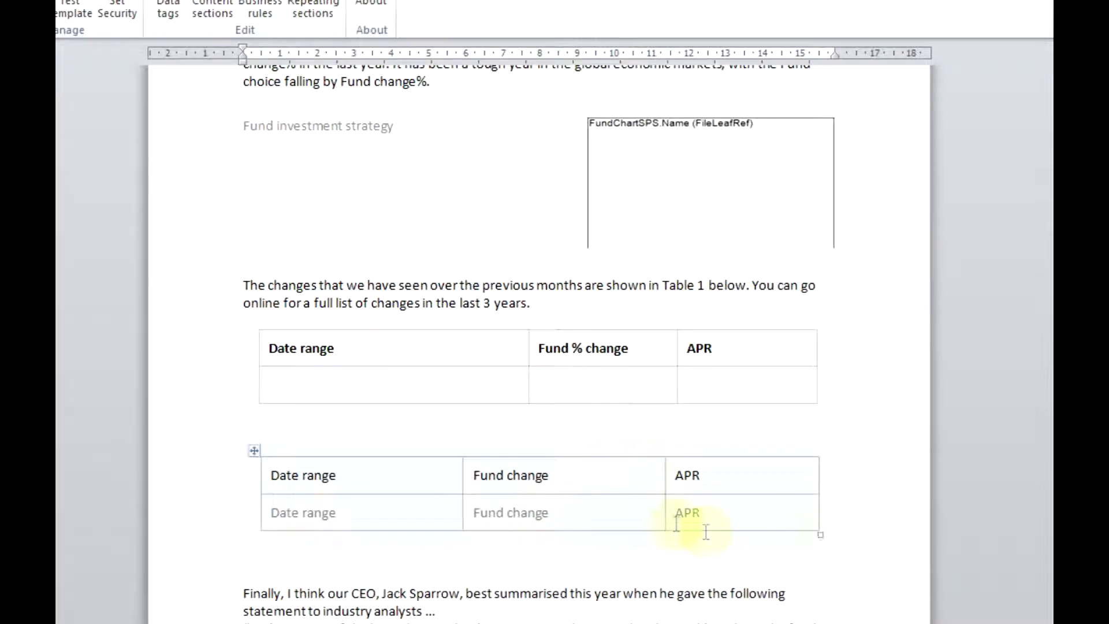
{"action": "key", "text": "ctrl+v"}
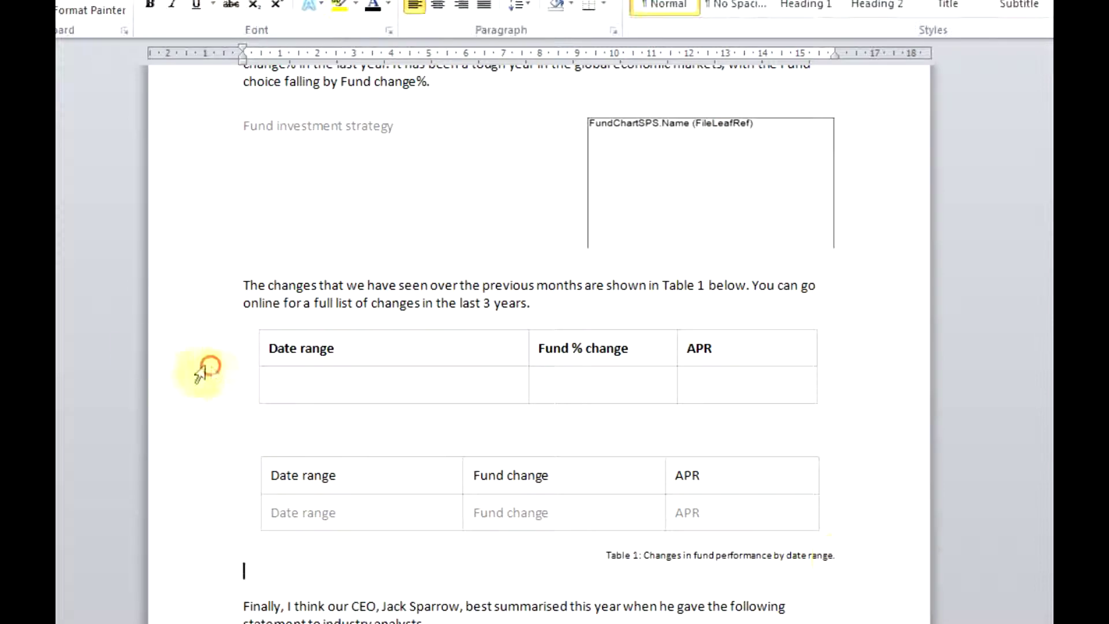
Delete the original static table with the Fund % change column and the spare space beneath it.
{"action": "left_click_drag", "start_coordinate": [164, 348], "coordinate": [164, 384]}
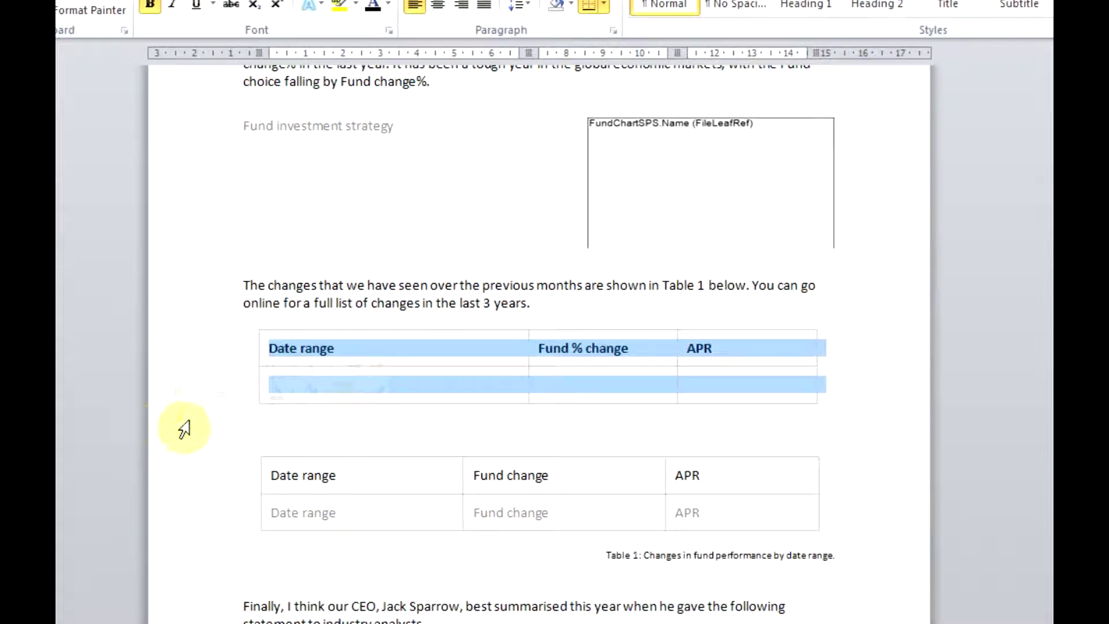
{"action": "key", "text": "BackSpace"}
{"action": "key", "text": "BackSpace"}
{"action": "key", "text": "BackSpace"}
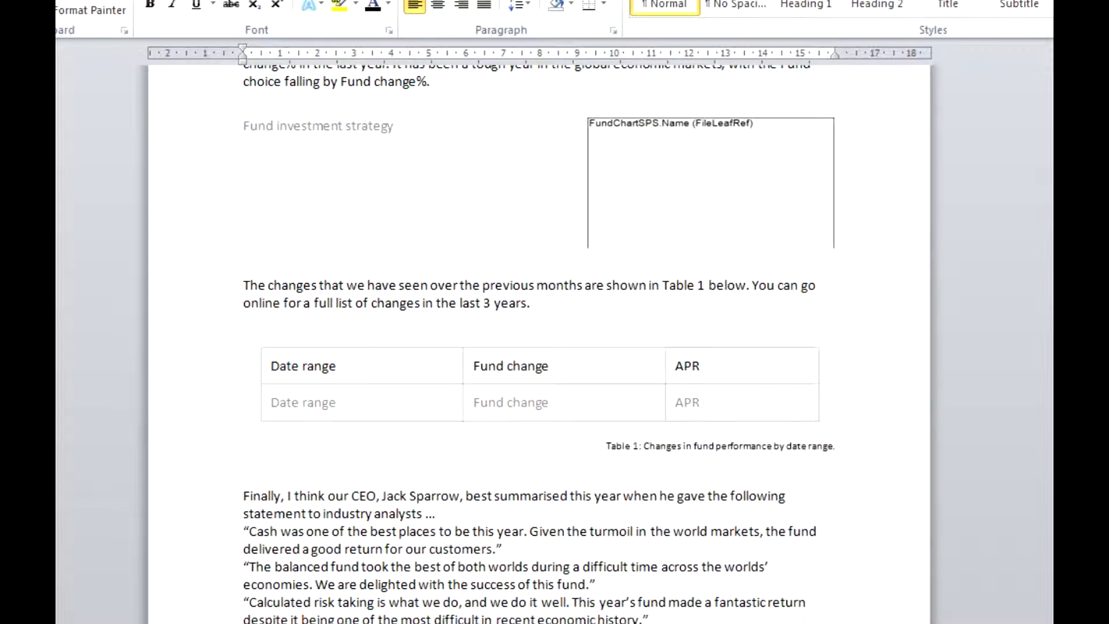
Remove the extra blank lines below the Table 1 caption and above the FundRateTable.
{"action": "left_click", "coordinate": [266, 472]}
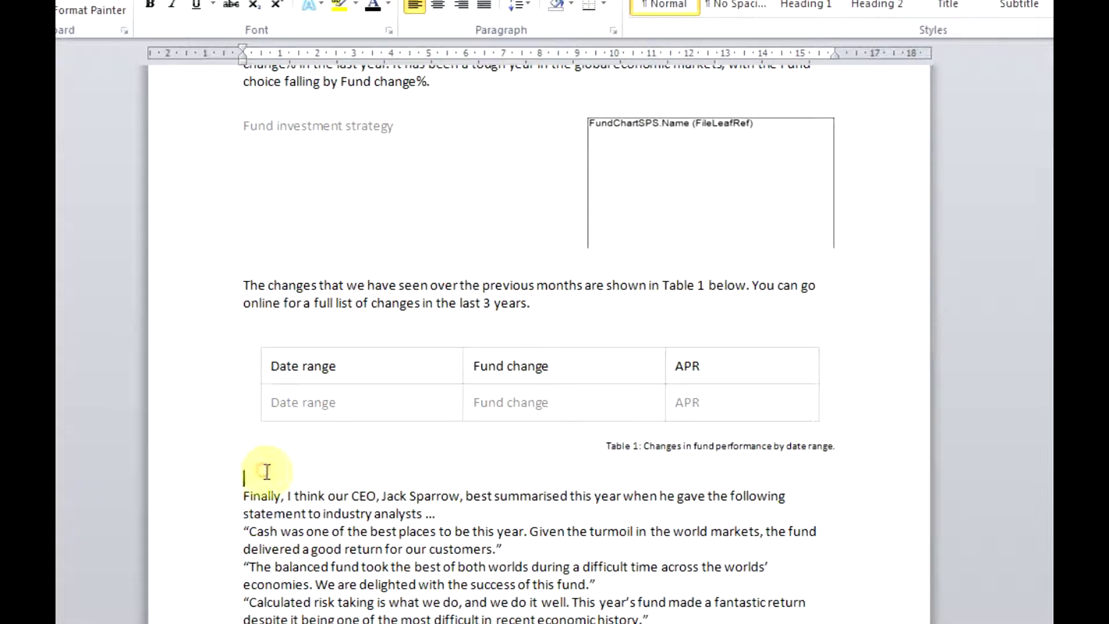
{"action": "key", "text": "BackSpace"}
{"action": "left_click", "coordinate": [578, 312]}
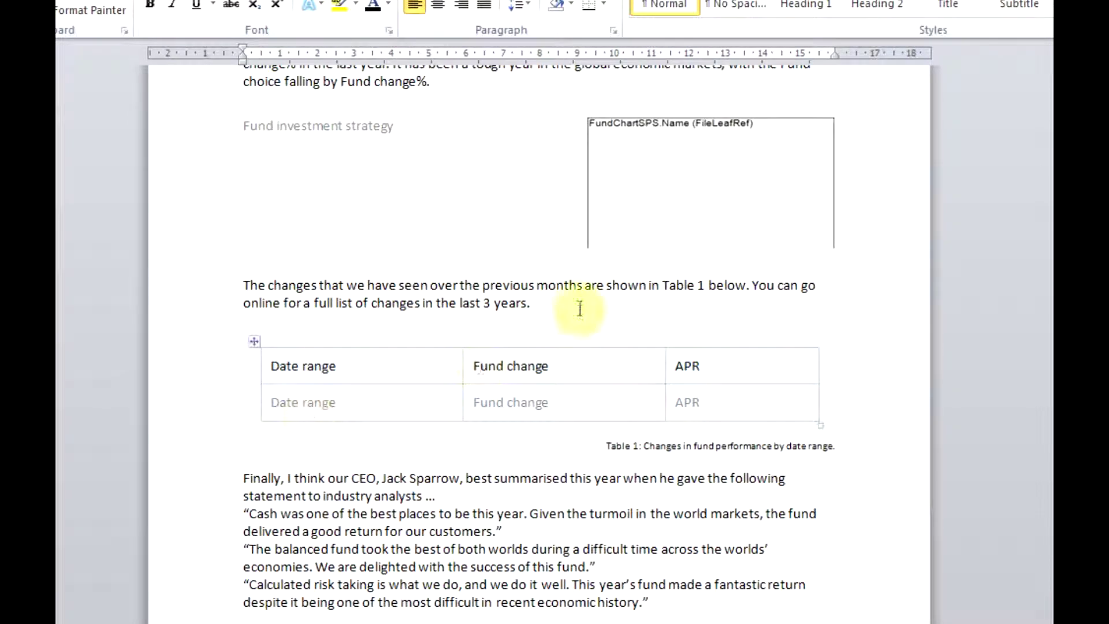
{"action": "key", "text": "BackSpace"}
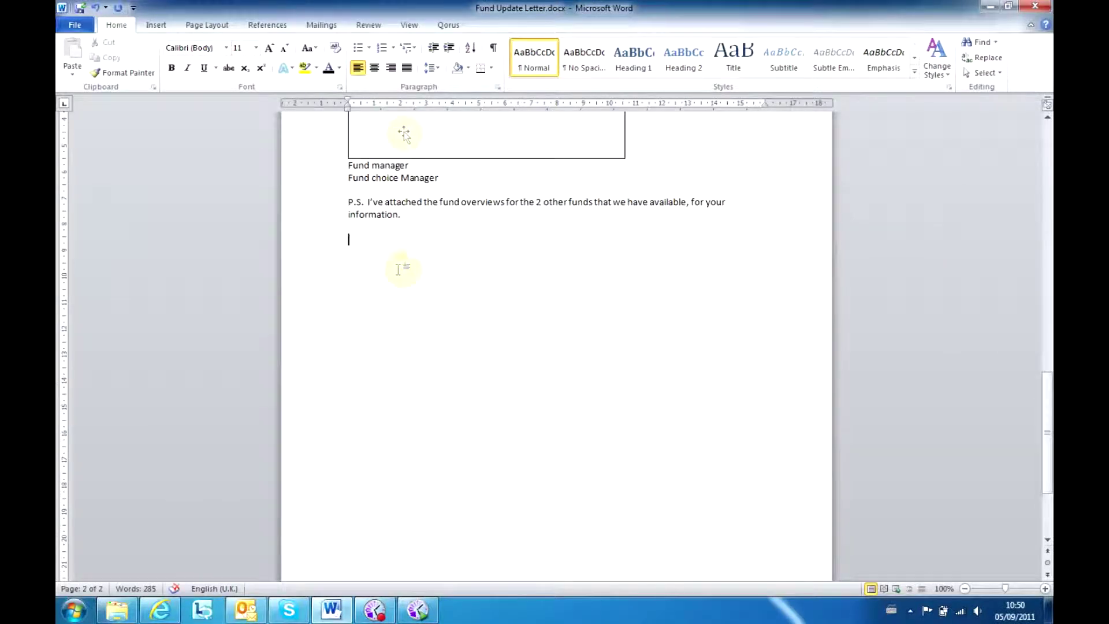
Insert MixedEquityFundOverview.docx from the Fund overviews library of Qorus Investments Demo as a Word content section below the P.S. paragraph.
{"action": "left_click", "coordinate": [449, 26]}
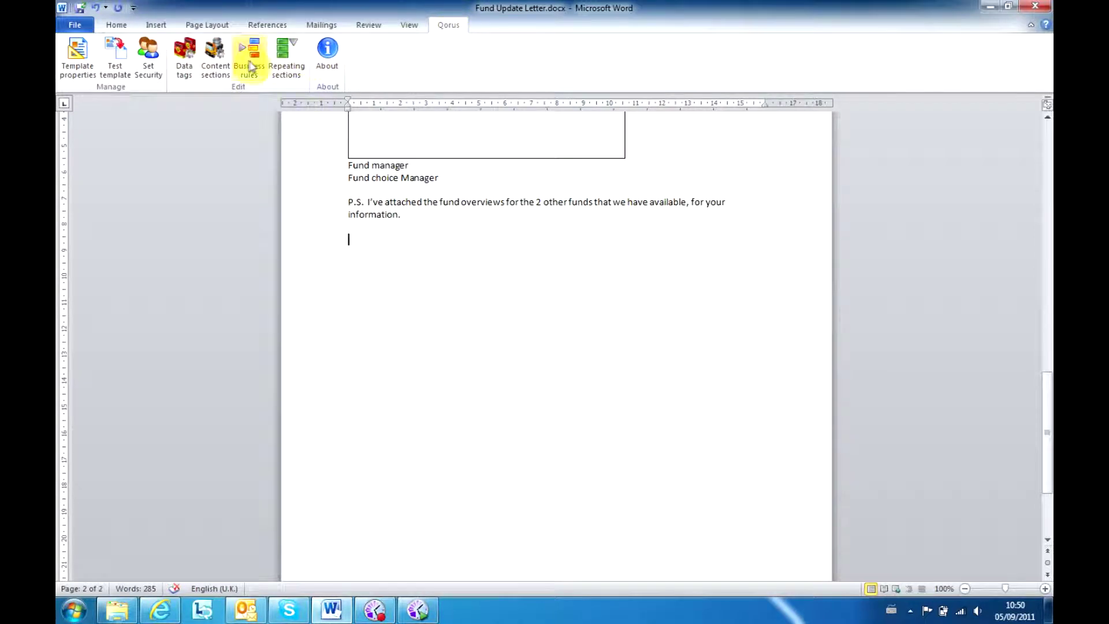
{"action": "left_click", "coordinate": [214, 59]}
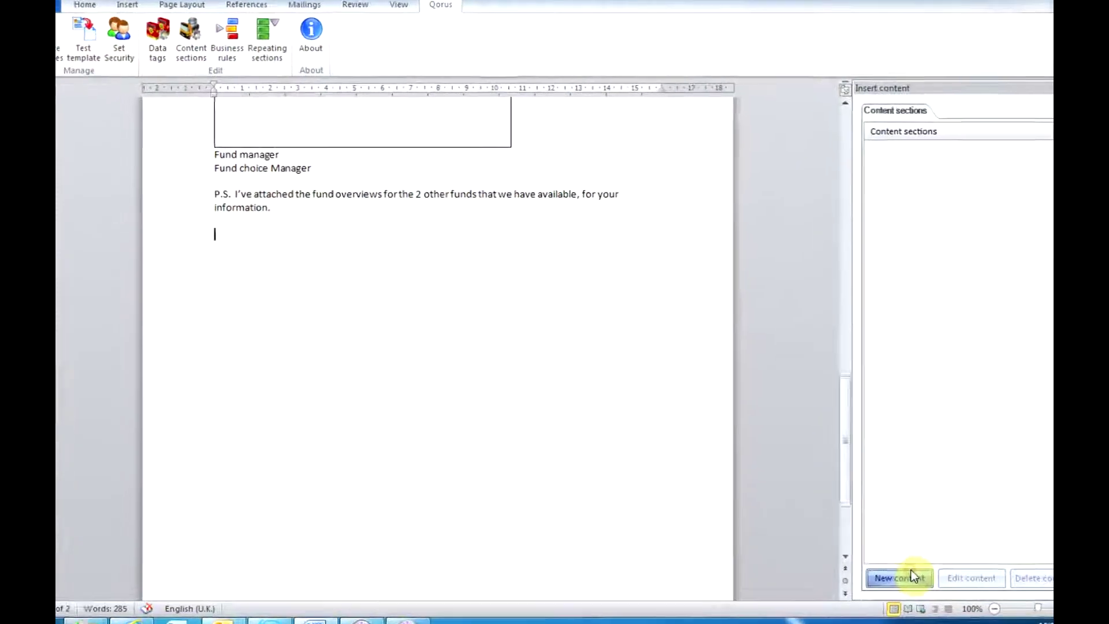
{"action": "left_click", "coordinate": [911, 570]}
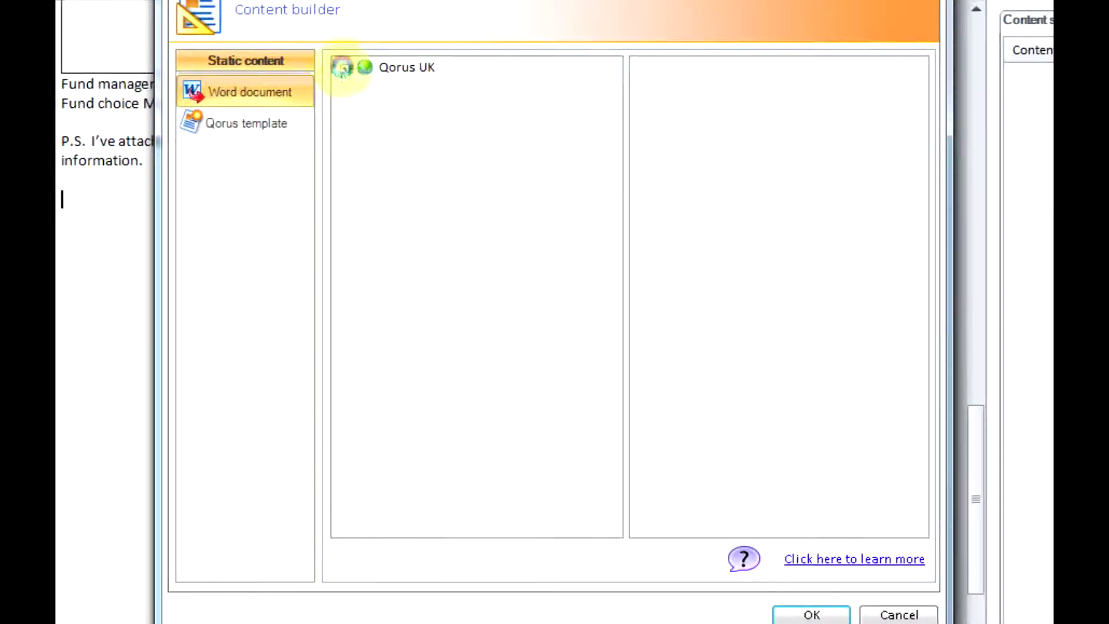
{"action": "left_click", "coordinate": [365, 184]}
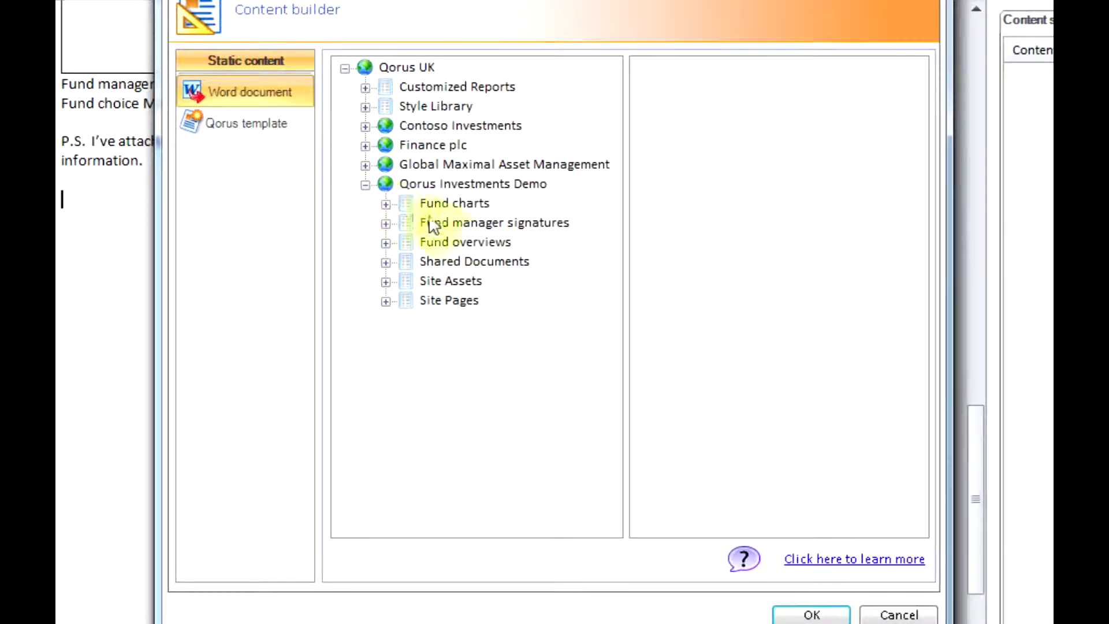
{"action": "left_click", "coordinate": [462, 242]}
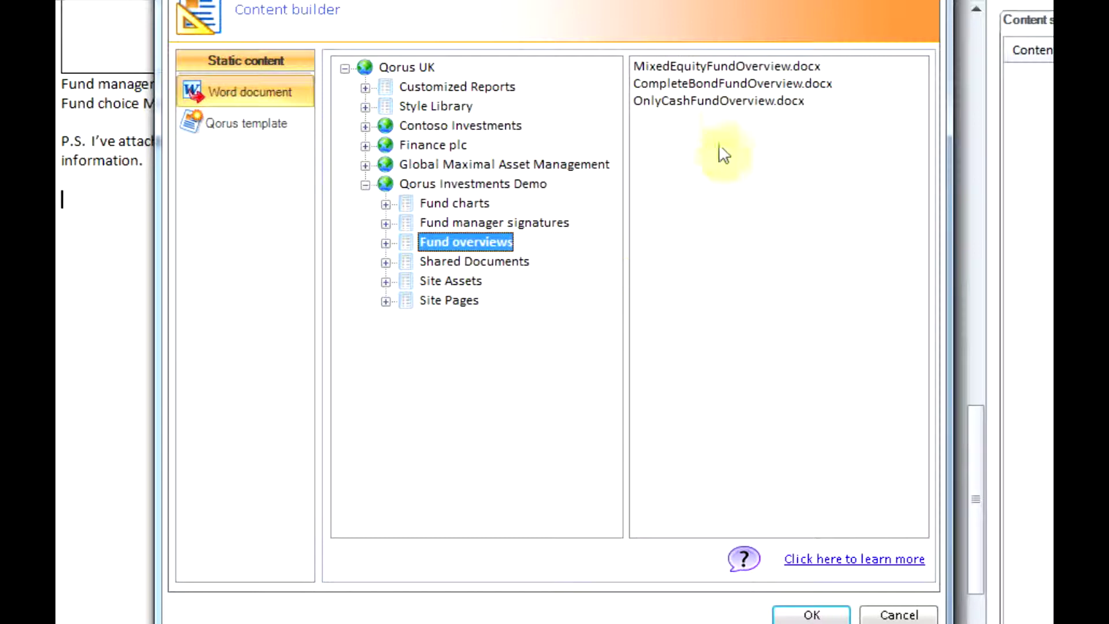
{"action": "left_click", "coordinate": [719, 66]}
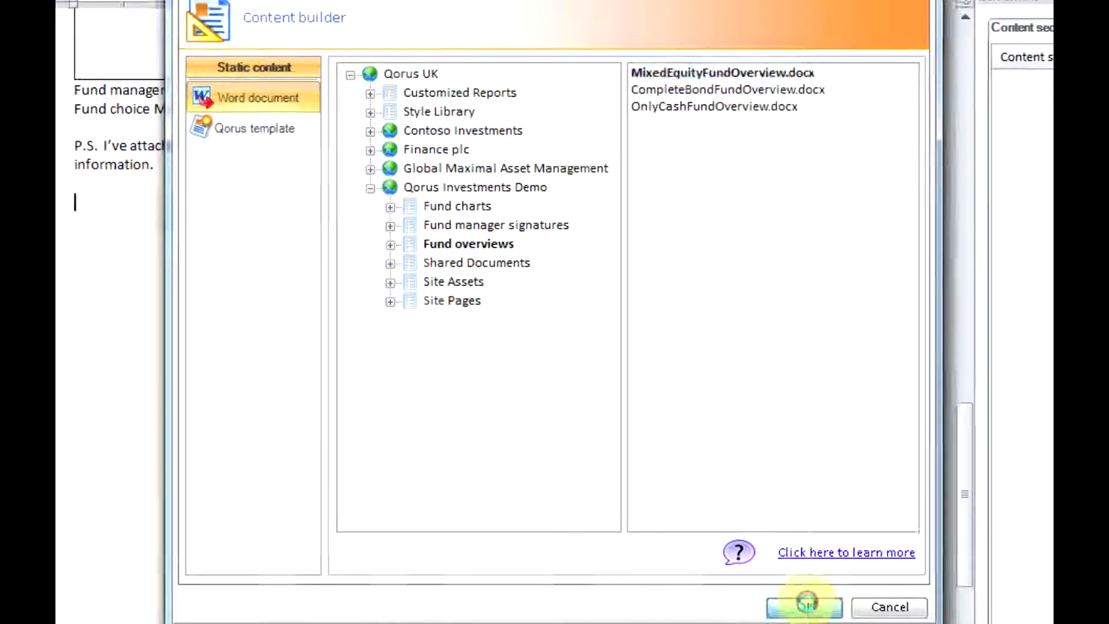
{"action": "left_click", "coordinate": [810, 613]}
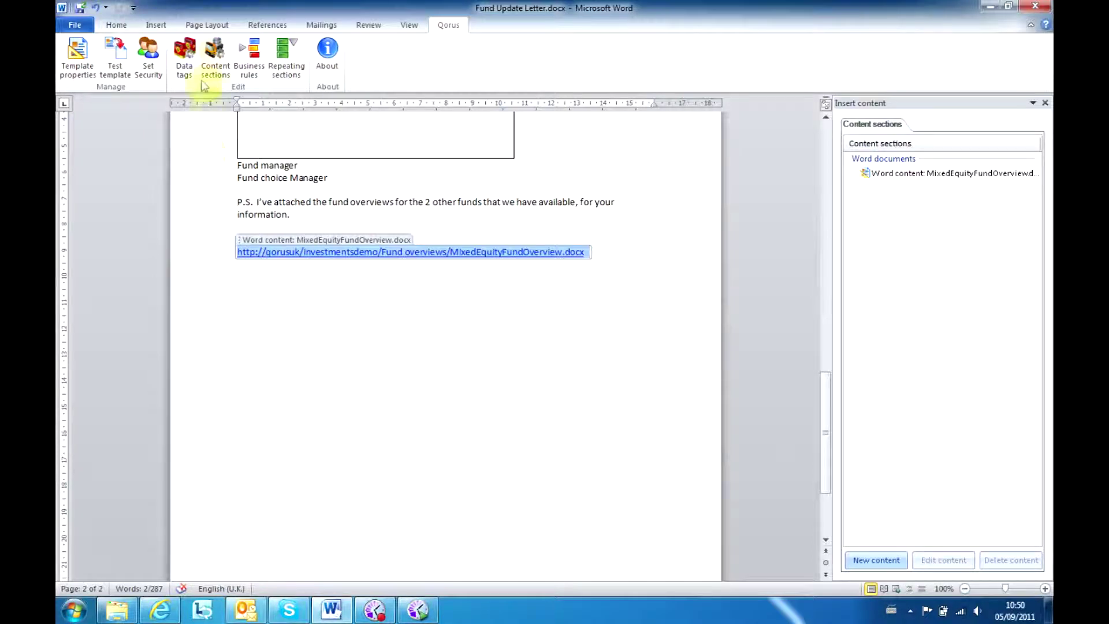
Create a business rule named extraMixedEquity for the MixedEquityFundOverview.docx content section.
{"action": "left_click", "coordinate": [245, 63]}
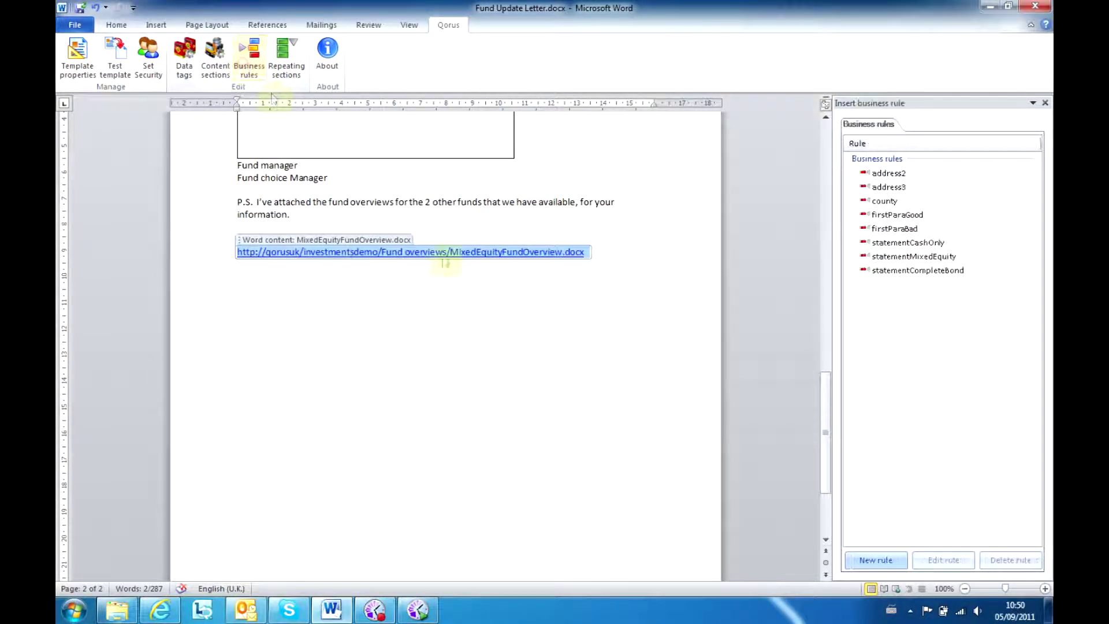
{"action": "left_click", "coordinate": [869, 562]}
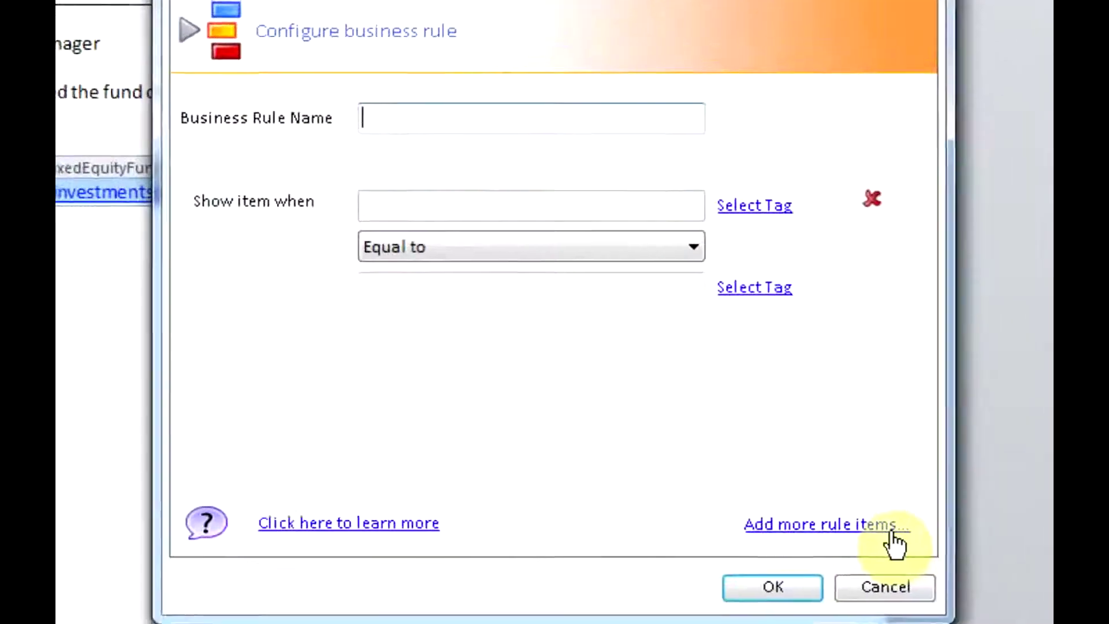
{"action": "type", "text": "extra"}
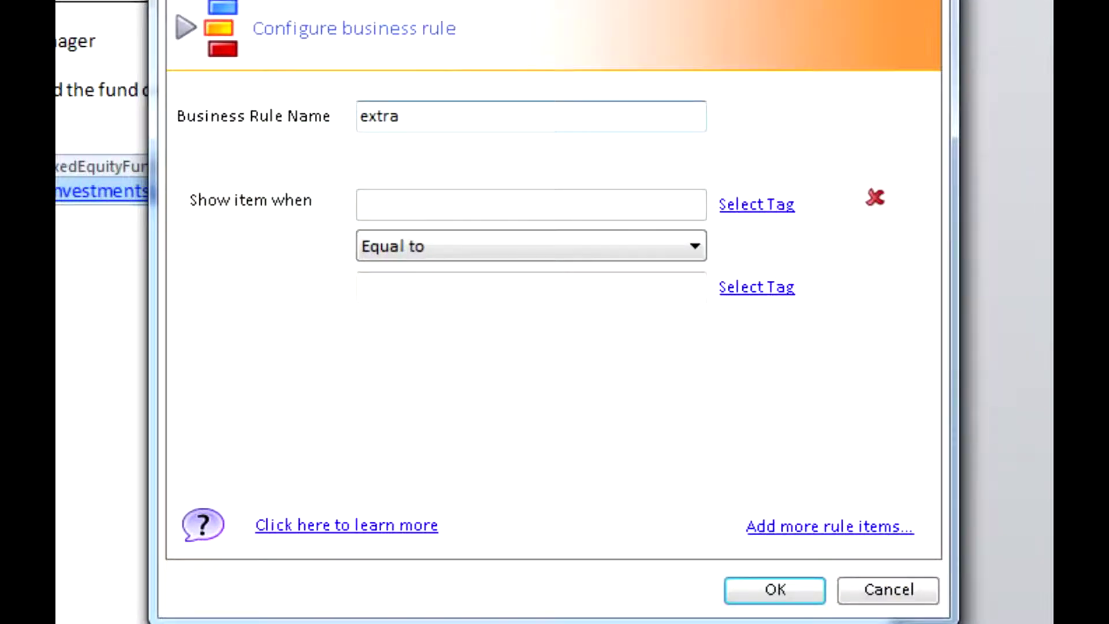
{"action": "type", "text": "MixedEquity"}
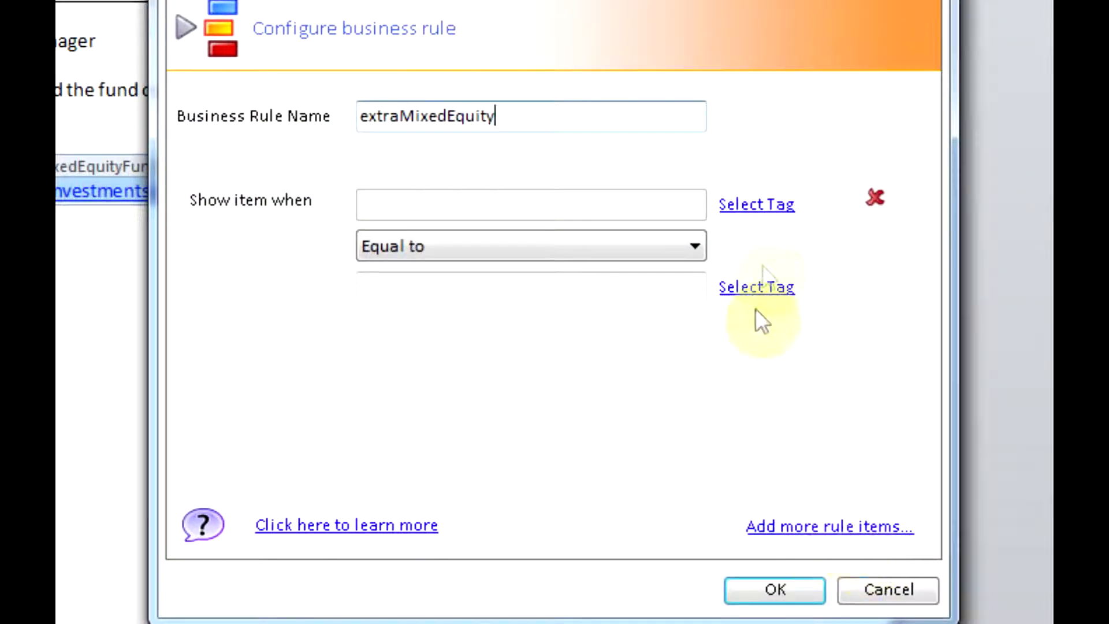
Set the rule to show the section when the Fund choice tag is not equal to Mixed Equity Fund.
{"action": "left_click", "coordinate": [762, 199]}
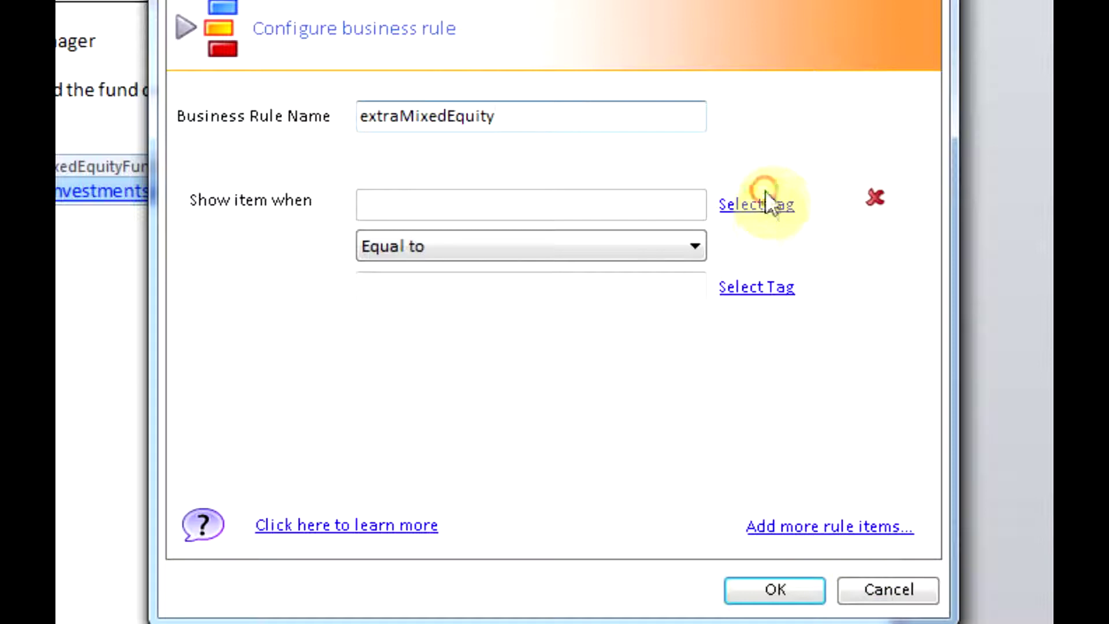
{"action": "left_click", "coordinate": [408, 110]}
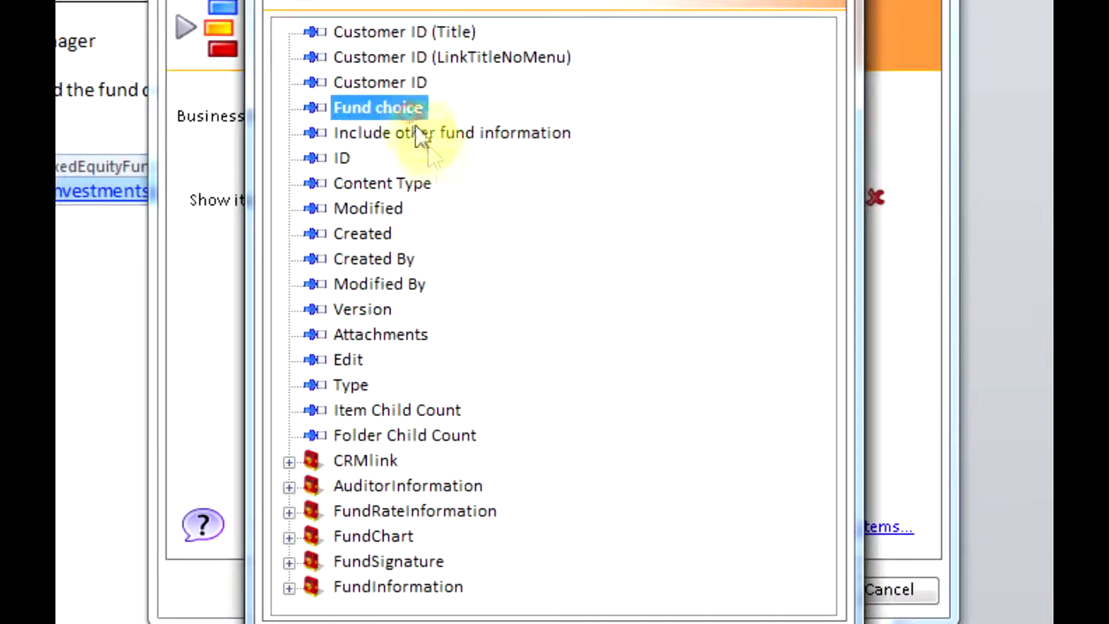
{"action": "left_click", "coordinate": [681, 614]}
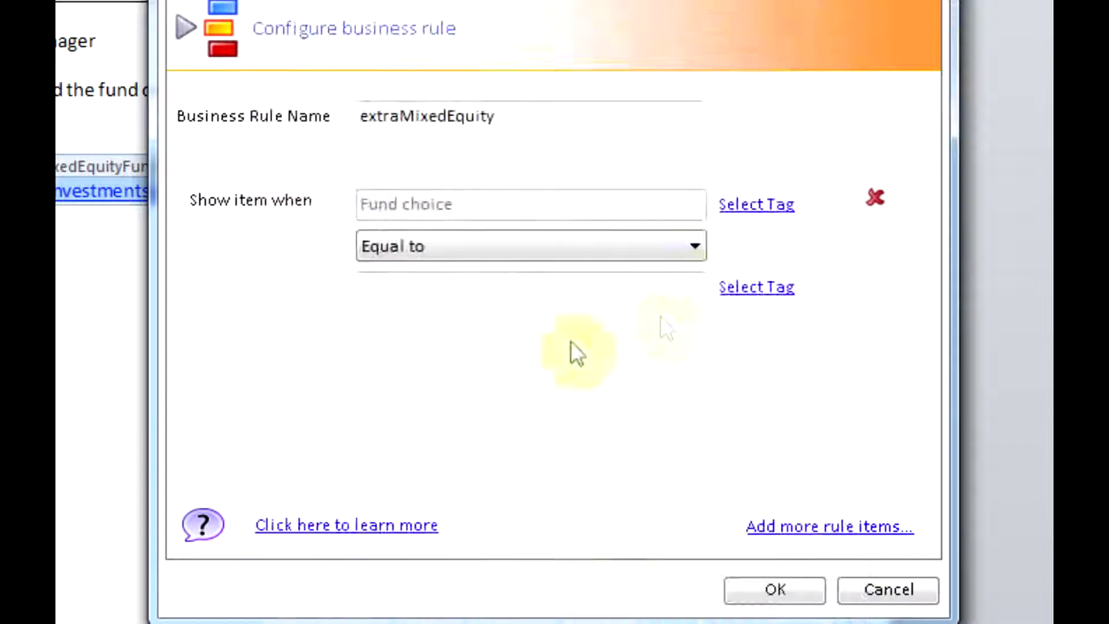
{"action": "left_click", "coordinate": [695, 261]}
{"action": "left_click", "coordinate": [674, 298]}
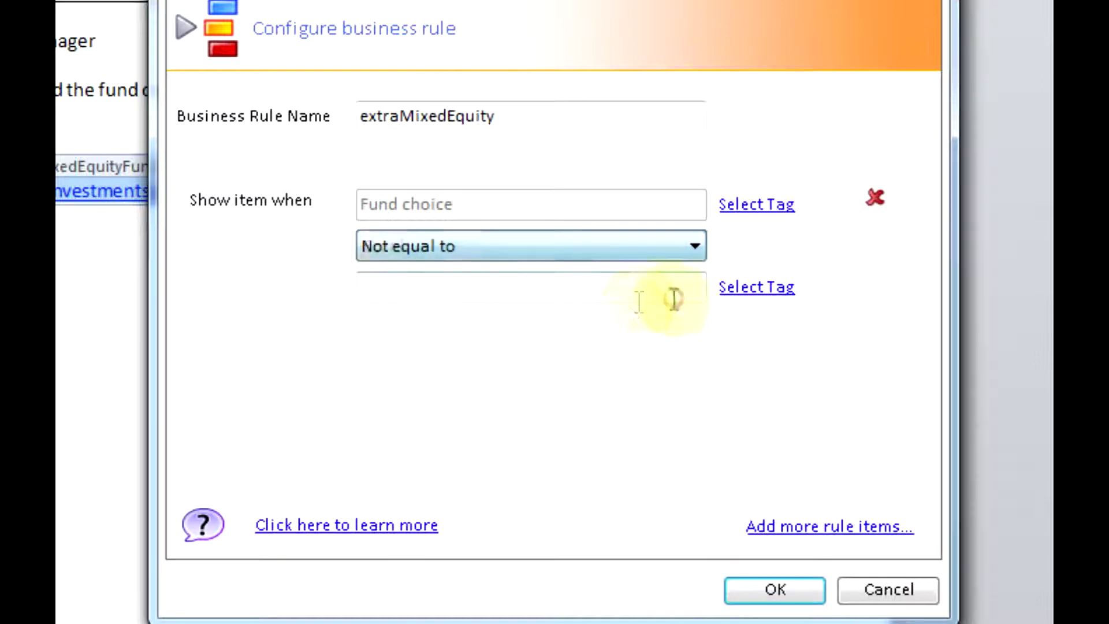
{"action": "left_click", "coordinate": [624, 301]}
{"action": "type", "text": "Mixed Equity Fund"}
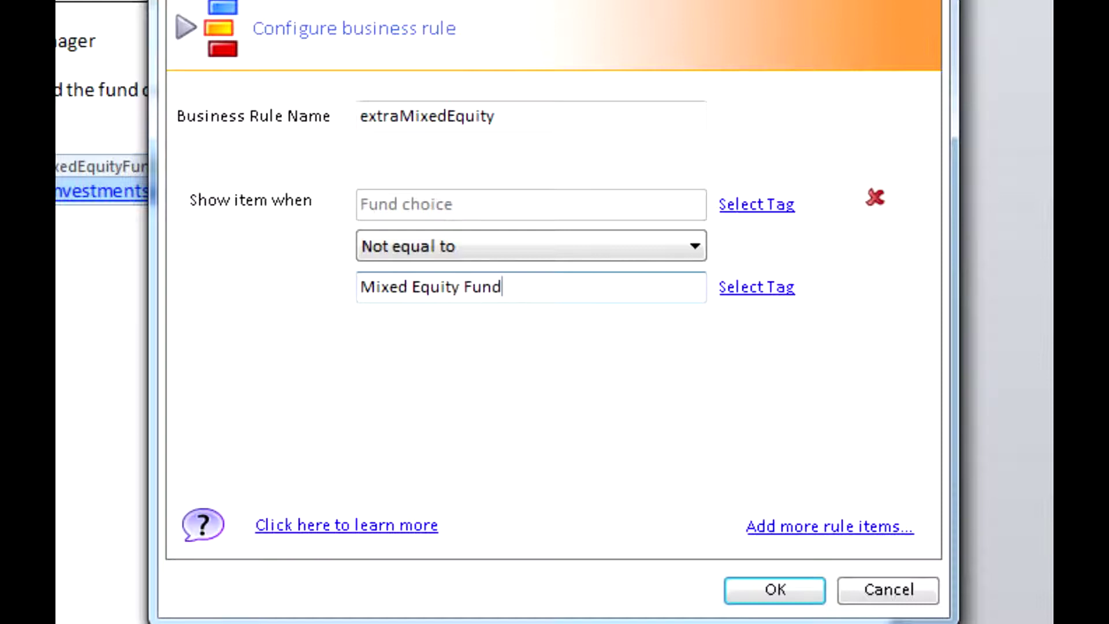
{"action": "left_click", "coordinate": [757, 586]}
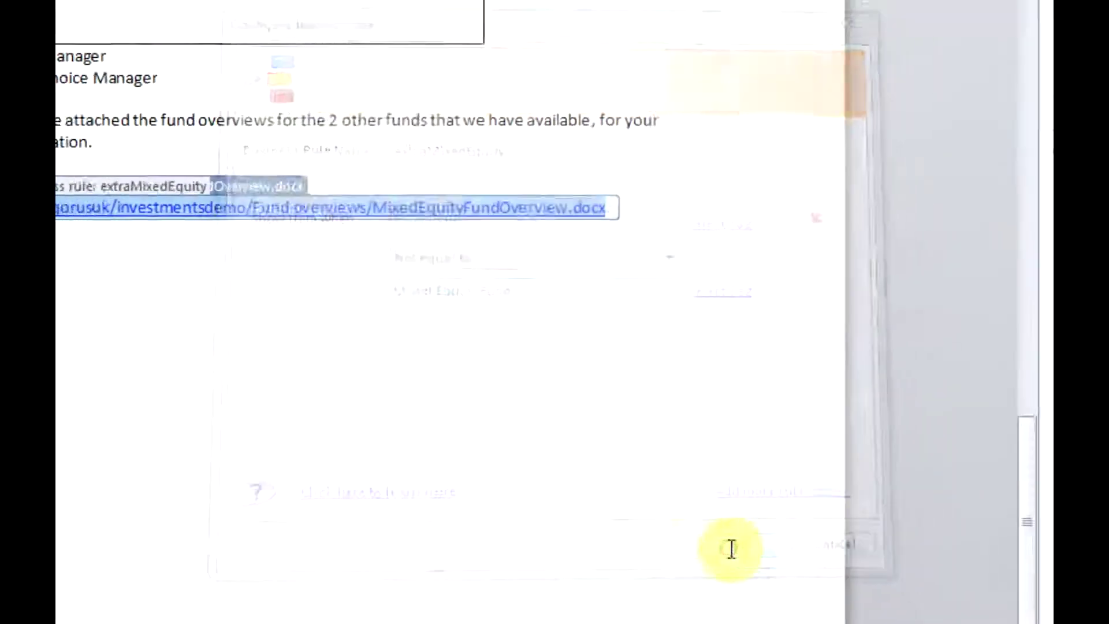
Insert CompleteBondFundOverview.docx from the Fund overviews library as a Word content section on a new line below the MixedEquityFundOverview.docx section.
{"action": "left_click", "coordinate": [623, 276]}
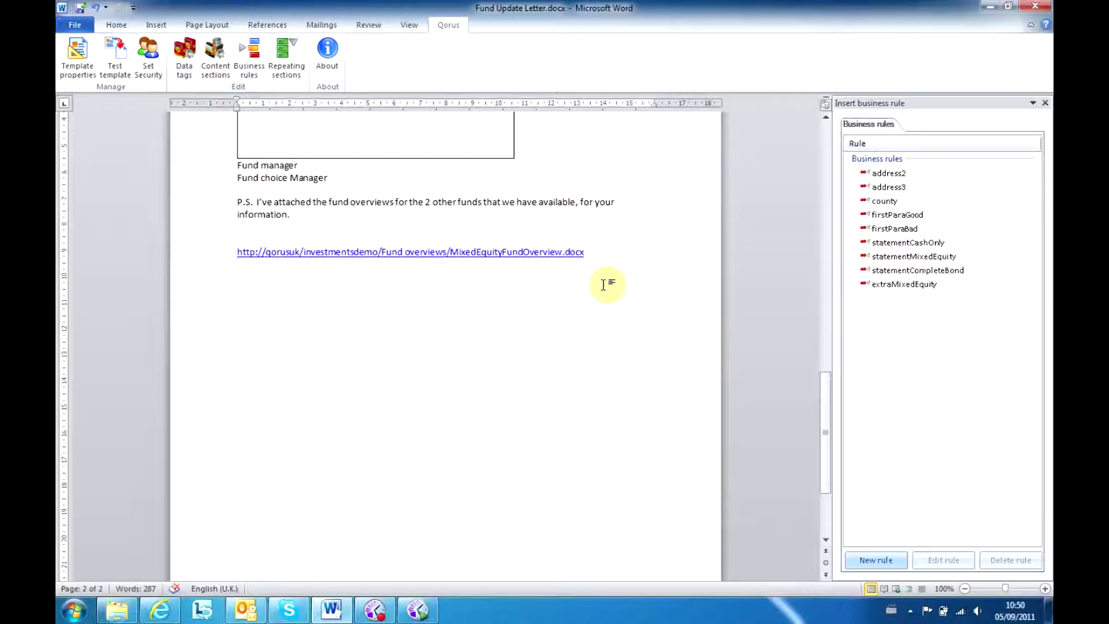
{"action": "key", "text": "Return"}
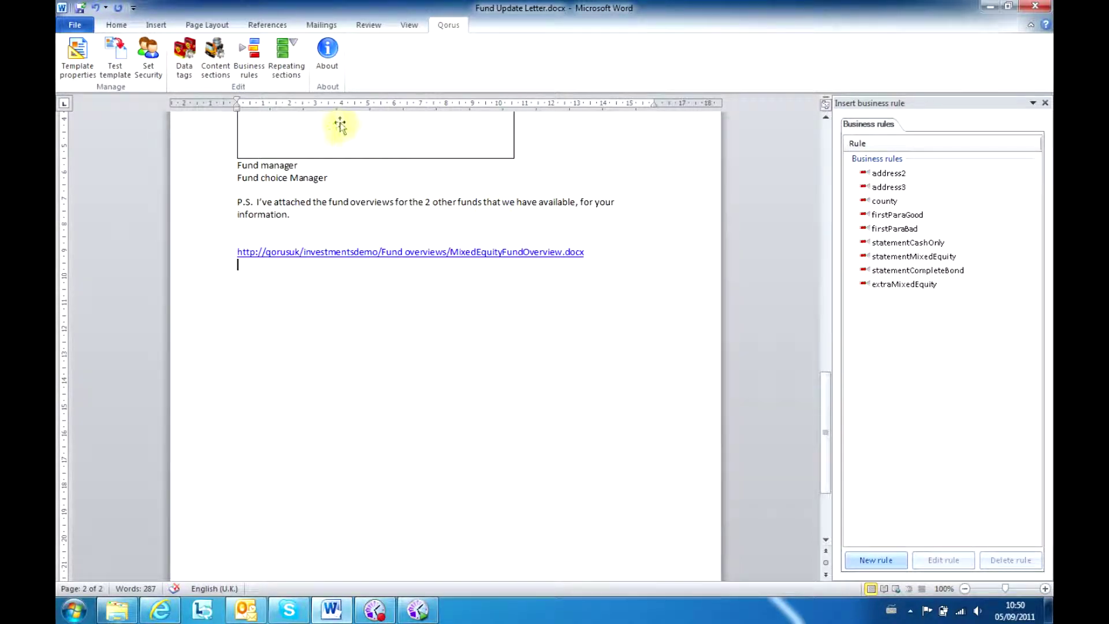
{"action": "left_click", "coordinate": [217, 69]}
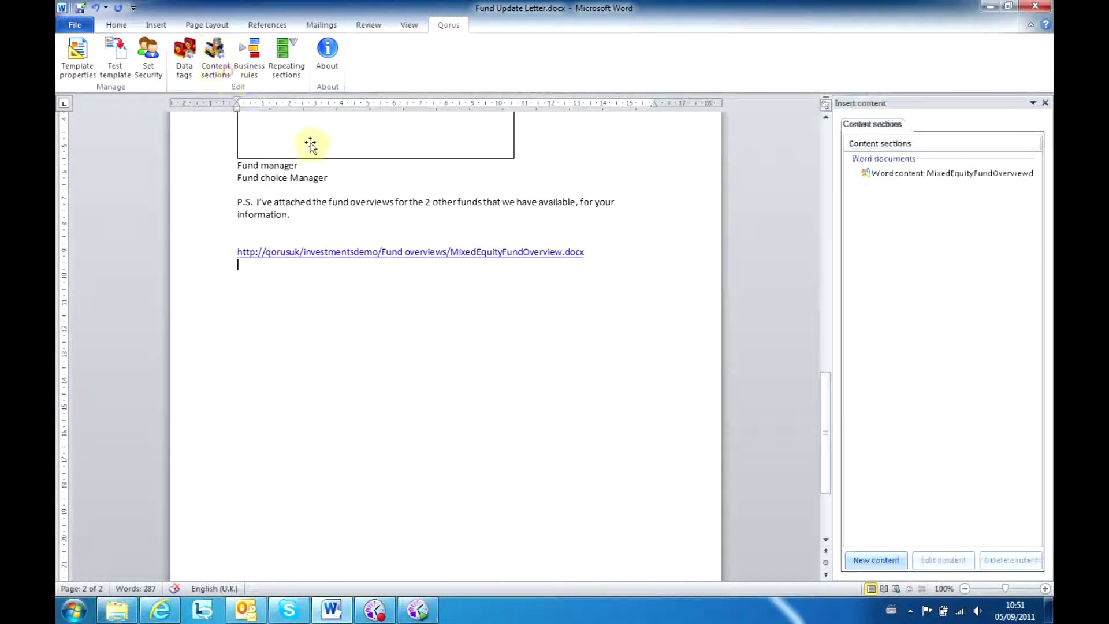
{"action": "left_click", "coordinate": [887, 561]}
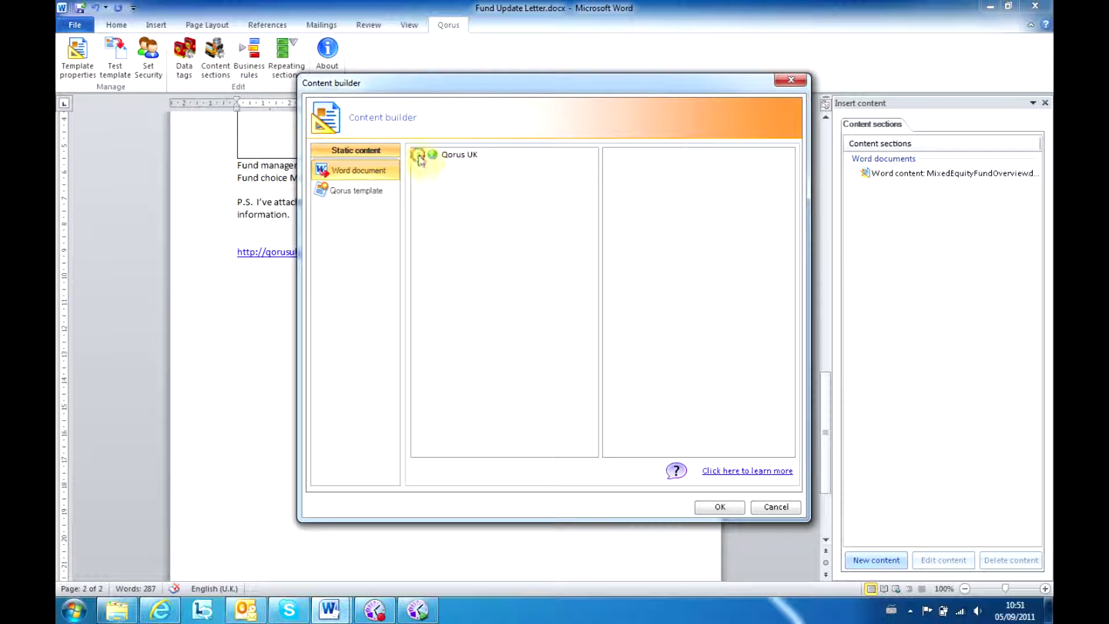
{"action": "left_click", "coordinate": [418, 156]}
{"action": "left_click", "coordinate": [432, 231]}
{"action": "left_click", "coordinate": [489, 266]}
{"action": "left_click", "coordinate": [641, 165]}
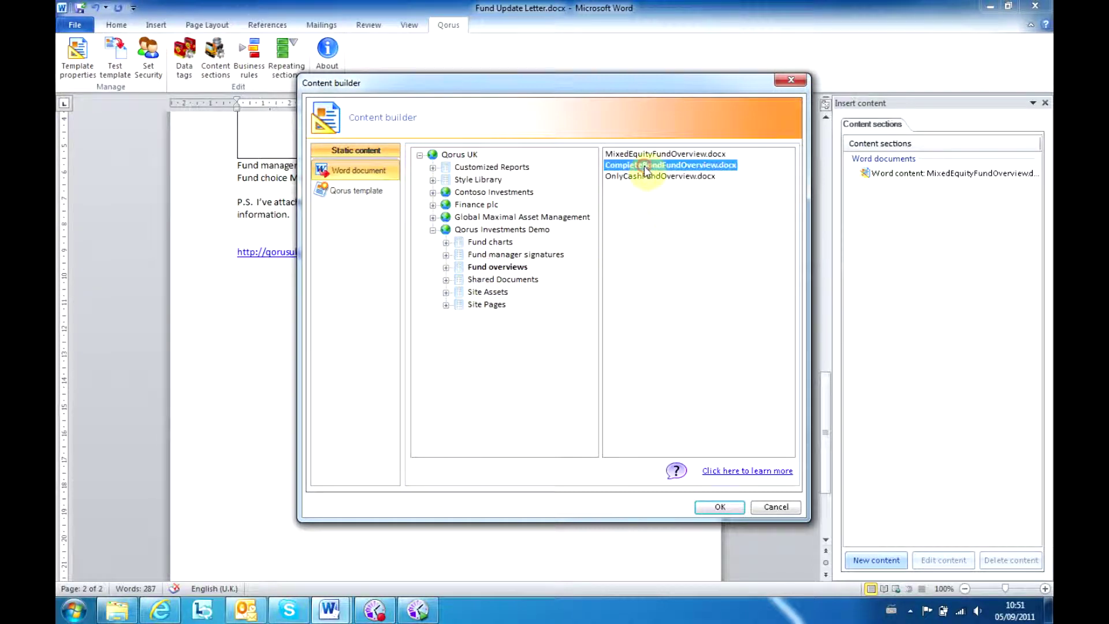
{"action": "left_click", "coordinate": [716, 508]}
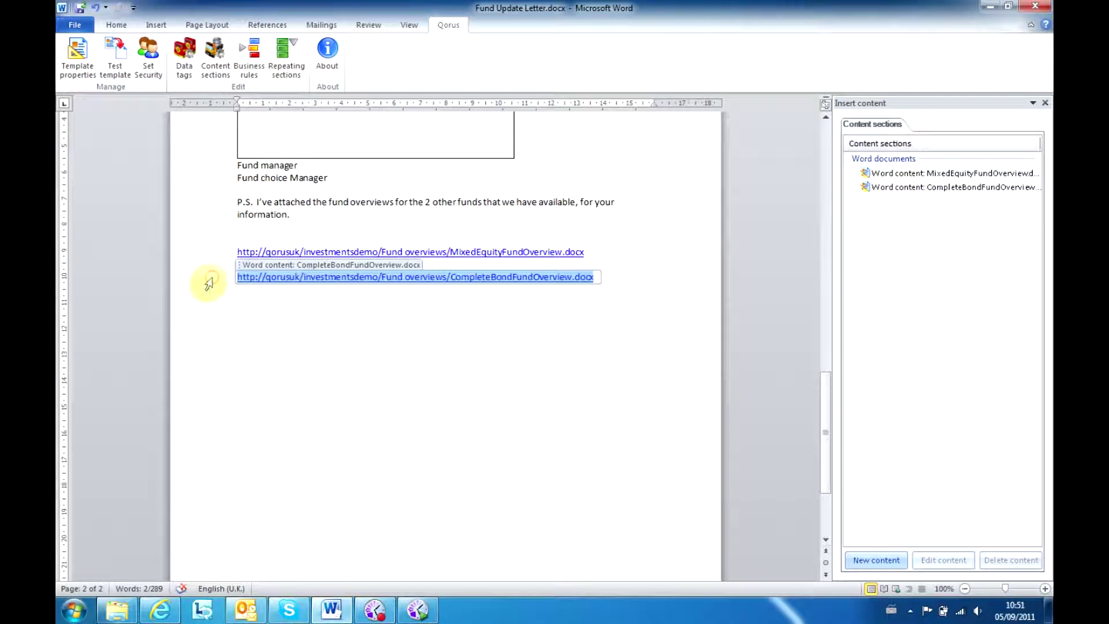
Apply a new business rule extraCompleteBond to the CompleteBondFundOverview.docx section, showing it when Fund choice is not equal to Complete Bond Fund.
{"action": "left_click", "coordinate": [249, 57]}
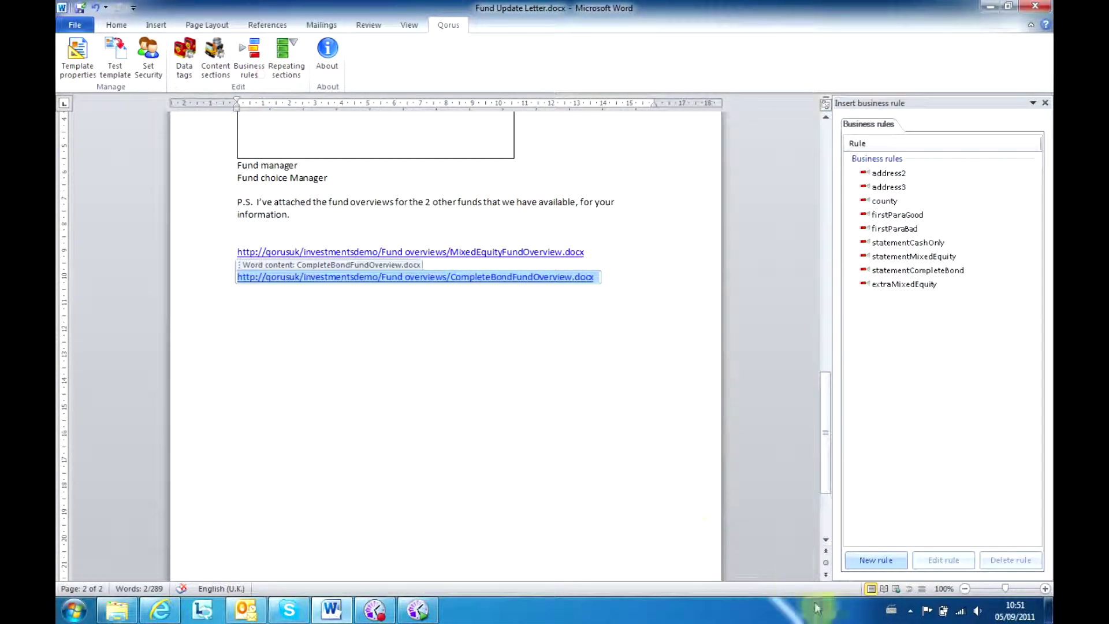
{"action": "left_click", "coordinate": [859, 558]}
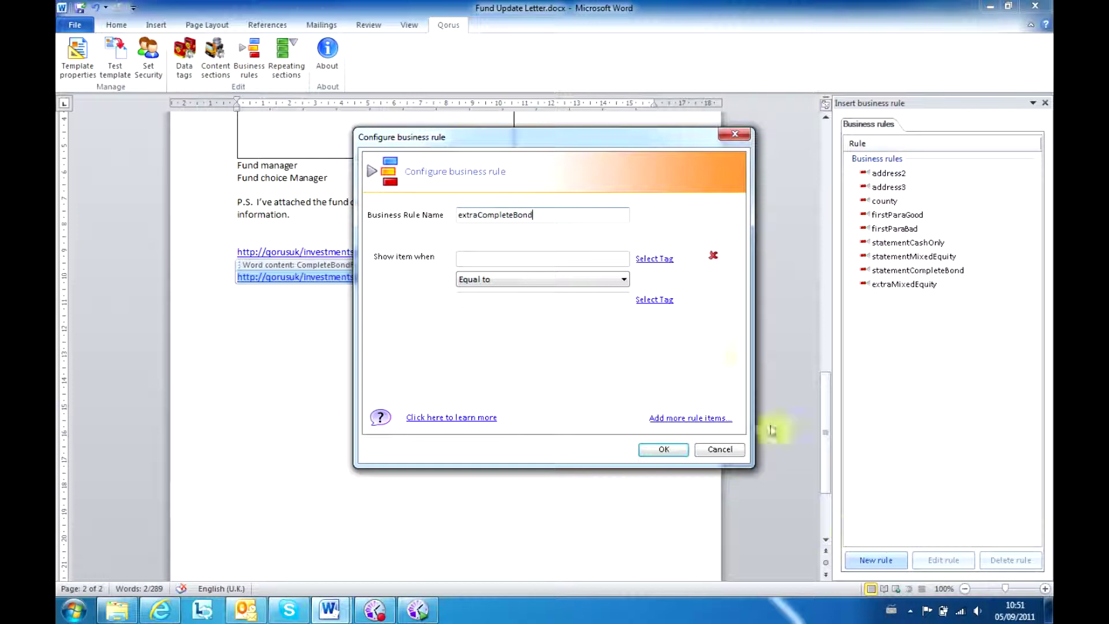
{"action": "left_click", "coordinate": [658, 258]}
{"action": "left_click", "coordinate": [472, 210]}
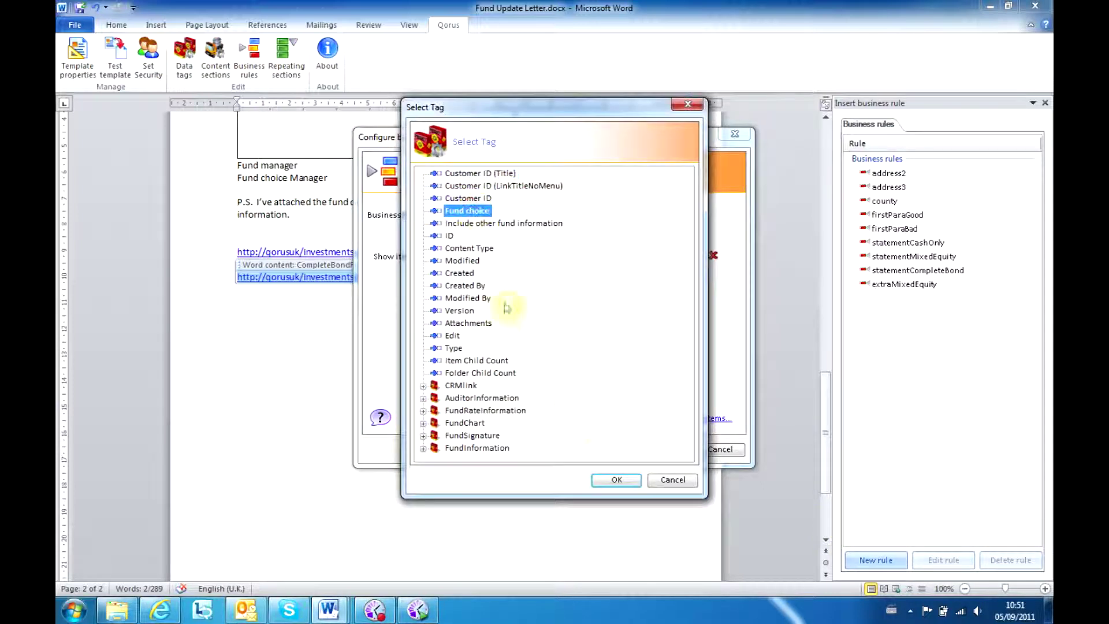
{"action": "left_click", "coordinate": [617, 480]}
{"action": "left_click", "coordinate": [558, 285]}
{"action": "left_click", "coordinate": [554, 302]}
{"action": "left_click", "coordinate": [553, 303]}
{"action": "type", "text": "Complete Bond Fund"}
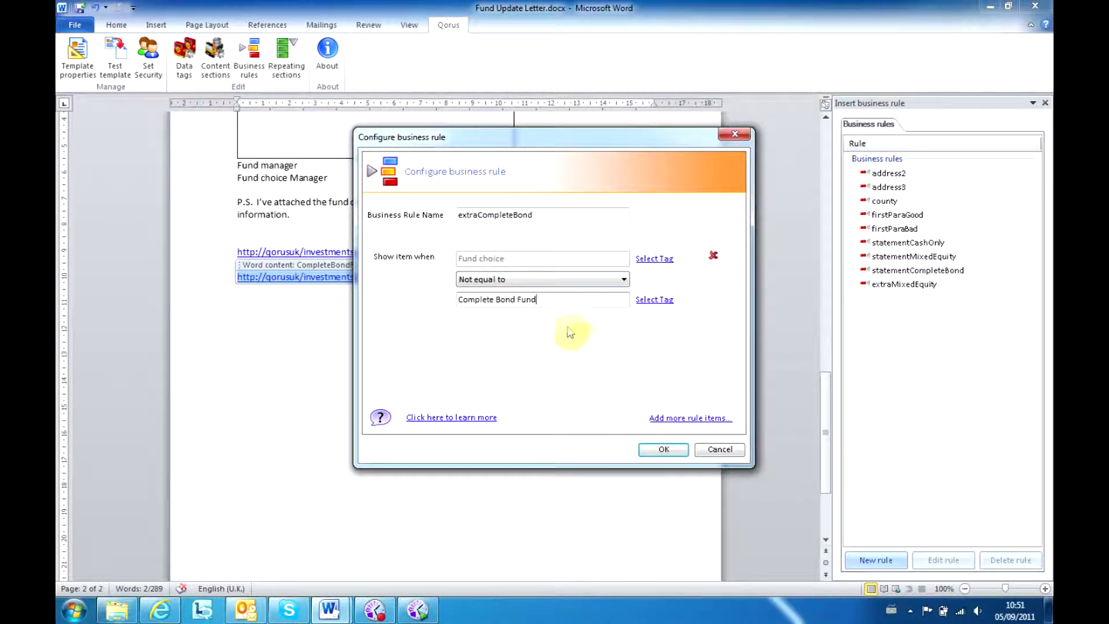
{"action": "left_click", "coordinate": [665, 450]}
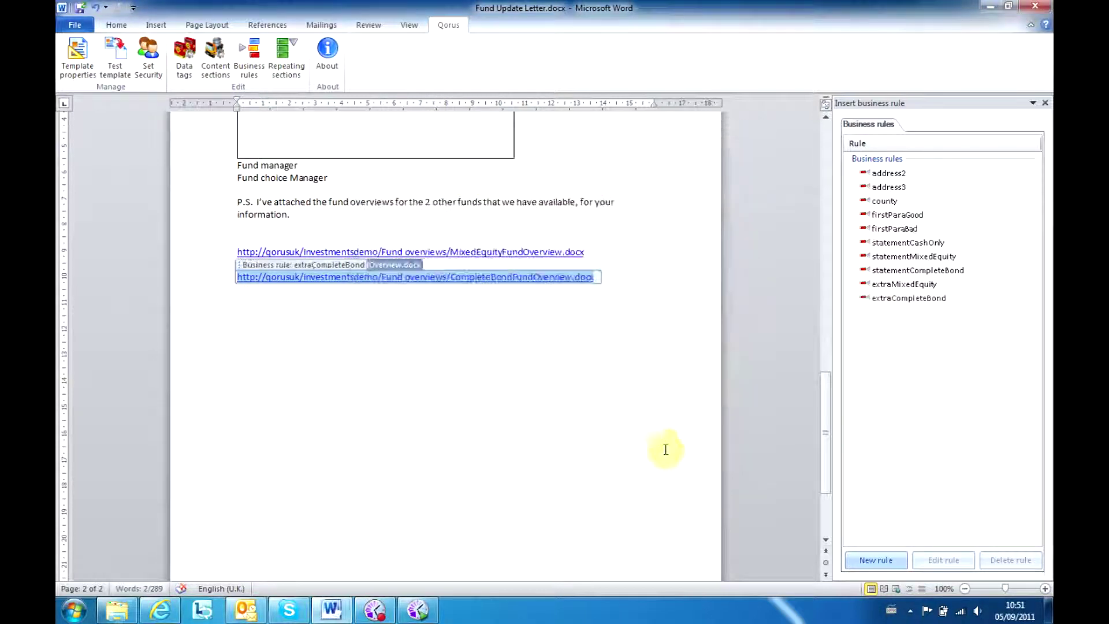
{"action": "left_click", "coordinate": [656, 321]}
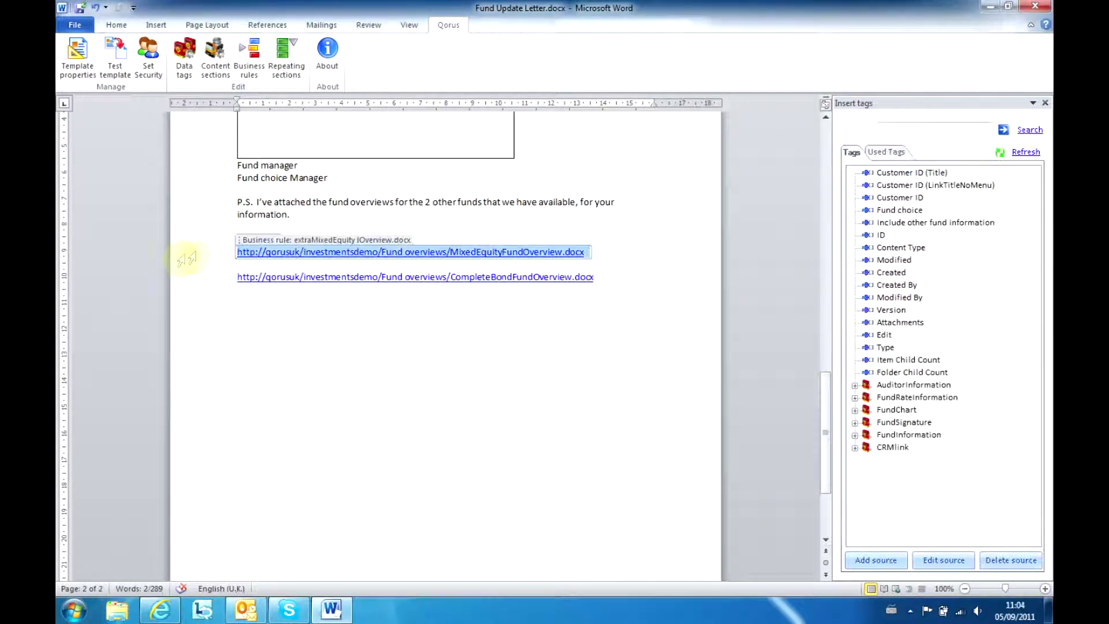
Add an And condition to the extraMixedEquity rule requiring Include other fund information to be equal to Yes.
{"action": "left_click", "coordinate": [248, 56]}
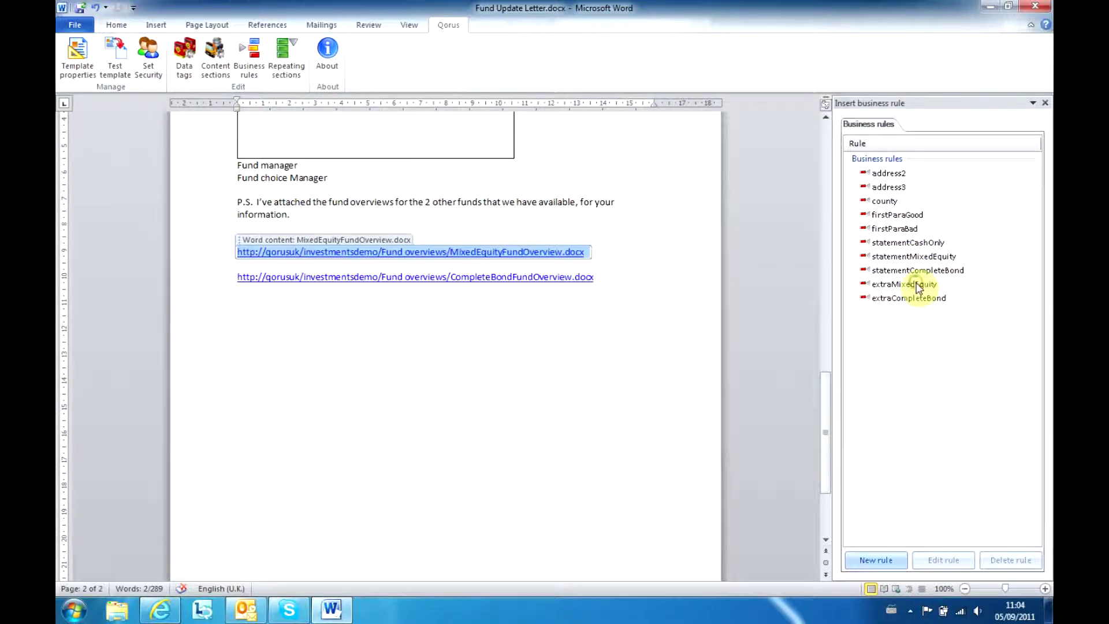
{"action": "left_click", "coordinate": [919, 284]}
{"action": "left_click", "coordinate": [952, 560]}
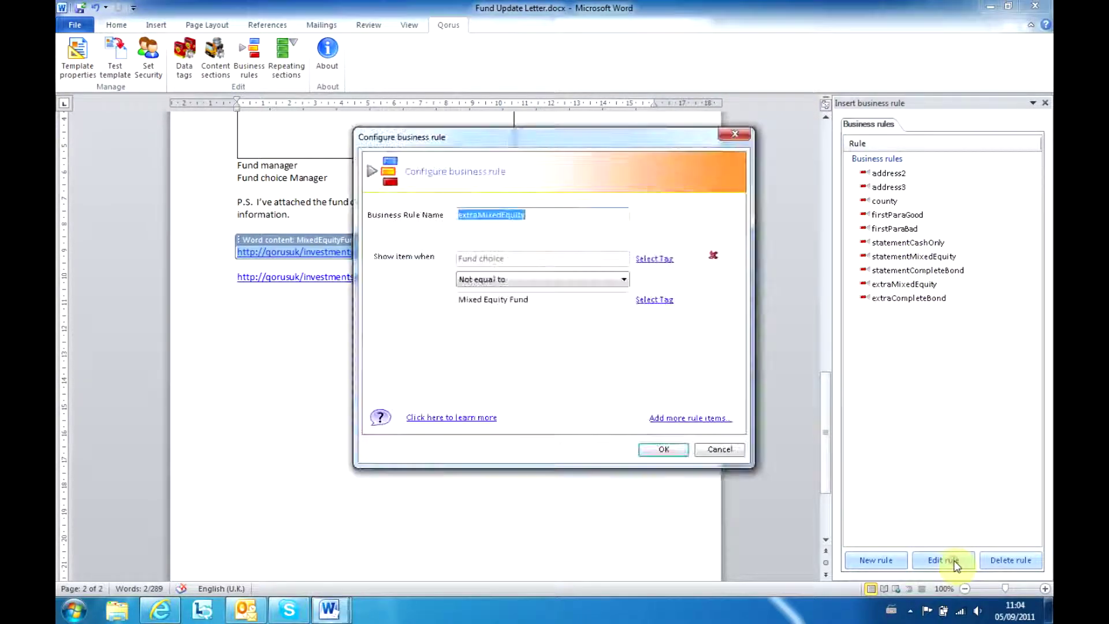
{"action": "left_click", "coordinate": [698, 418]}
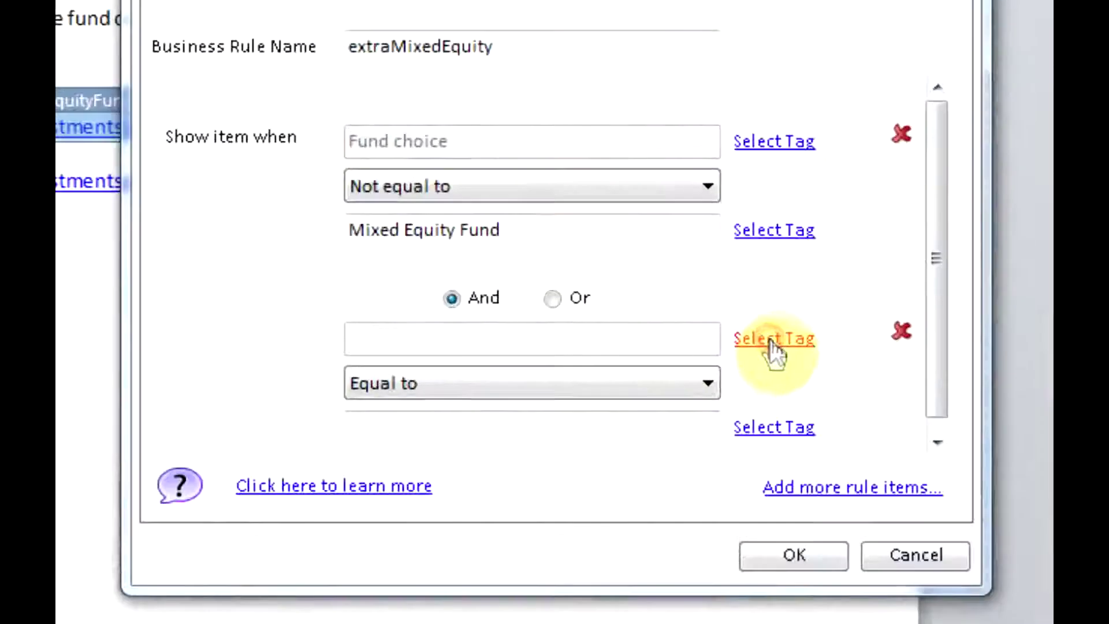
{"action": "left_click", "coordinate": [654, 350]}
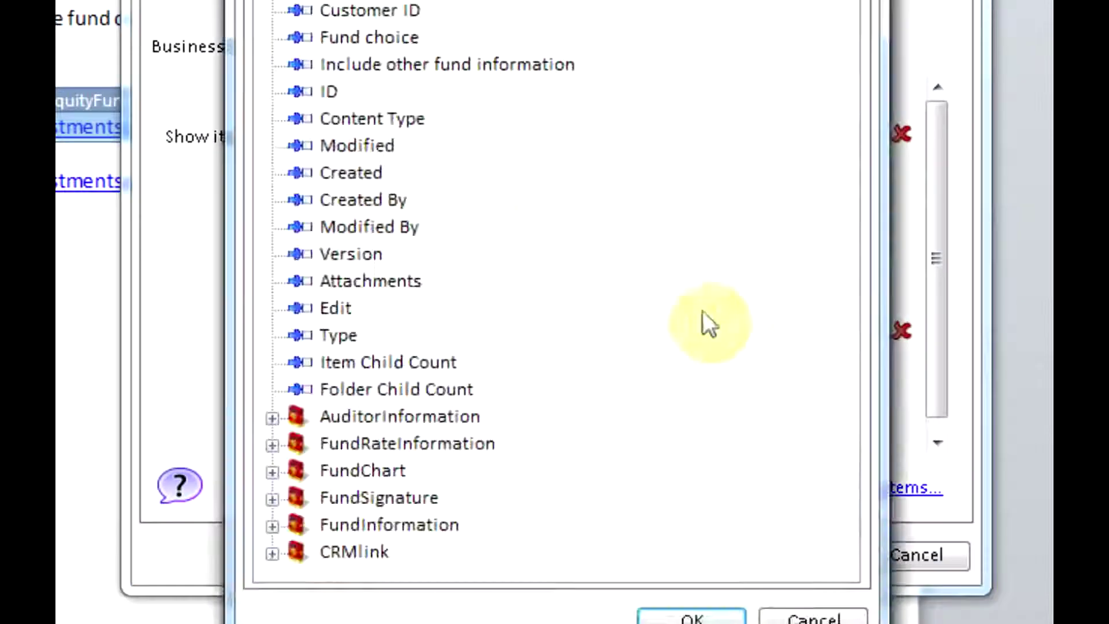
{"action": "left_click", "coordinate": [437, 67]}
{"action": "left_click", "coordinate": [679, 615]}
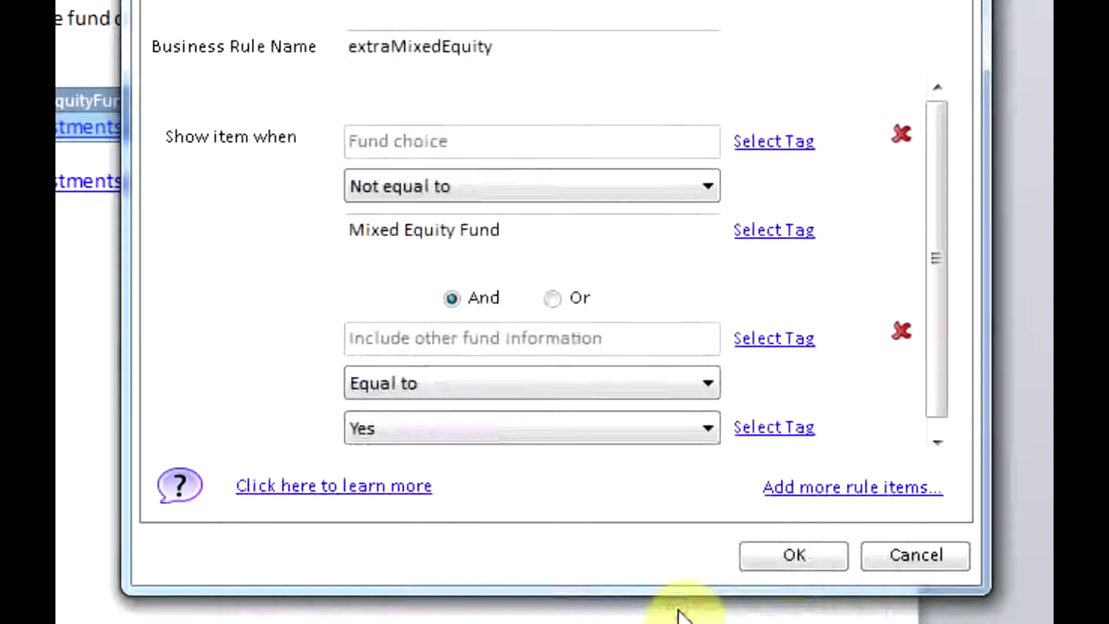
{"action": "left_click", "coordinate": [805, 563]}
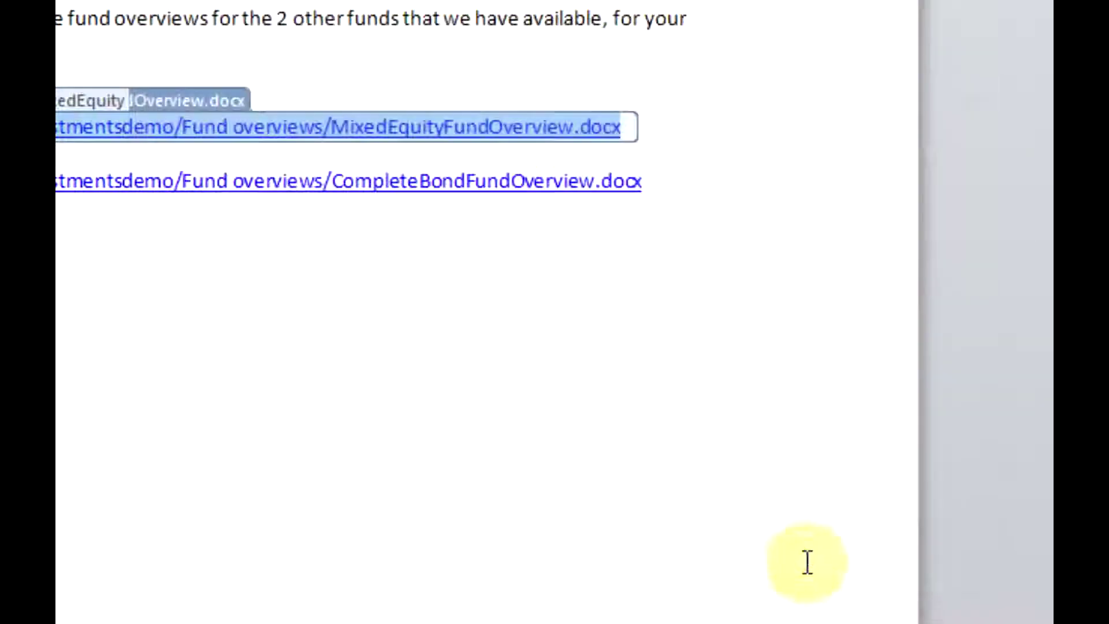
Add an And condition to the extraCompleteBond rule requiring Include other fund information to be equal to Yes.
{"action": "left_click", "coordinate": [514, 182]}
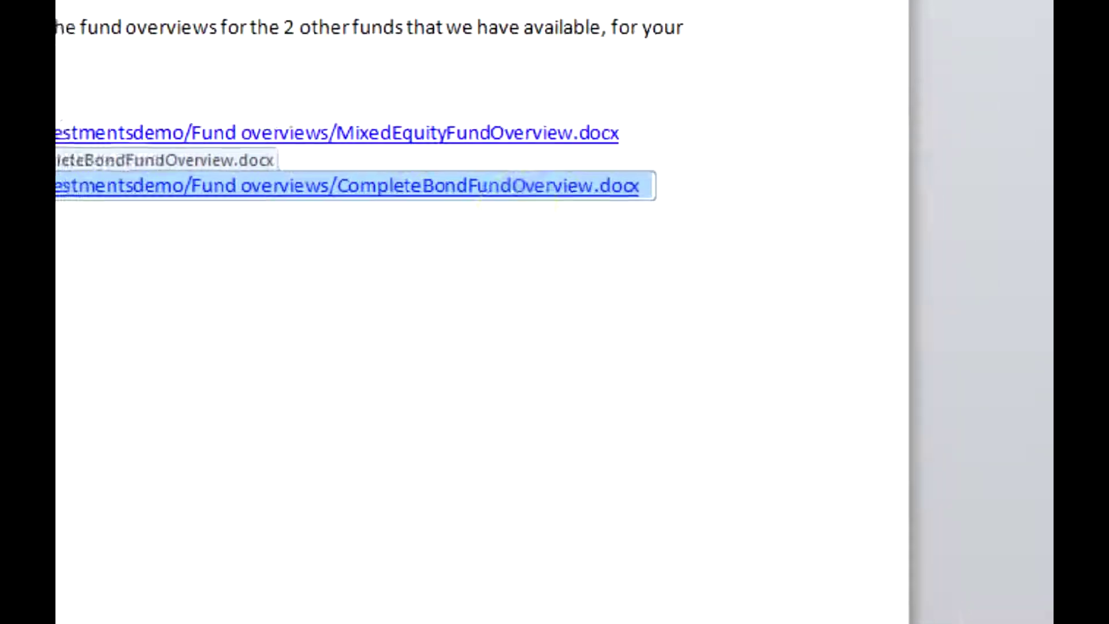
{"action": "left_click", "coordinate": [931, 283]}
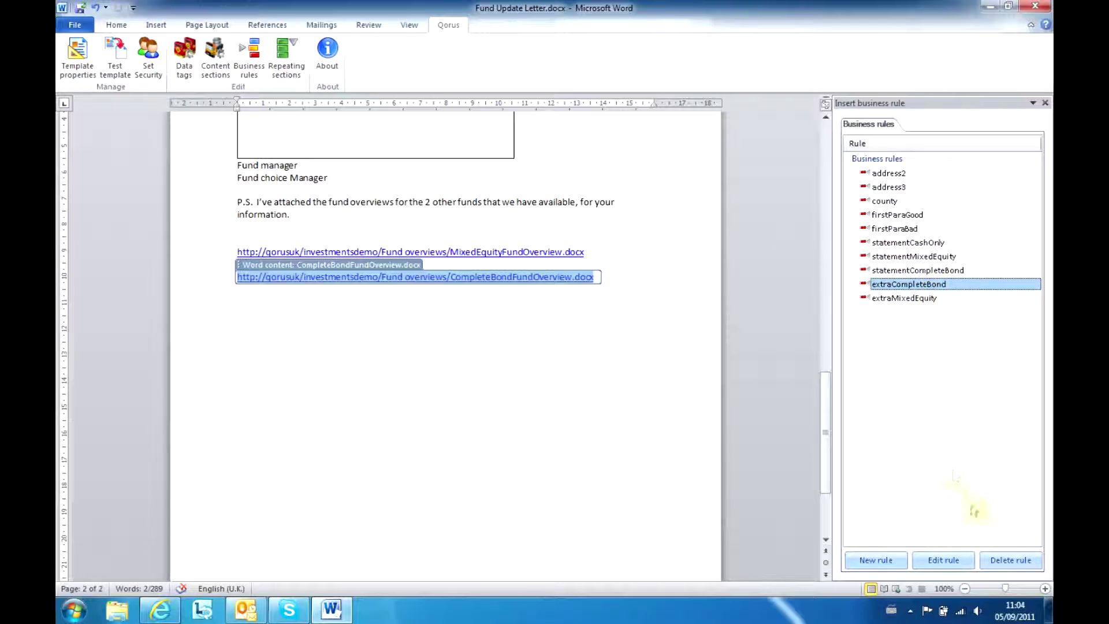
{"action": "left_click", "coordinate": [959, 561]}
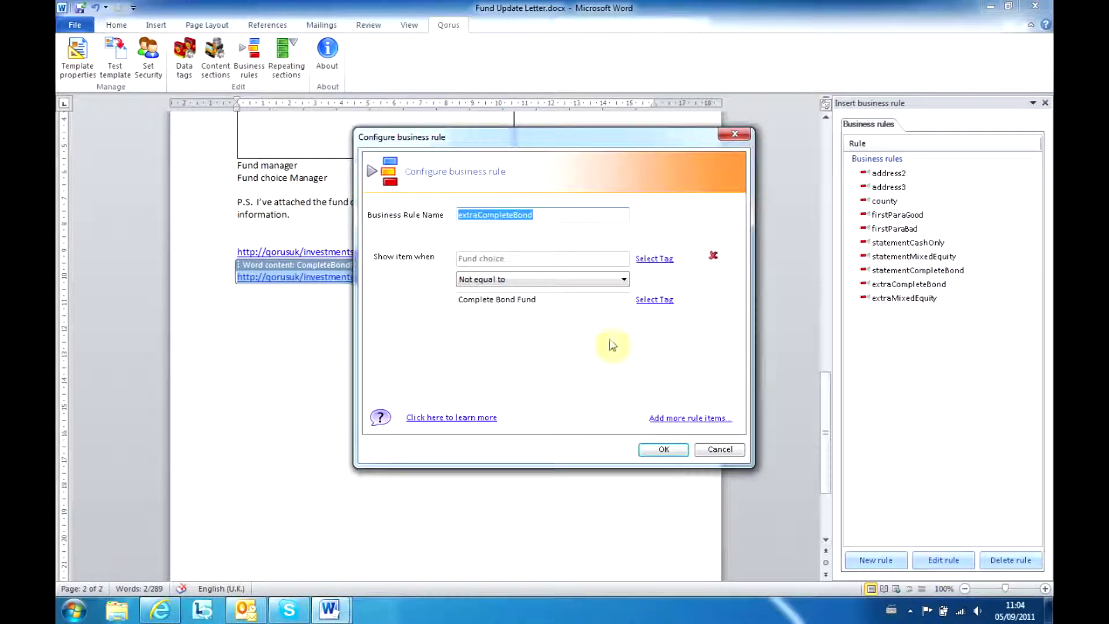
{"action": "left_click", "coordinate": [711, 416]}
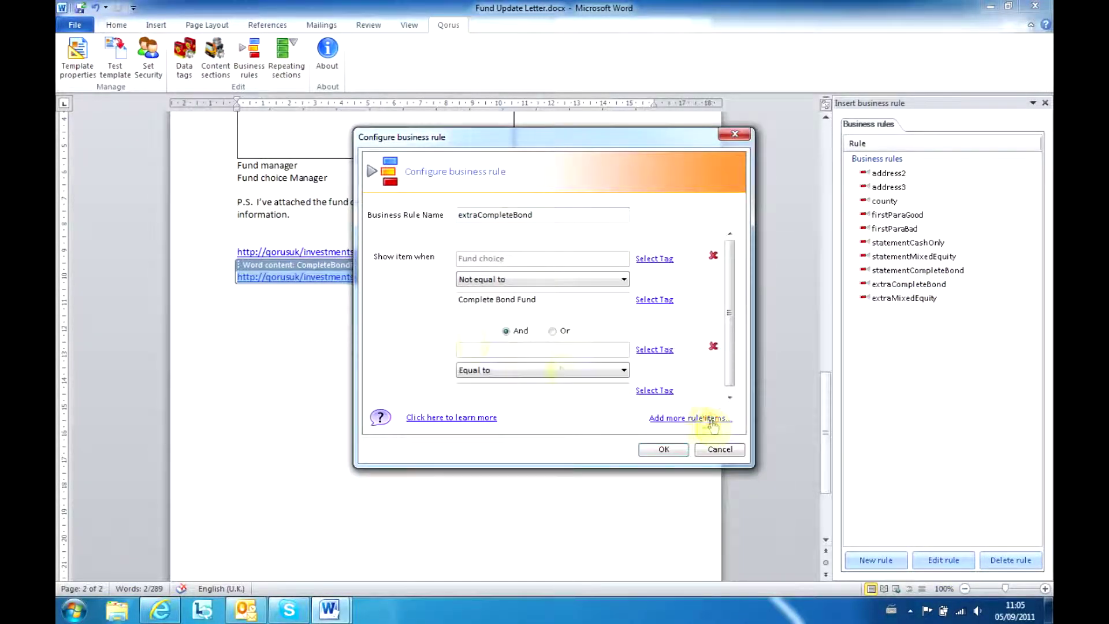
{"action": "left_click", "coordinate": [653, 350]}
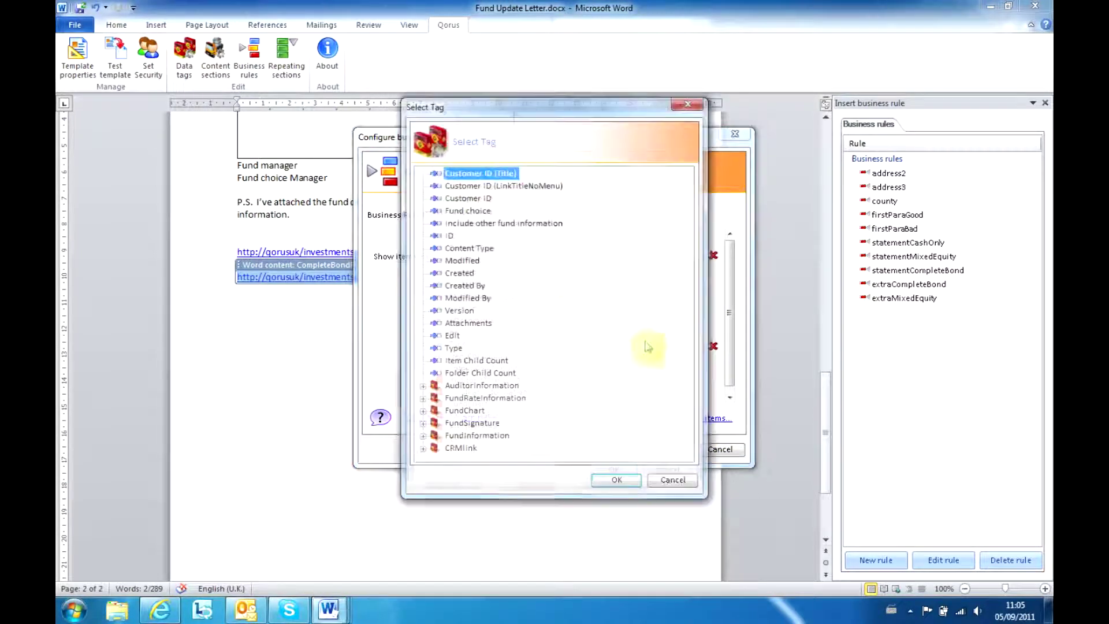
{"action": "left_click", "coordinate": [506, 223]}
{"action": "left_click", "coordinate": [615, 481]}
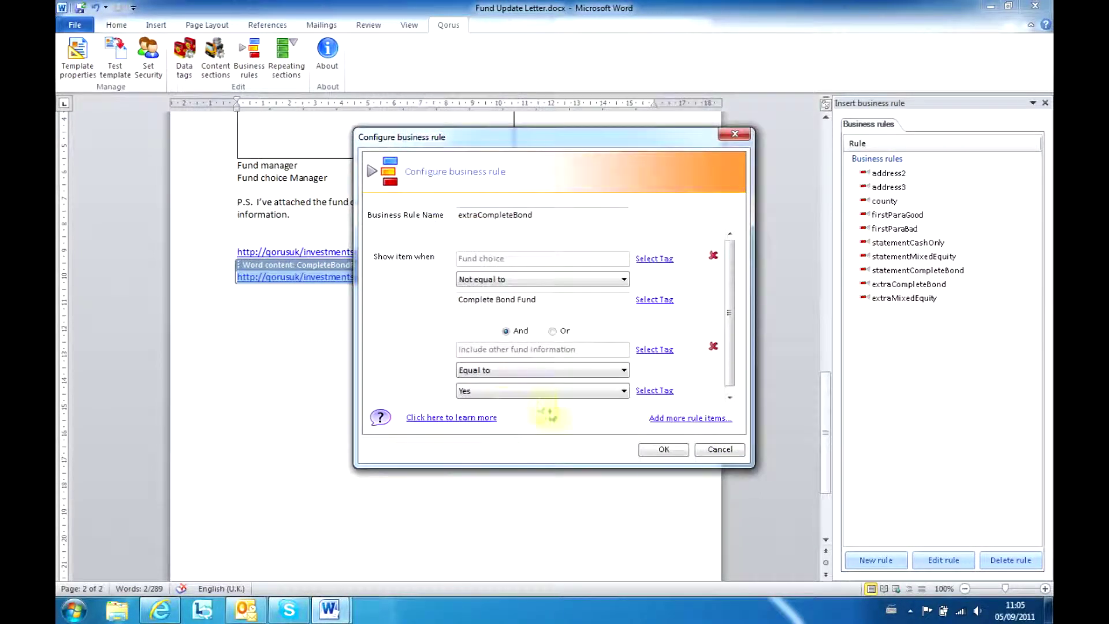
{"action": "left_click", "coordinate": [672, 450]}
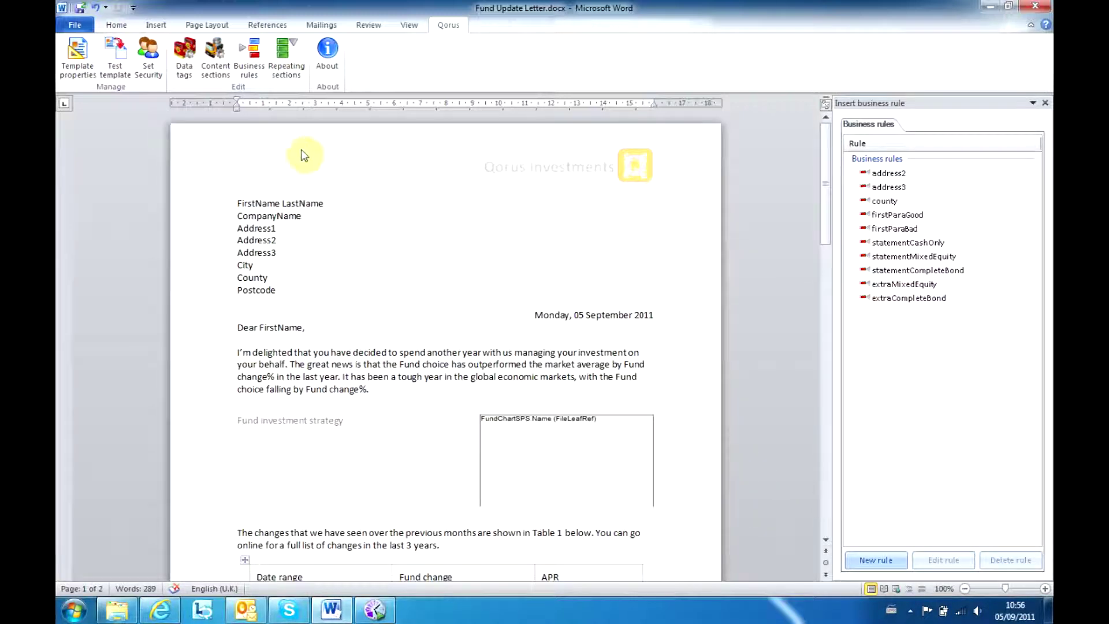
Set the template's startup options to start the merge on Item added and Manual.
{"action": "left_click", "coordinate": [75, 65]}
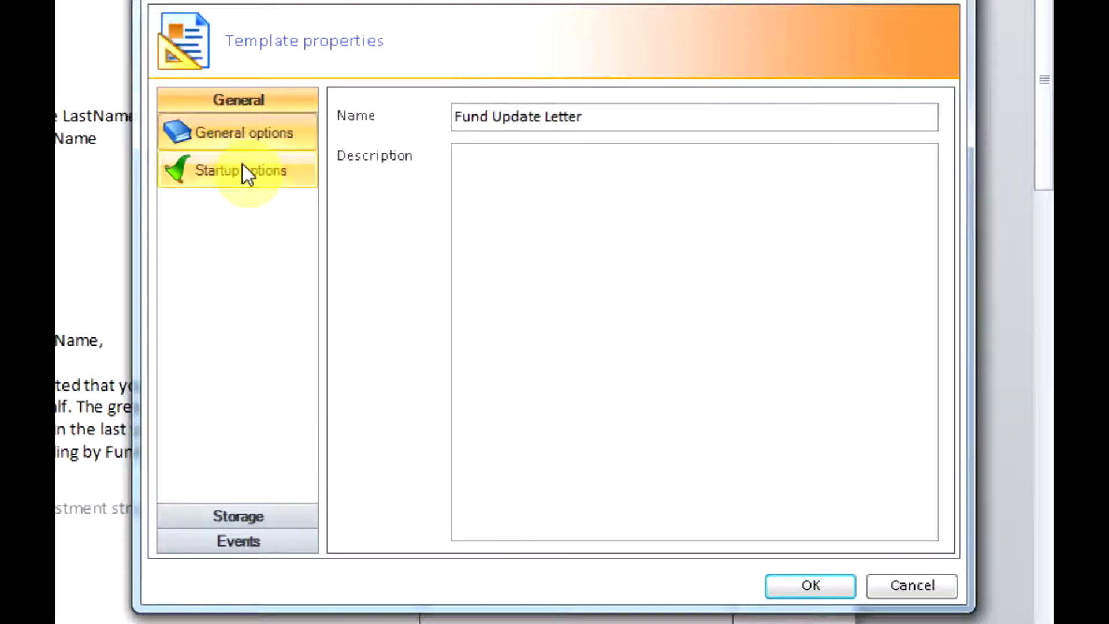
{"action": "left_click", "coordinate": [271, 182]}
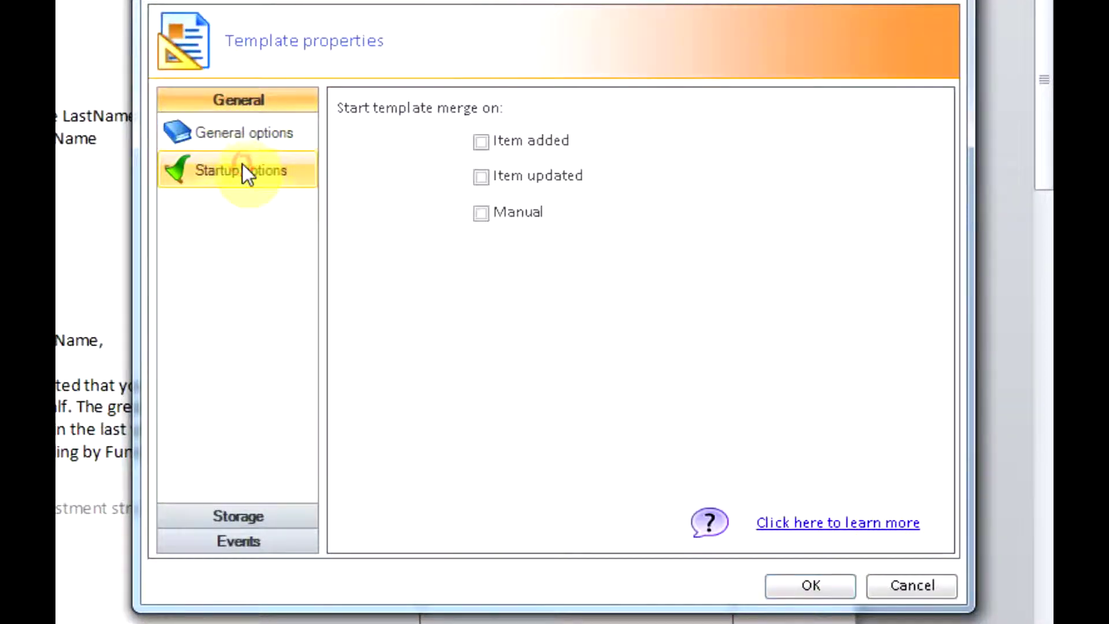
{"action": "left_click", "coordinate": [482, 144]}
{"action": "left_click", "coordinate": [481, 216]}
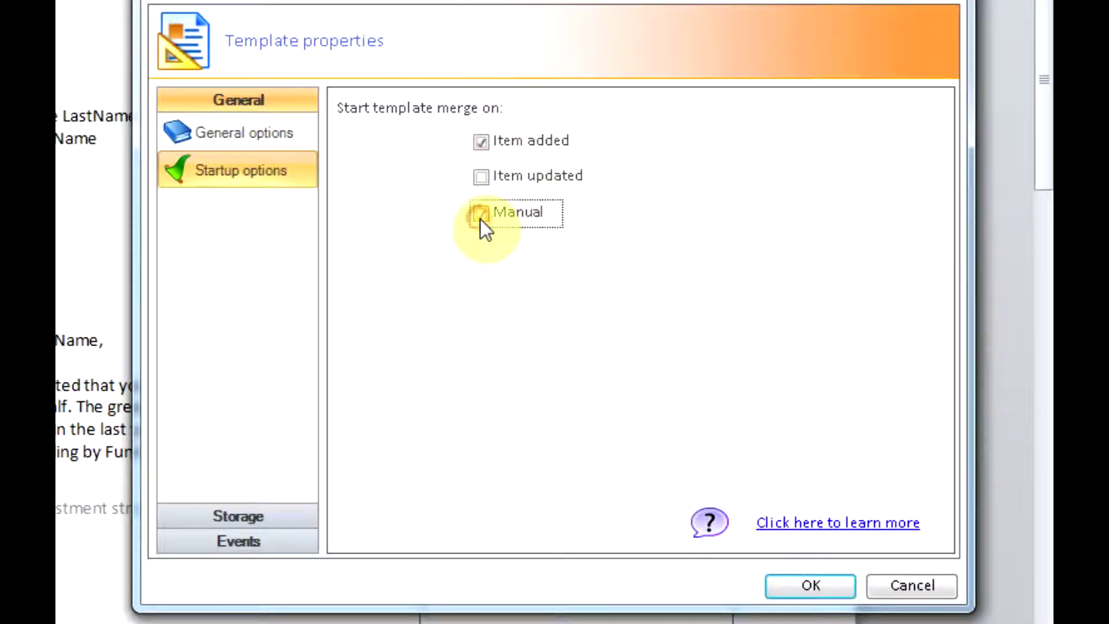
Set the merged document name to "Update for [FirstName] [LastName]", using the FirstName and LastName tags from CRMlink.
{"action": "left_click", "coordinate": [296, 522]}
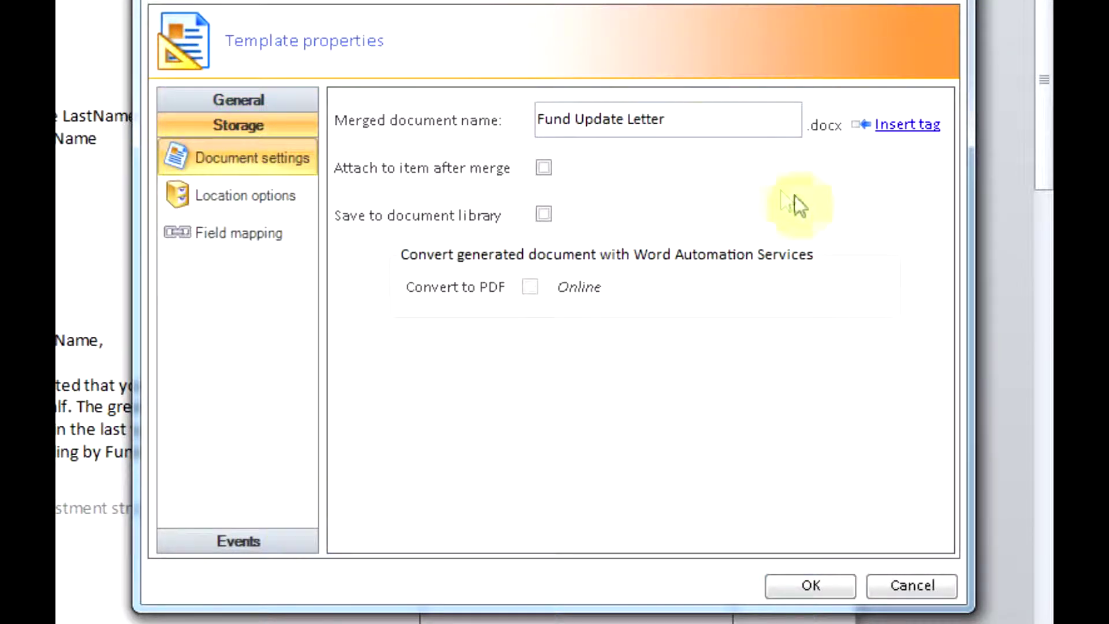
{"action": "left_click_drag", "start_coordinate": [706, 122], "coordinate": [537, 119]}
{"action": "key", "text": "Delete"}
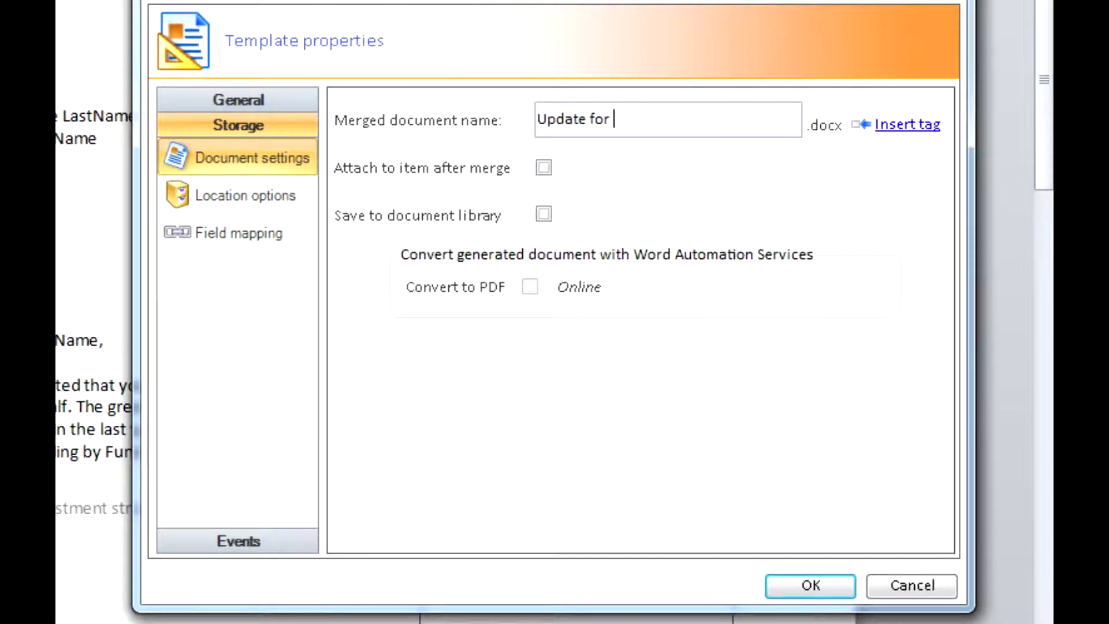
{"action": "left_click", "coordinate": [909, 126]}
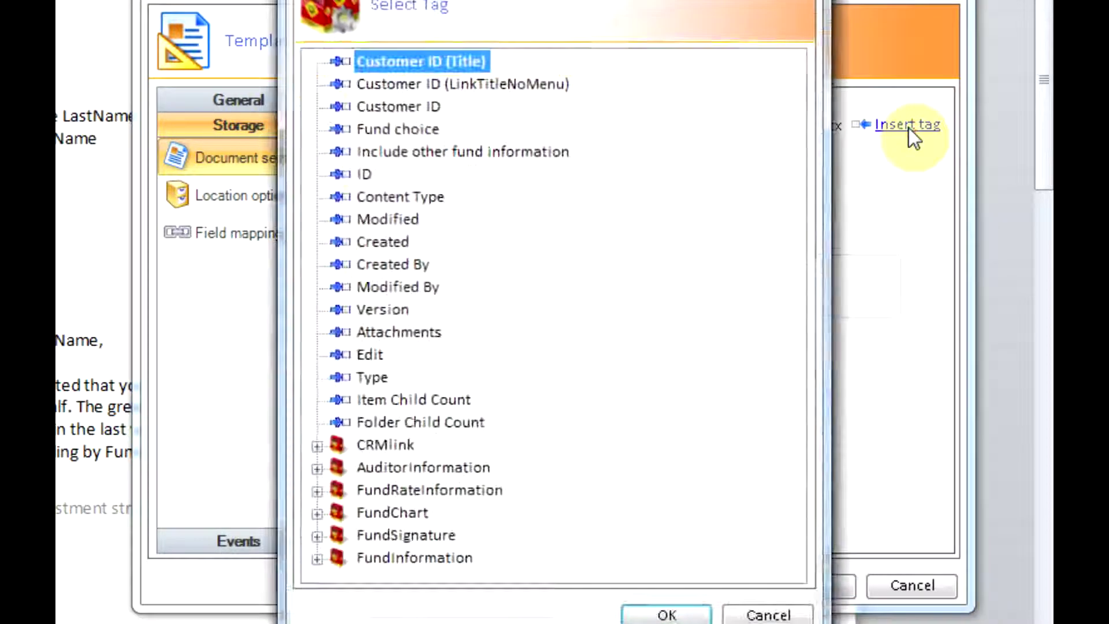
{"action": "left_click", "coordinate": [316, 445]}
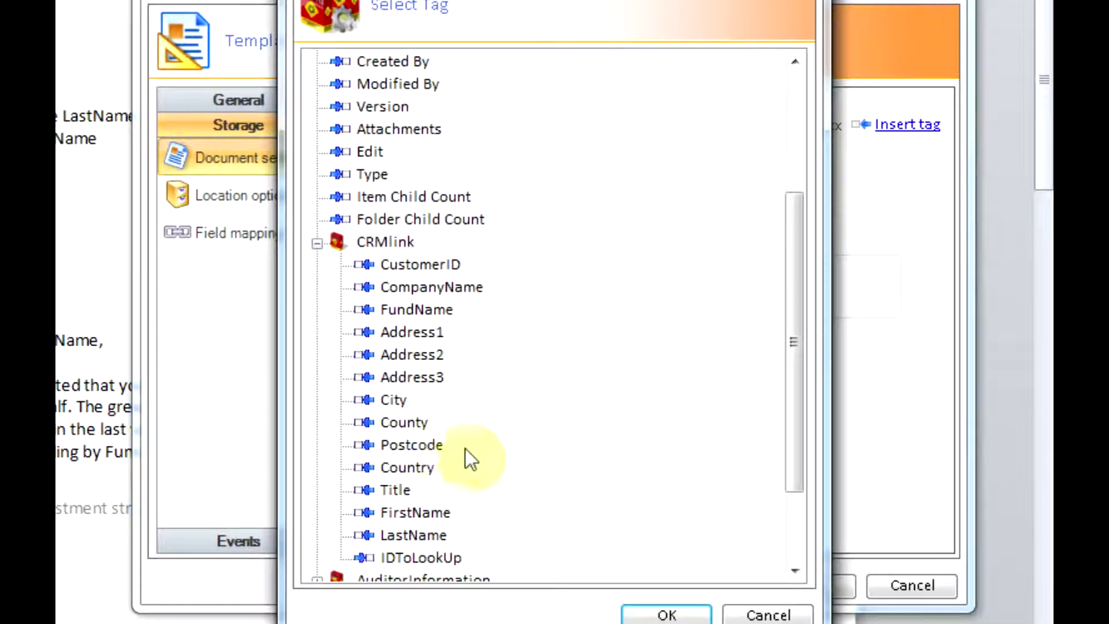
{"action": "double_click", "coordinate": [420, 513]}
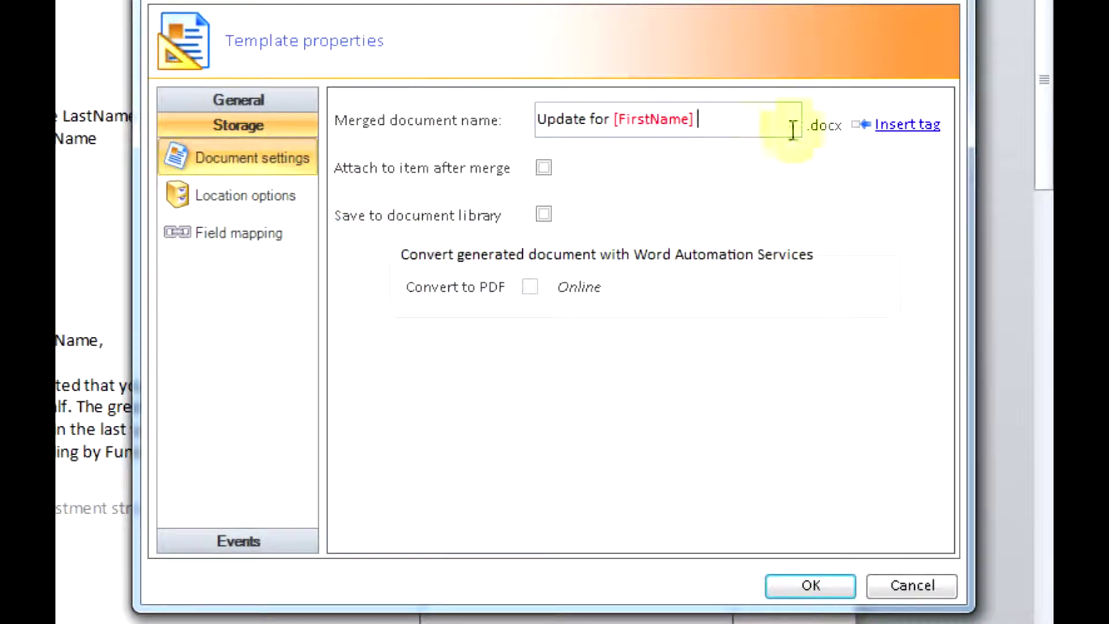
{"action": "left_click", "coordinate": [874, 122]}
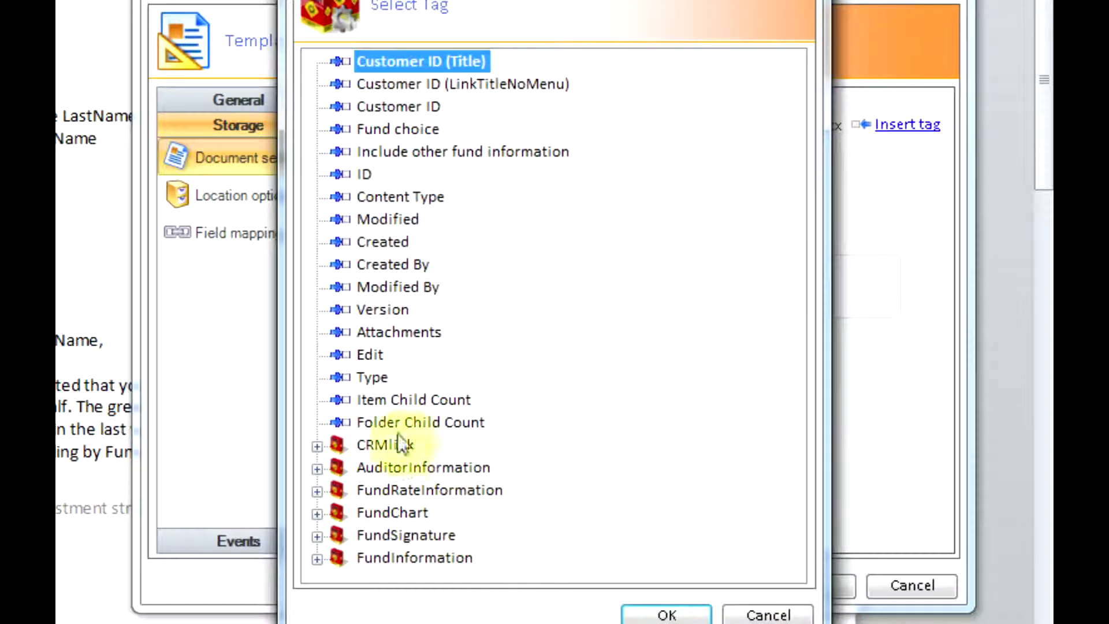
{"action": "left_click", "coordinate": [317, 445]}
{"action": "left_click", "coordinate": [392, 536]}
{"action": "double_click", "coordinate": [392, 536]}
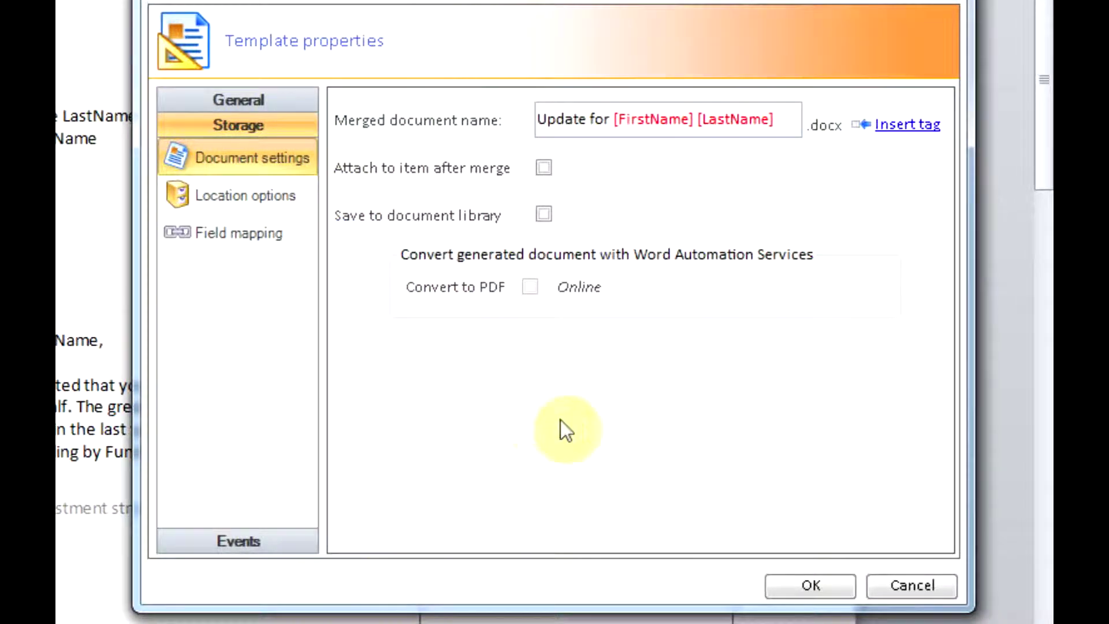
Save merged documents to a document library, with Shared Documents under Qorus Investments Demo as the location, and apply the template properties.
{"action": "left_click", "coordinate": [544, 214]}
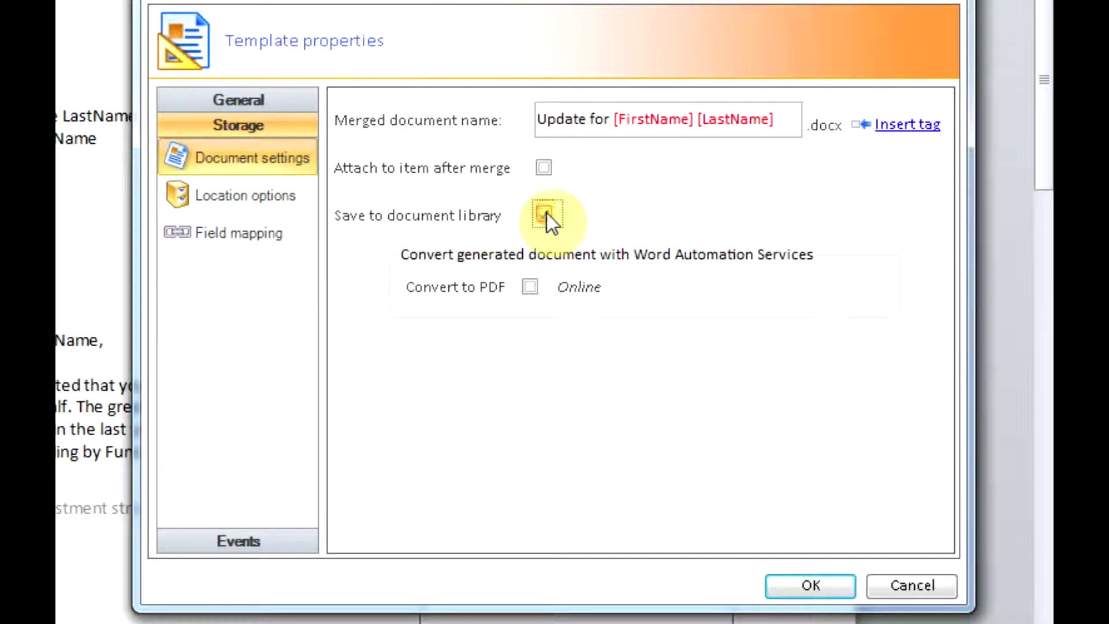
{"action": "left_click", "coordinate": [254, 199]}
{"action": "left_click", "coordinate": [347, 139]}
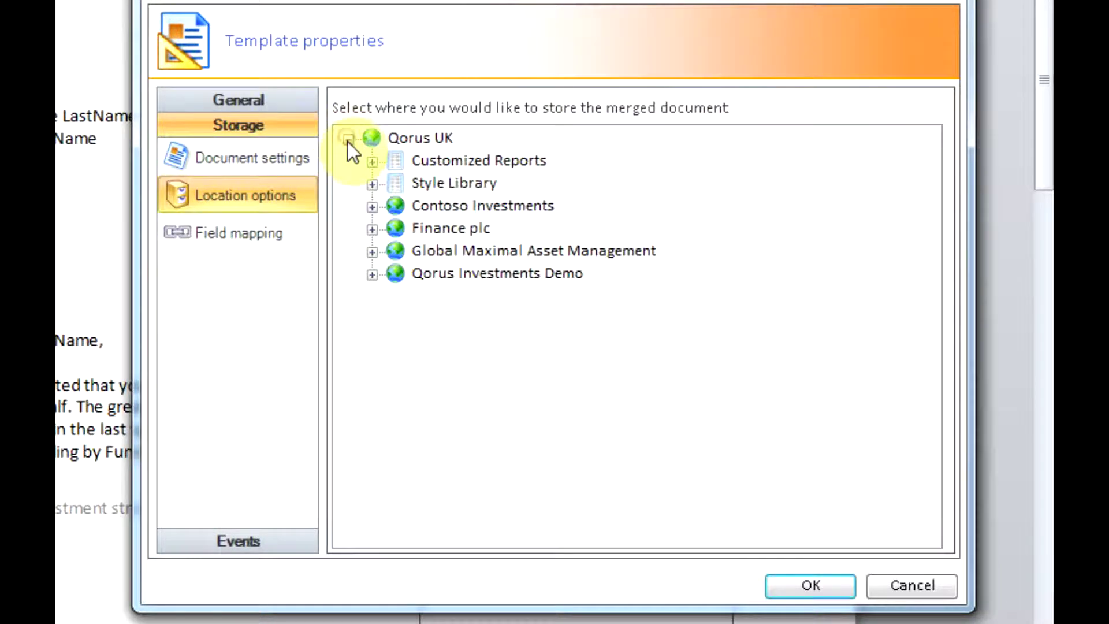
{"action": "left_click", "coordinate": [377, 277]}
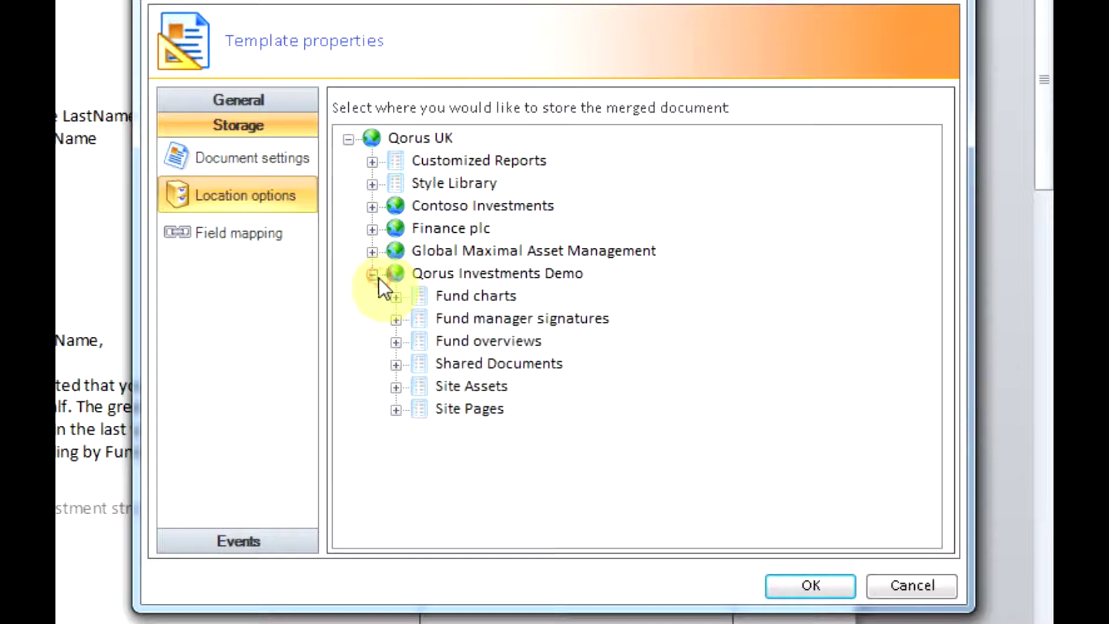
{"action": "left_click", "coordinate": [453, 363]}
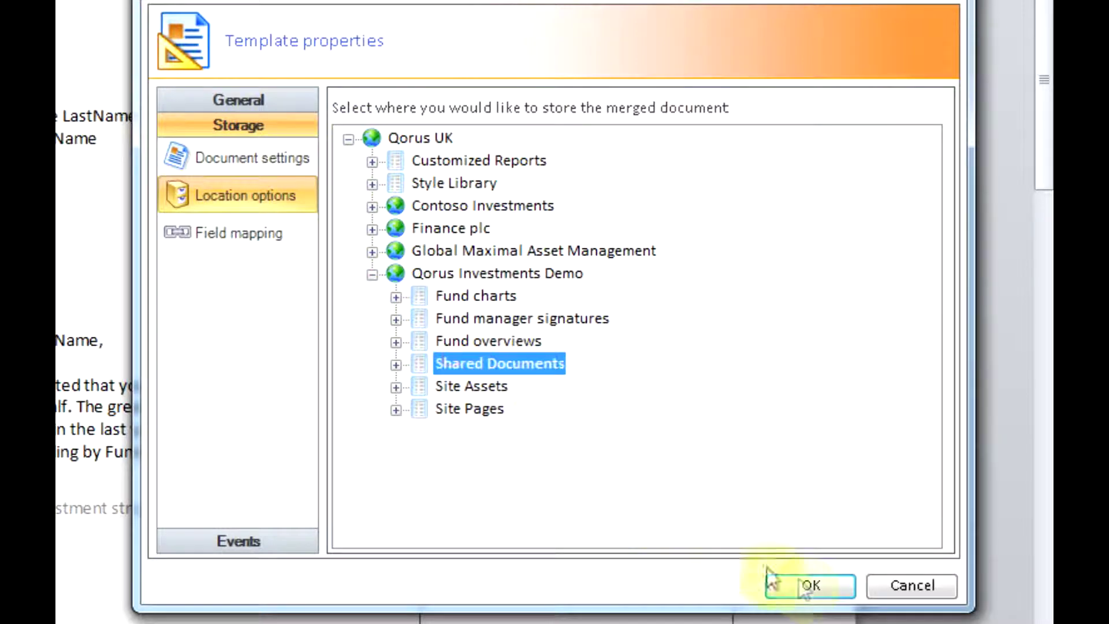
{"action": "left_click", "coordinate": [803, 584]}
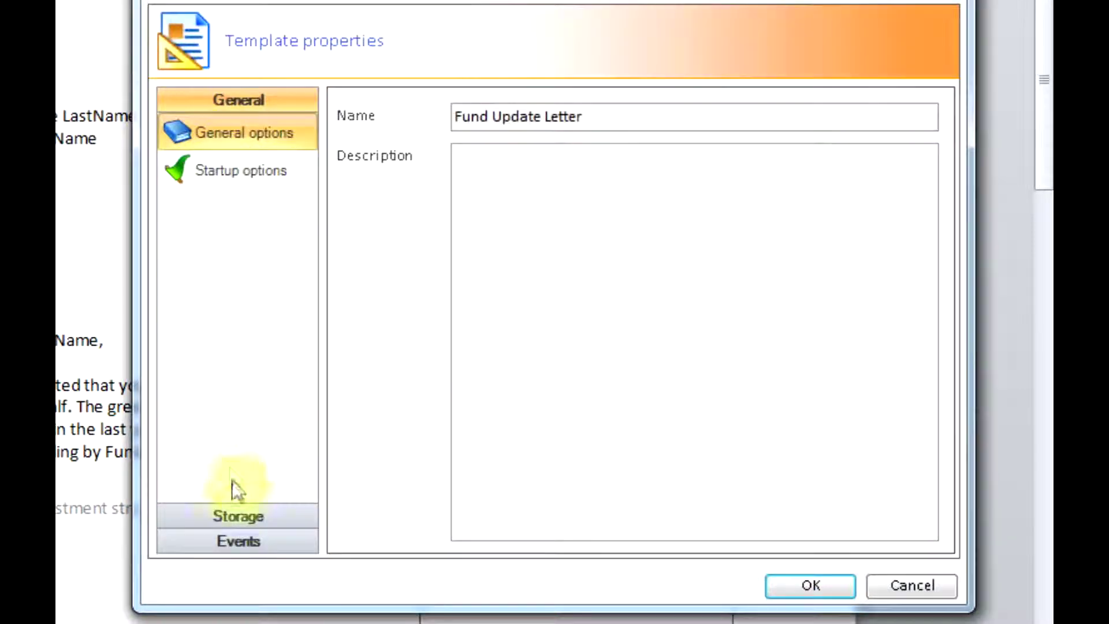
Review the template's storage settings and open its events settings.
{"action": "left_click", "coordinate": [237, 515]}
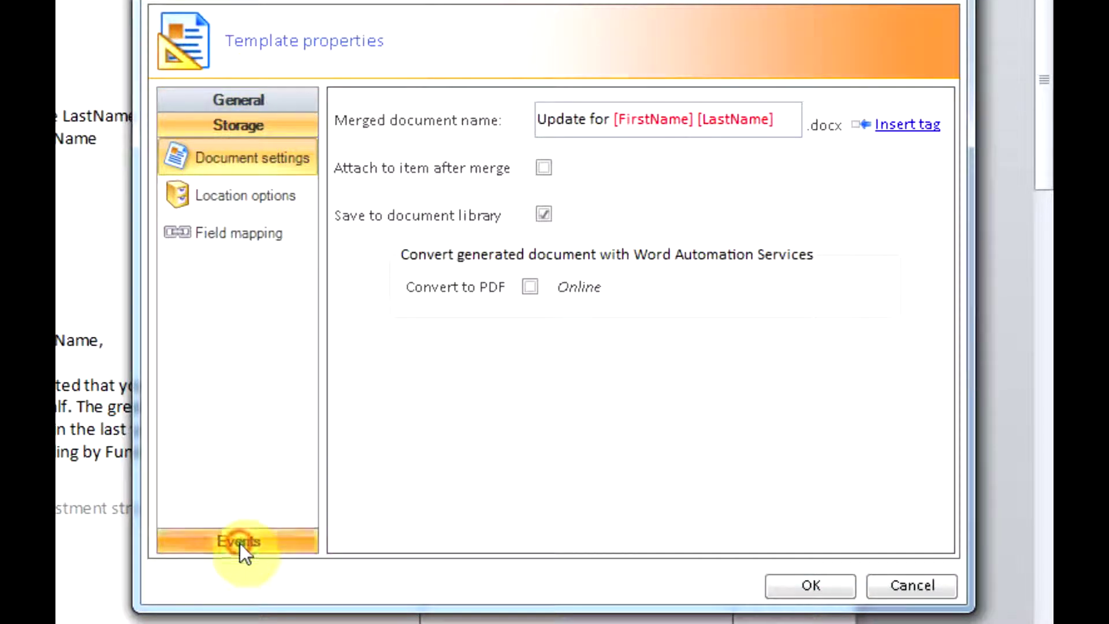
{"action": "left_click", "coordinate": [240, 543]}
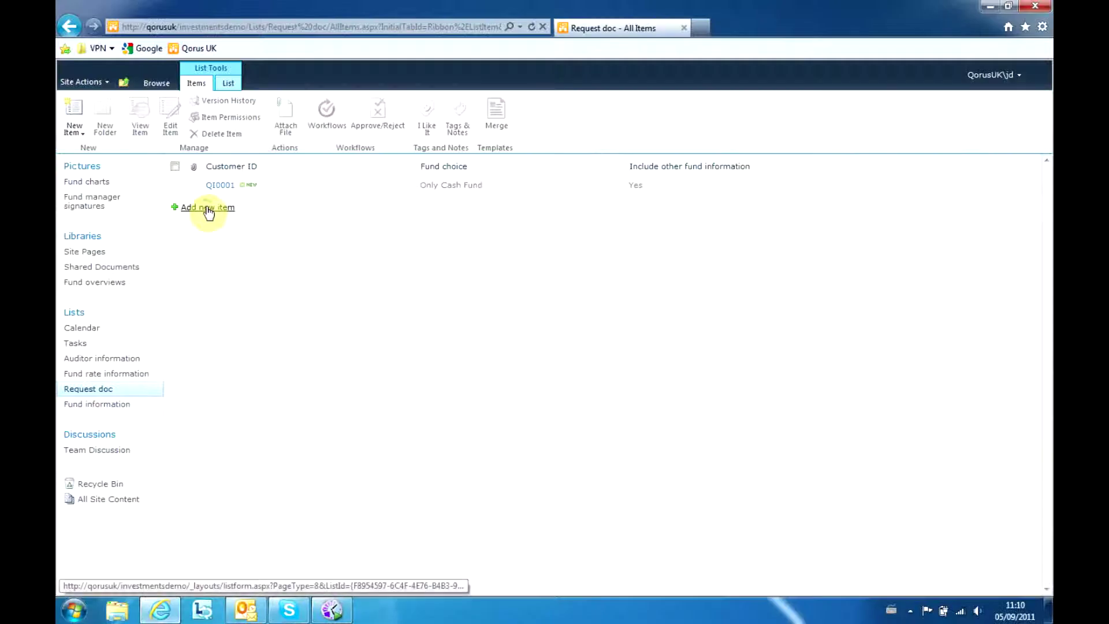
In the SharePoint Request doc list, add an item with the customer's ID and Only Cash Fund, without other fund information.
{"action": "left_click", "coordinate": [203, 210]}
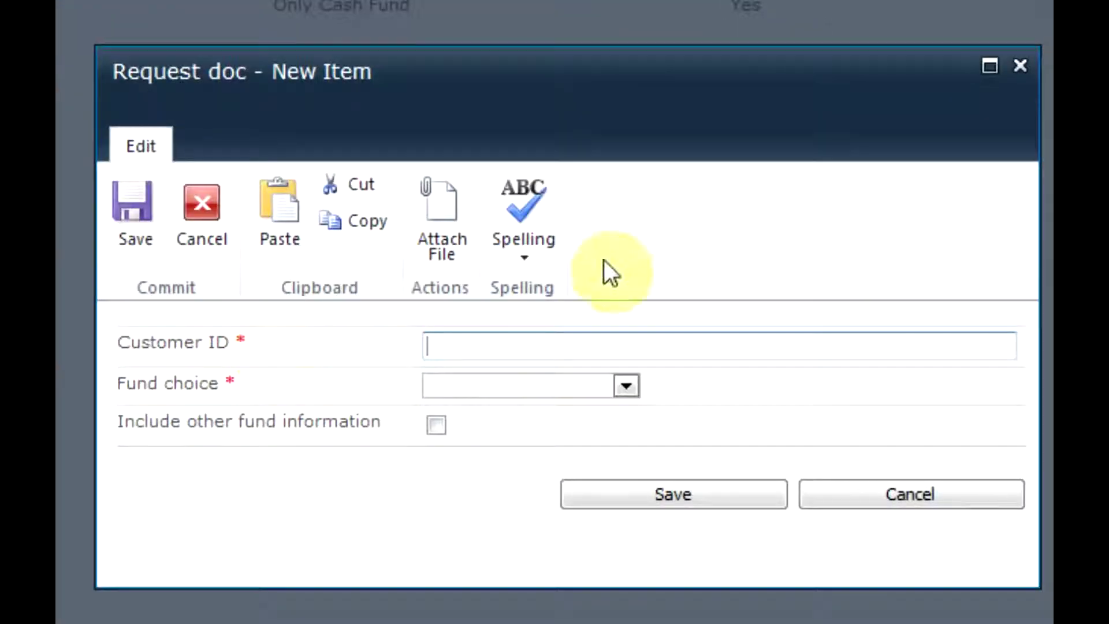
{"action": "type", "text": "QI0002"}
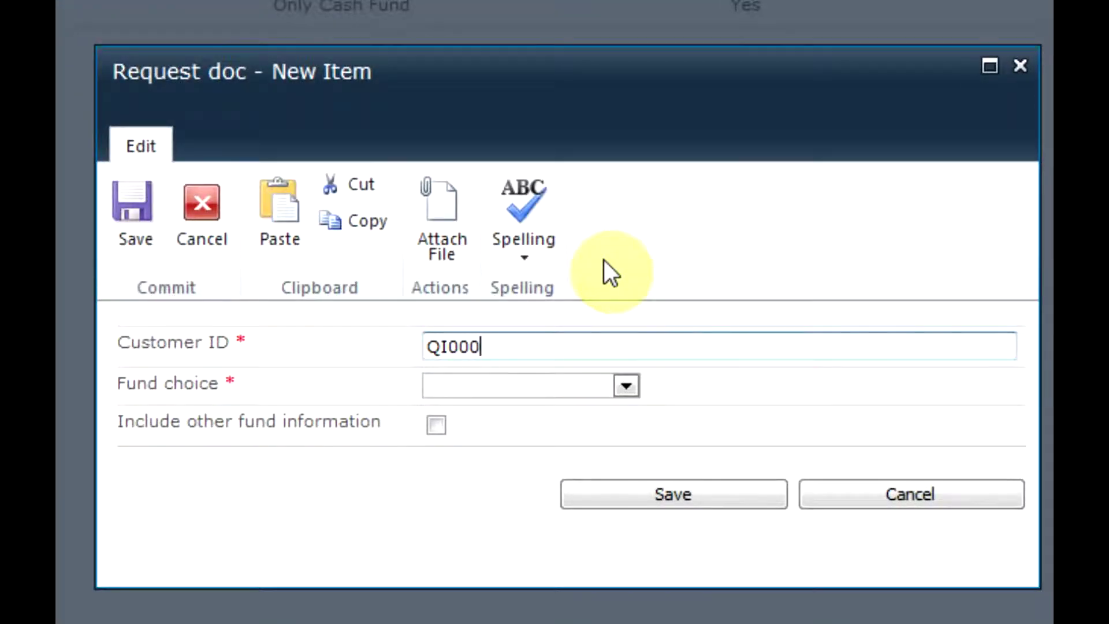
{"action": "left_click", "coordinate": [627, 385]}
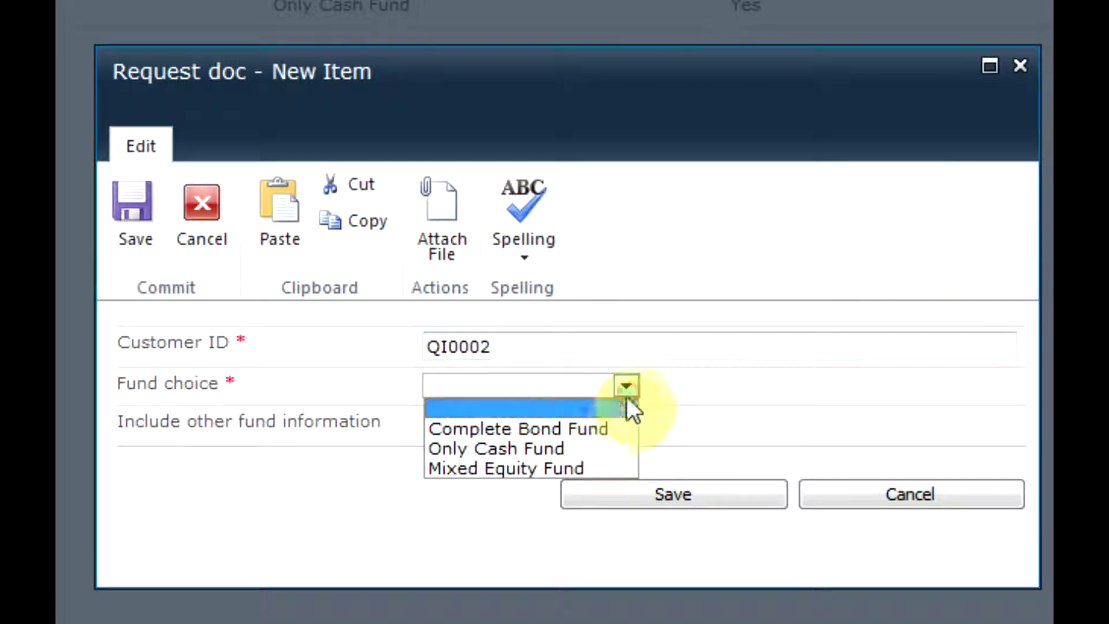
{"action": "left_click", "coordinate": [587, 447]}
{"action": "left_click", "coordinate": [708, 505]}
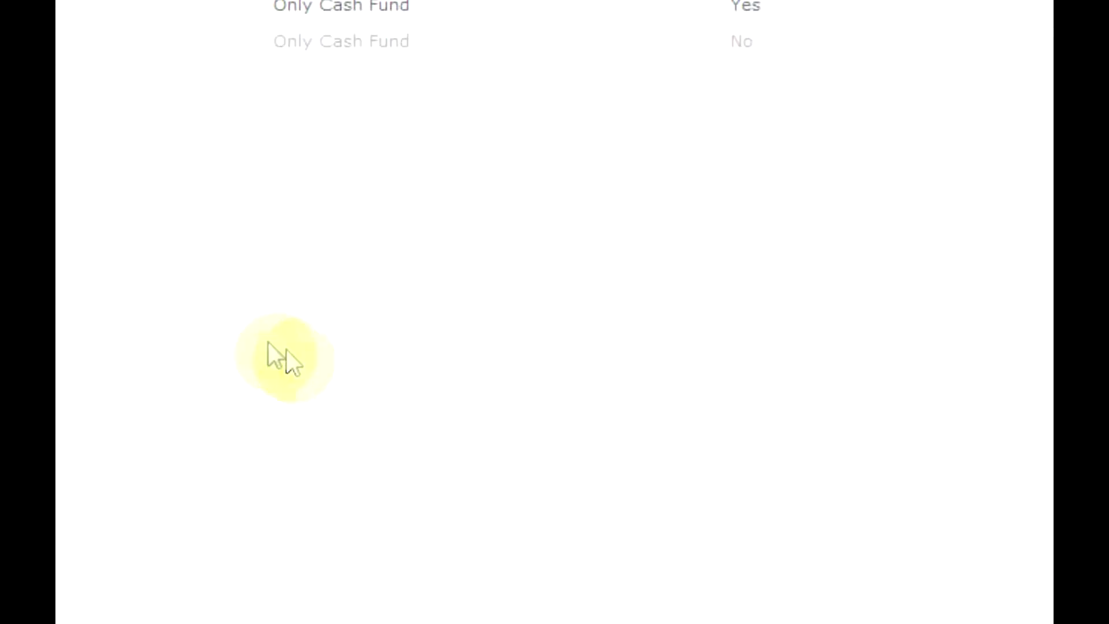
Add a Request doc item with the customer's ID and Complete Bond Fund, including other fund information.
{"action": "left_click", "coordinate": [58, 86]}
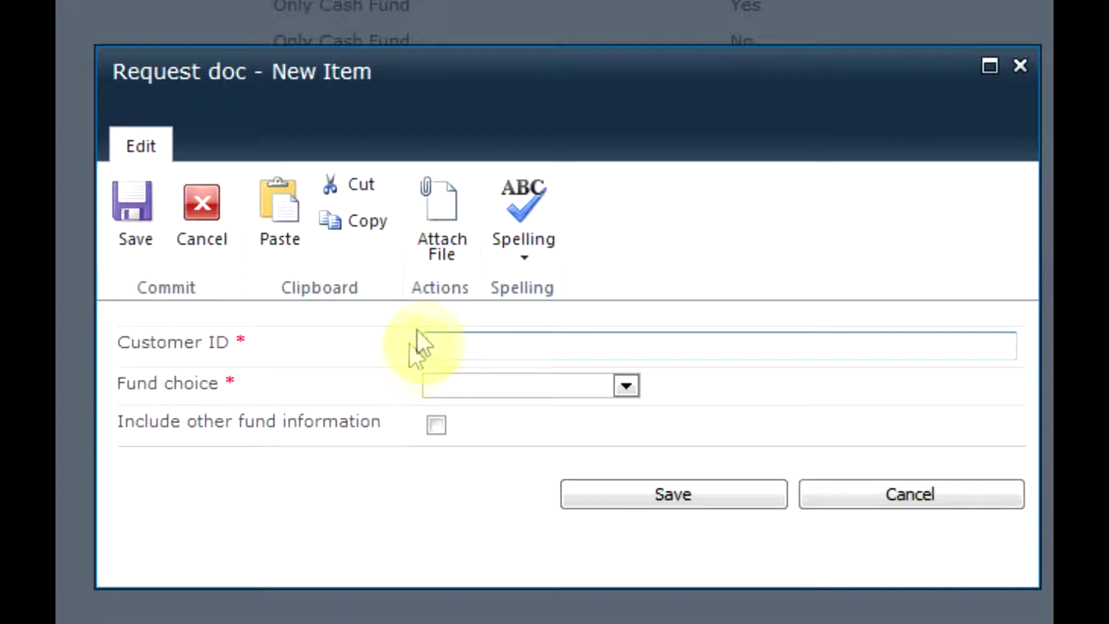
{"action": "type", "text": "QI0003"}
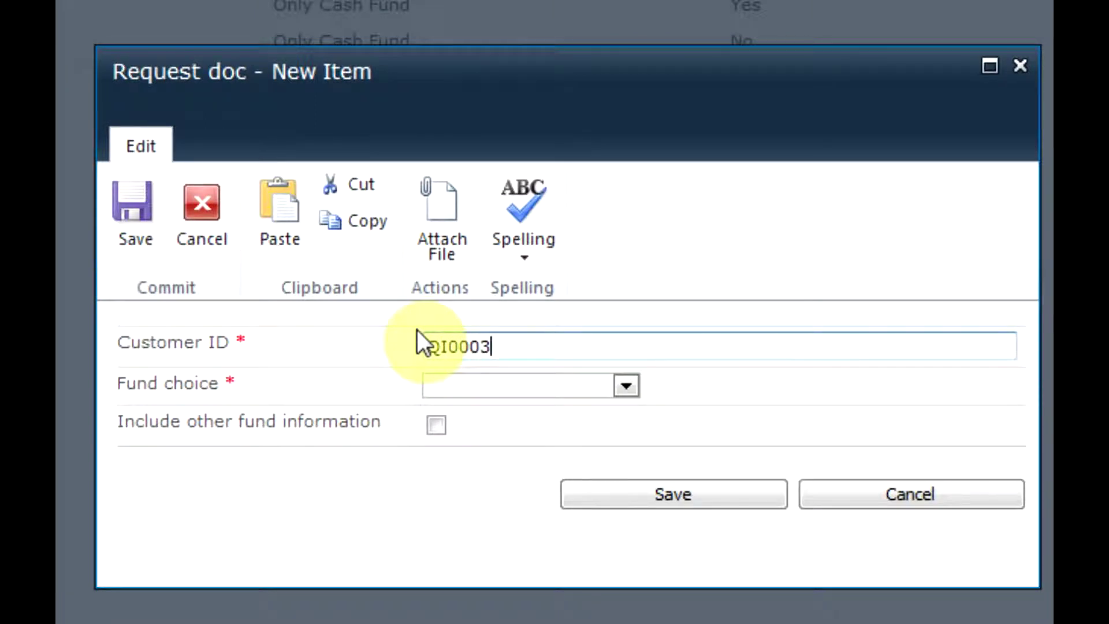
{"action": "left_click", "coordinate": [626, 386]}
{"action": "left_click", "coordinate": [587, 428]}
{"action": "left_click", "coordinate": [434, 426]}
{"action": "left_click", "coordinate": [629, 507]}
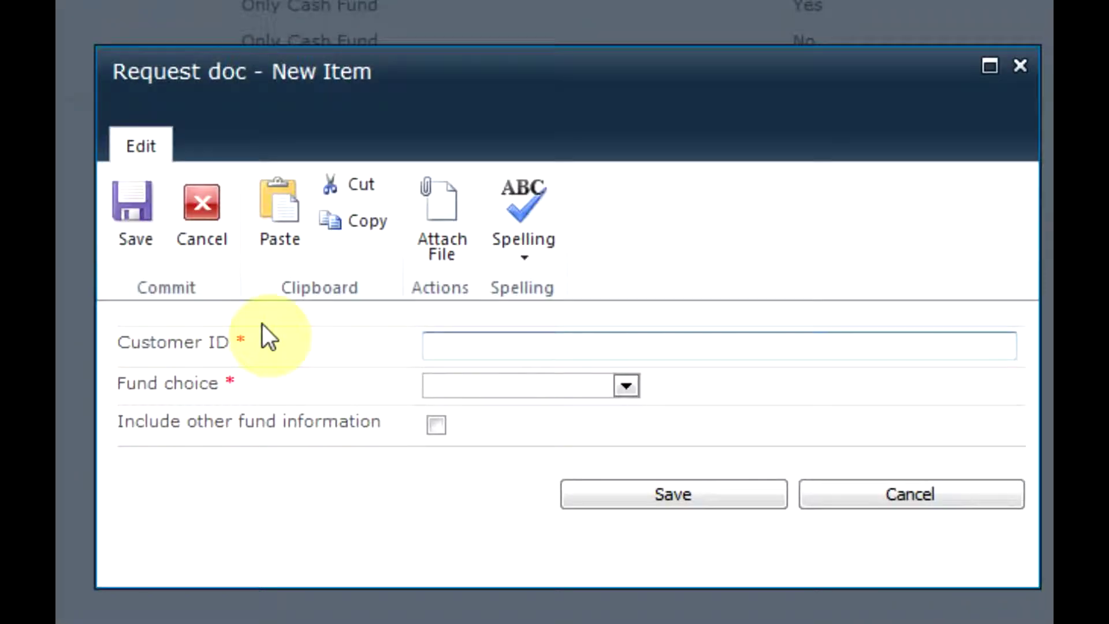
Add a Request doc item with the customer's ID and Mixed Equity Fund, without other fund information.
{"action": "type", "text": "QI0004"}
{"action": "left_click", "coordinate": [626, 385]}
{"action": "left_click", "coordinate": [602, 467]}
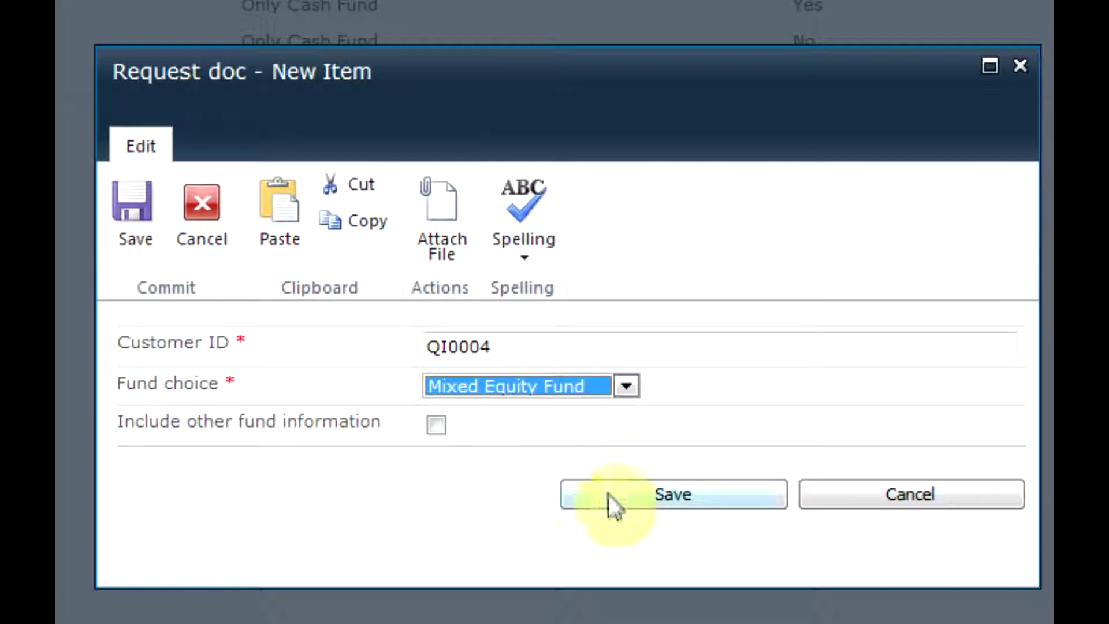
{"action": "left_click", "coordinate": [662, 504]}
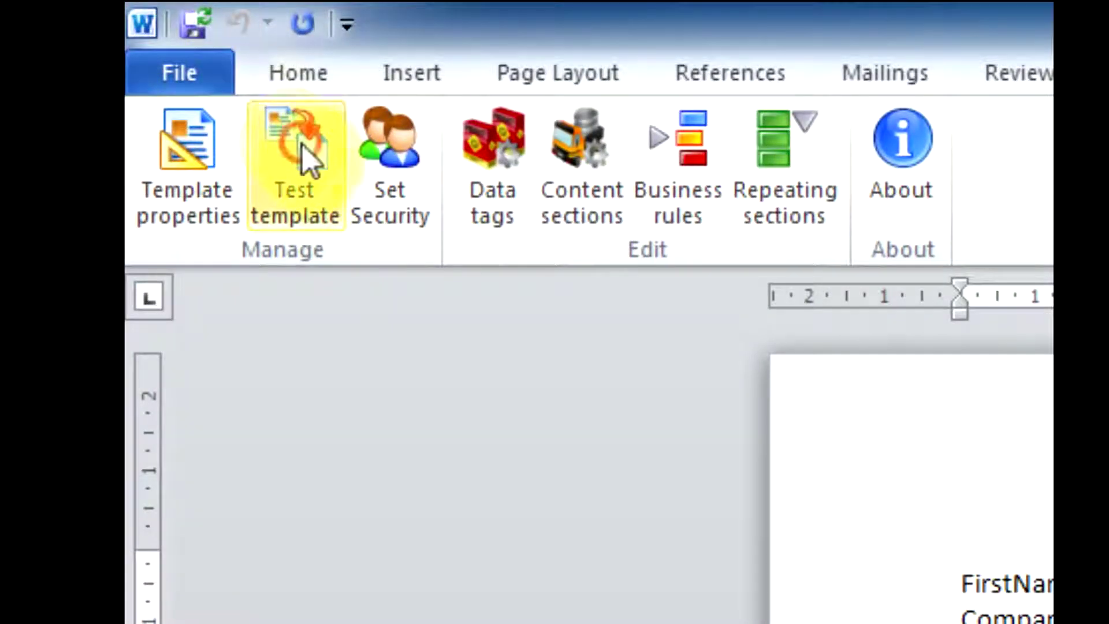
In Word, test the template with the Only Cash Fund item that includes other fund information.
{"action": "left_click", "coordinate": [309, 159]}
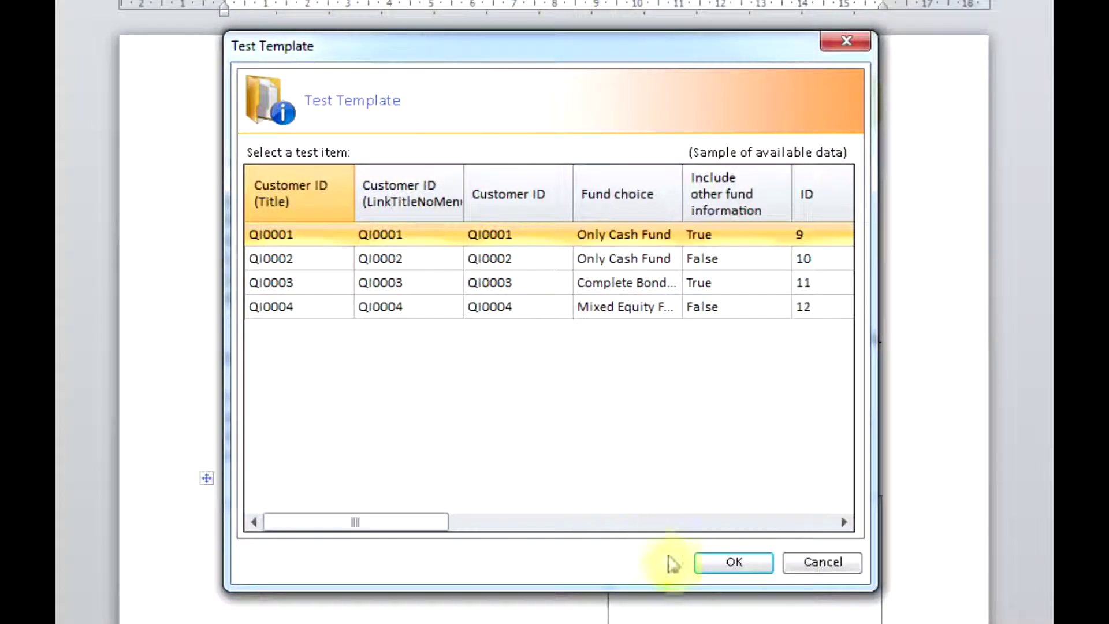
{"action": "left_click", "coordinate": [732, 561]}
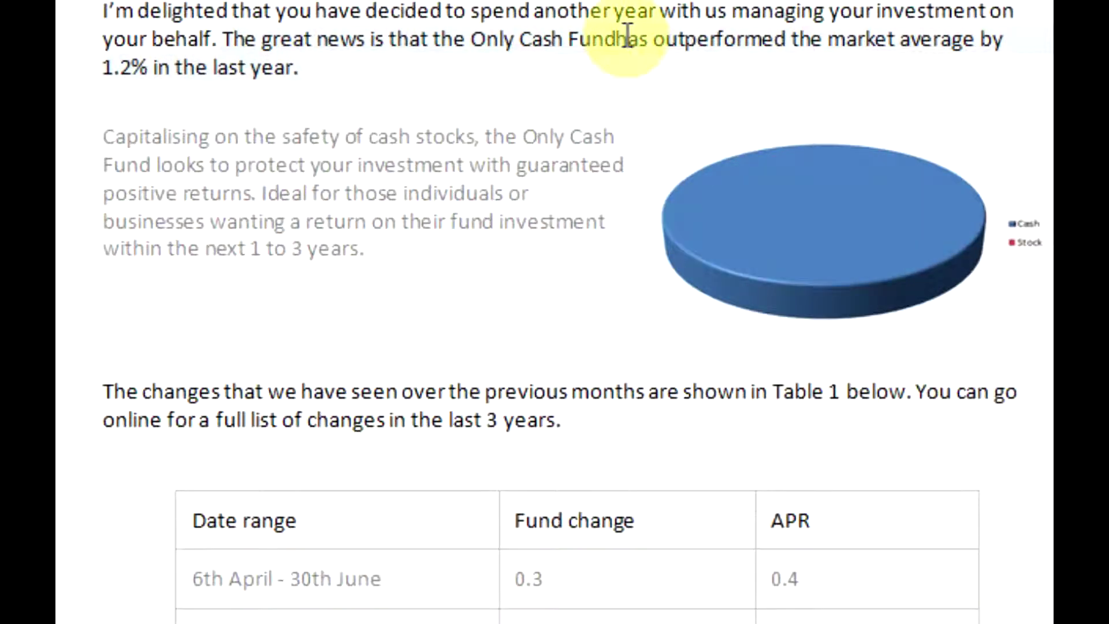
Insert a space after the Fund choice tag before "has outperformed" and before "falling by" in the opening paragraph's two business-rule sentences.
{"action": "left_click", "coordinate": [825, 280]}
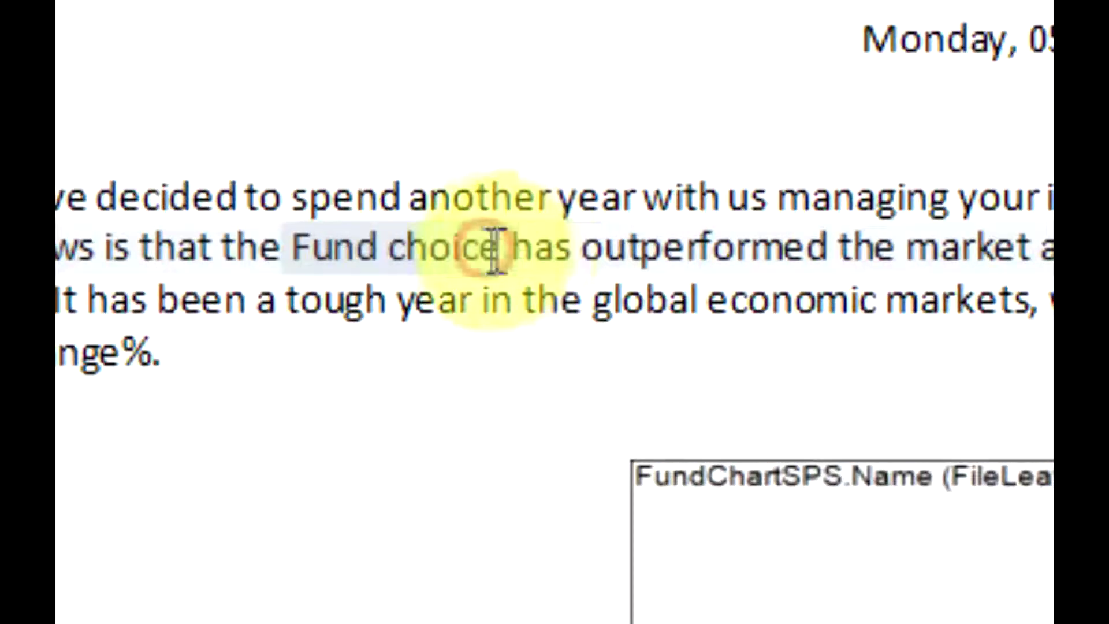
{"action": "left_click", "coordinate": [491, 249]}
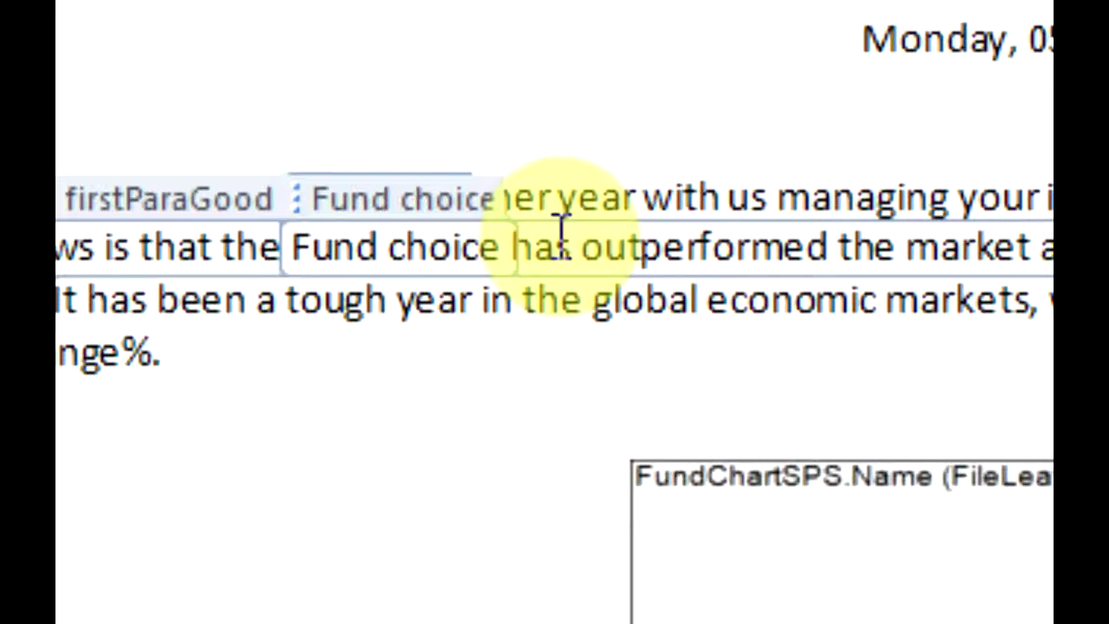
{"action": "key", "text": "BackSpace"}
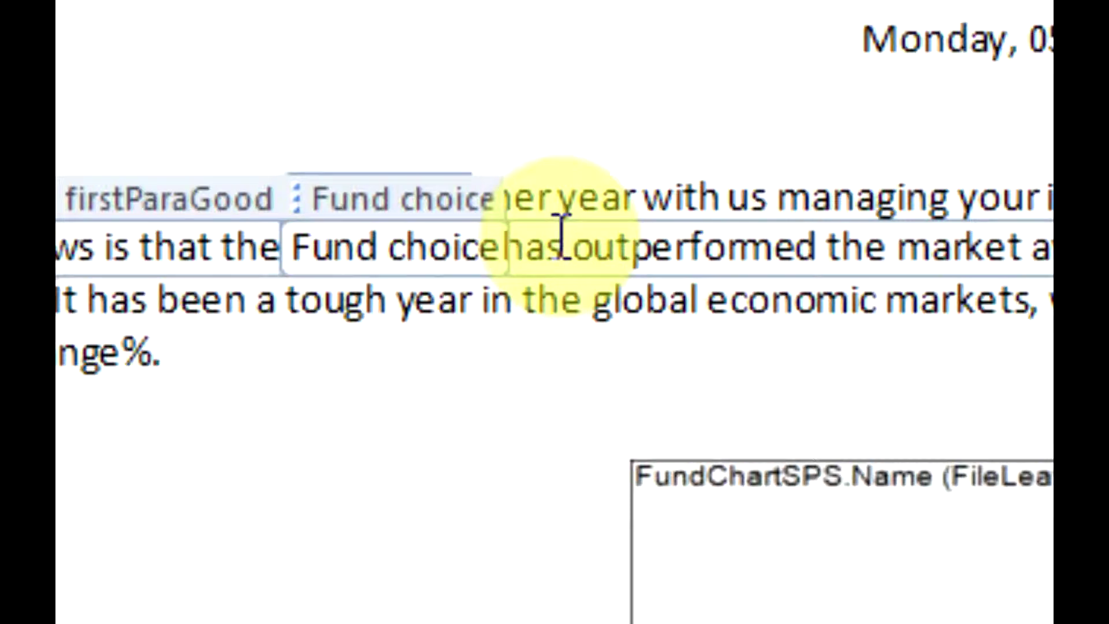
{"action": "key", "text": "Right"}
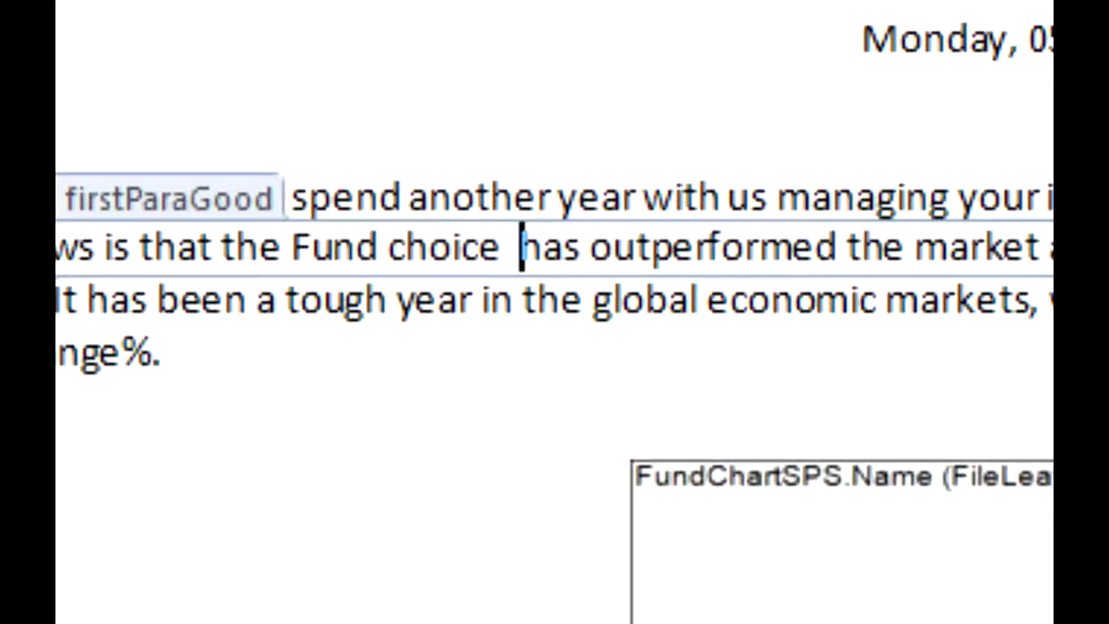
{"action": "left_click", "coordinate": [430, 253]}
{"action": "left_click", "coordinate": [510, 257]}
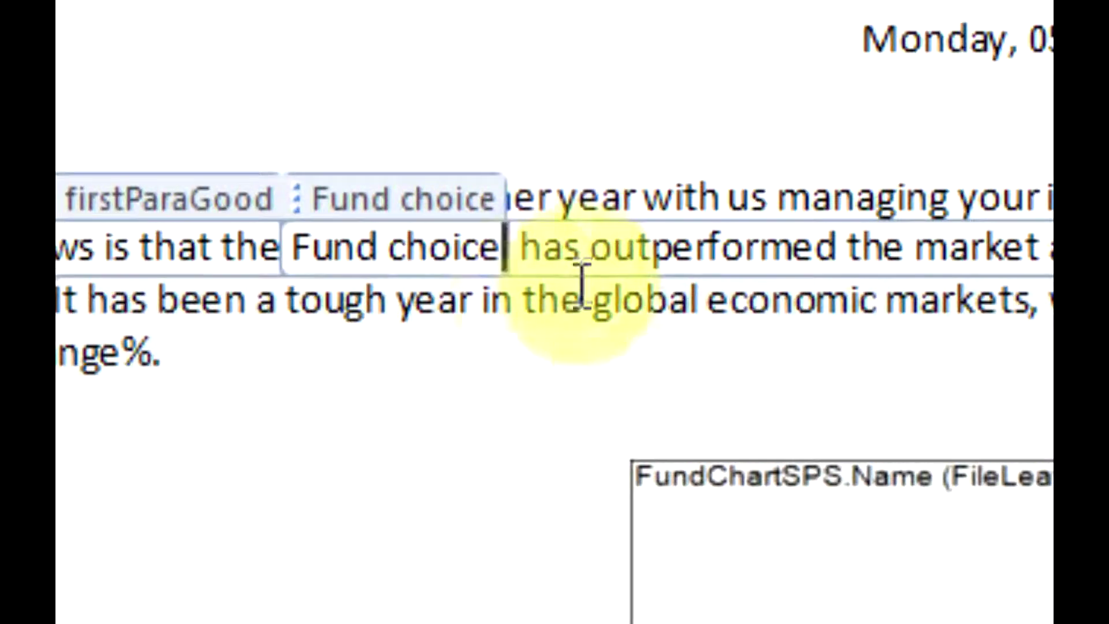
{"action": "left_click", "coordinate": [501, 300]}
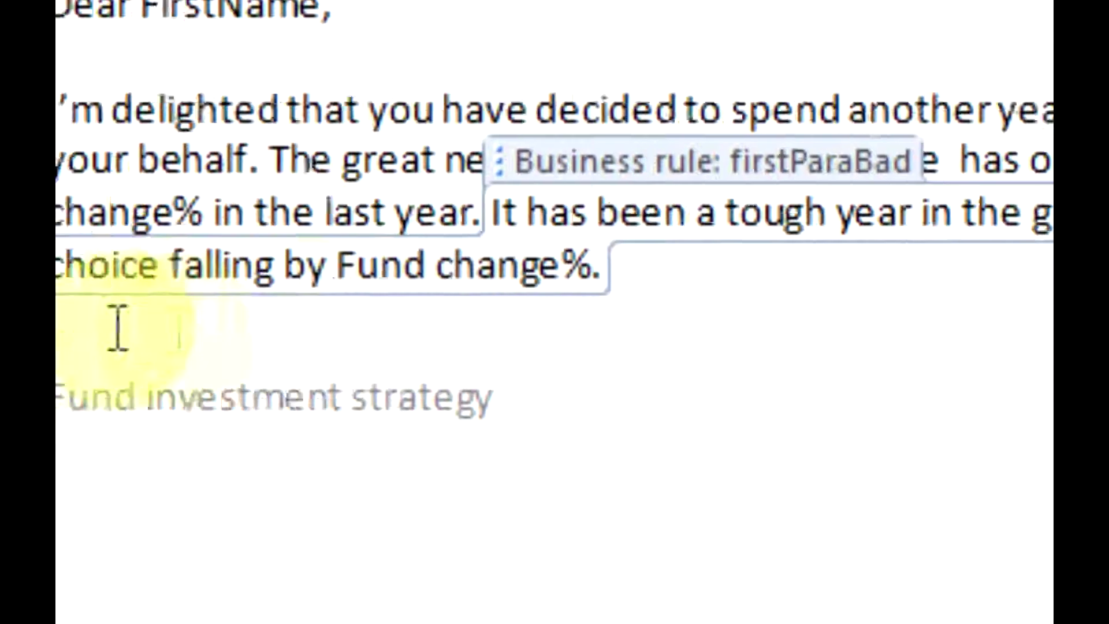
{"action": "left_click", "coordinate": [257, 234]}
{"action": "left_click", "coordinate": [351, 231]}
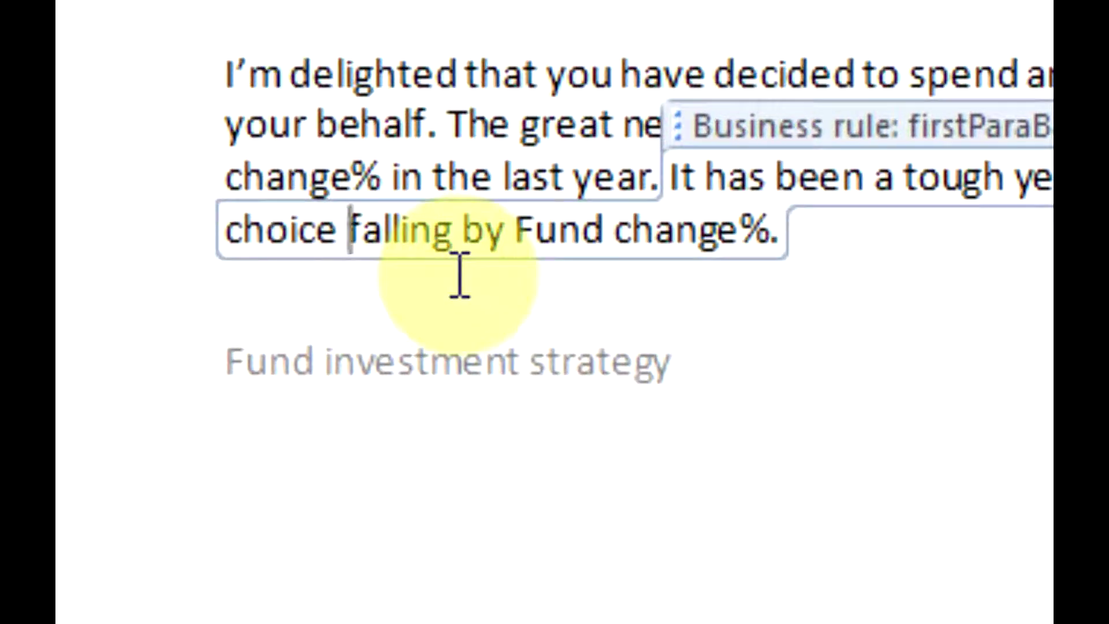
{"action": "left_click", "coordinate": [273, 234]}
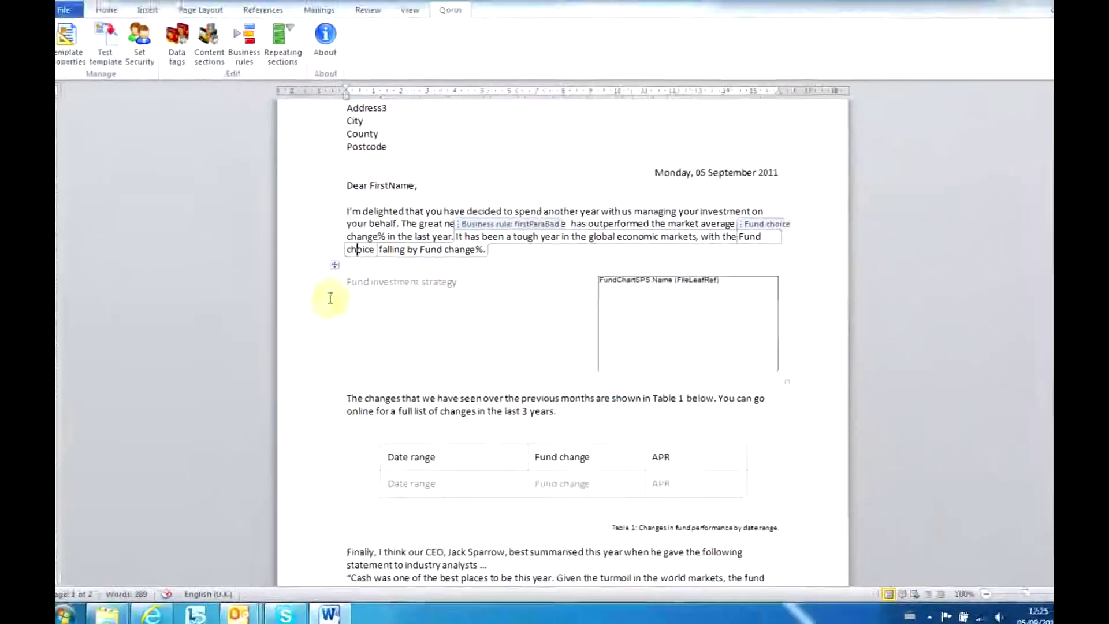
Set the font colour of the layout table row holding the fund investment strategy and fund chart to Automatic.
{"action": "left_click", "coordinate": [305, 280]}
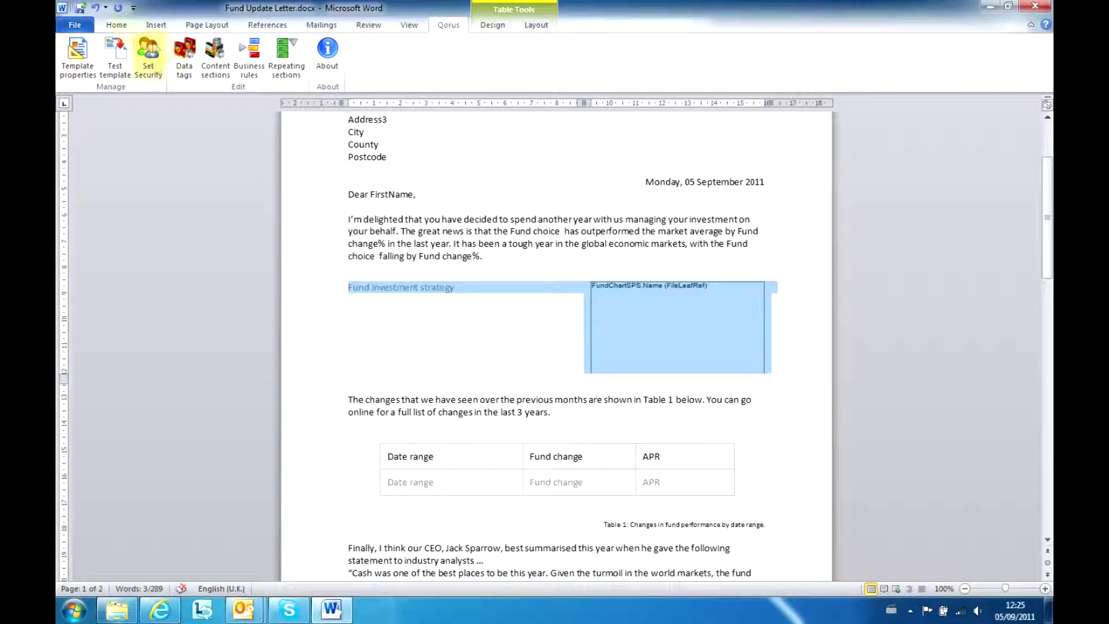
{"action": "left_click", "coordinate": [110, 11]}
{"action": "left_click", "coordinate": [341, 68]}
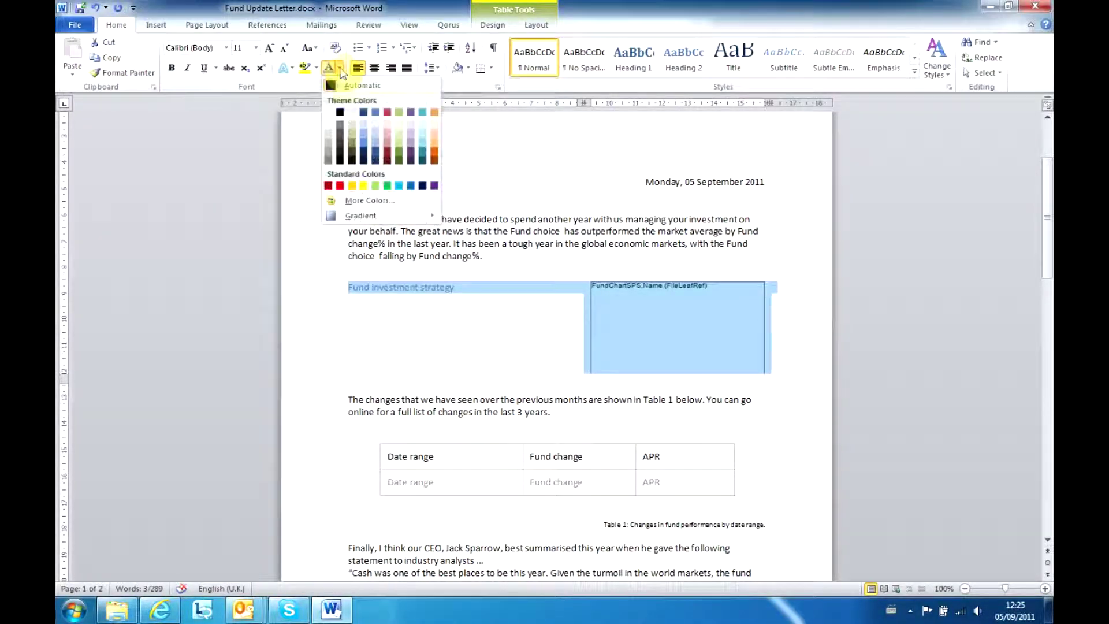
{"action": "left_click", "coordinate": [344, 86]}
Shrink the fund chart placeholder to about 6 cm wide and delete the blank line below its layout table.
{"action": "left_click", "coordinate": [638, 318]}
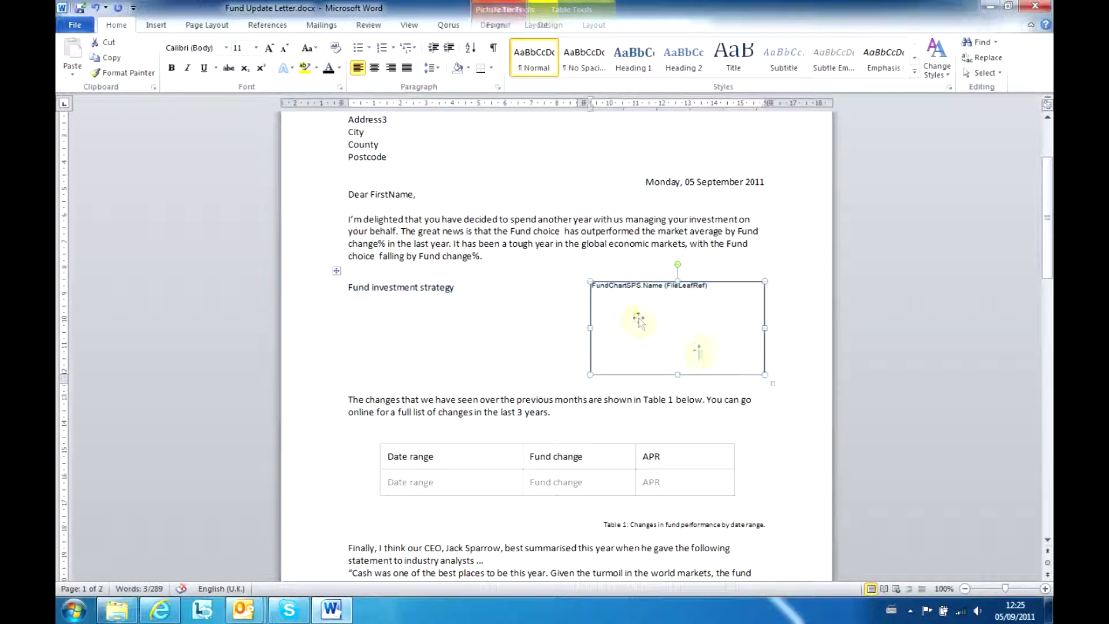
{"action": "left_click_drag", "start_coordinate": [764, 374], "coordinate": [750, 339]}
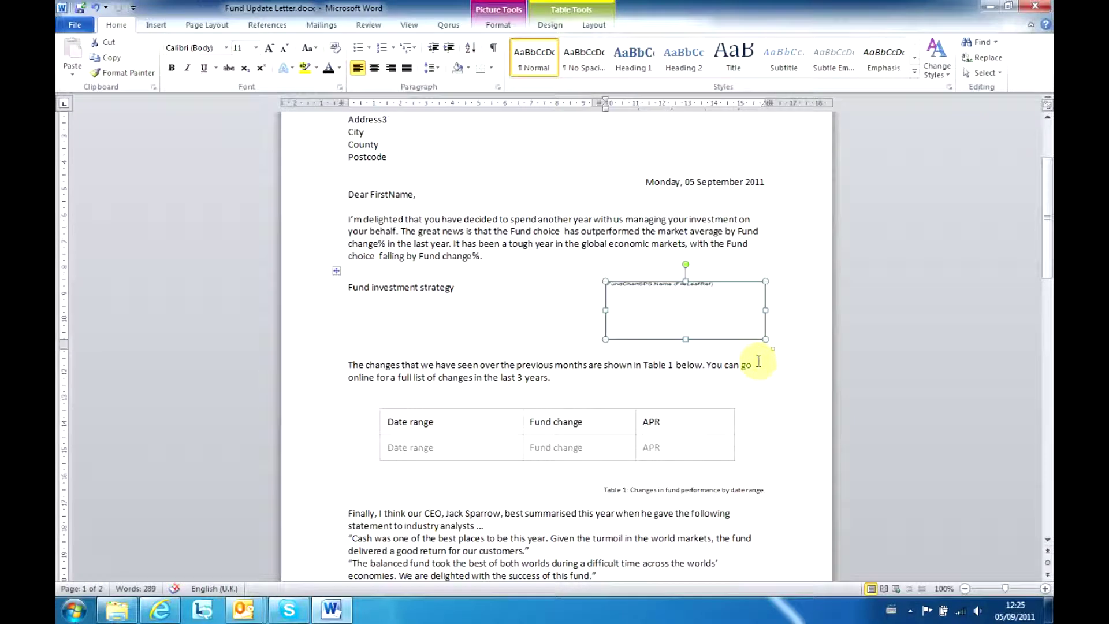
{"action": "left_click_drag", "start_coordinate": [762, 336], "coordinate": [760, 335]}
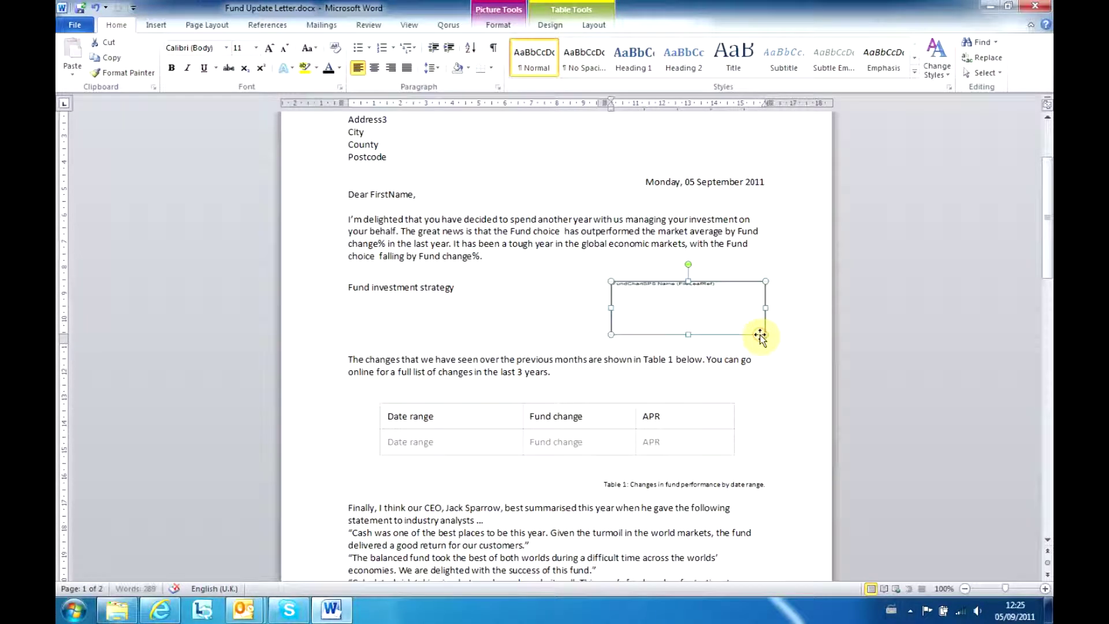
{"action": "left_click", "coordinate": [358, 350]}
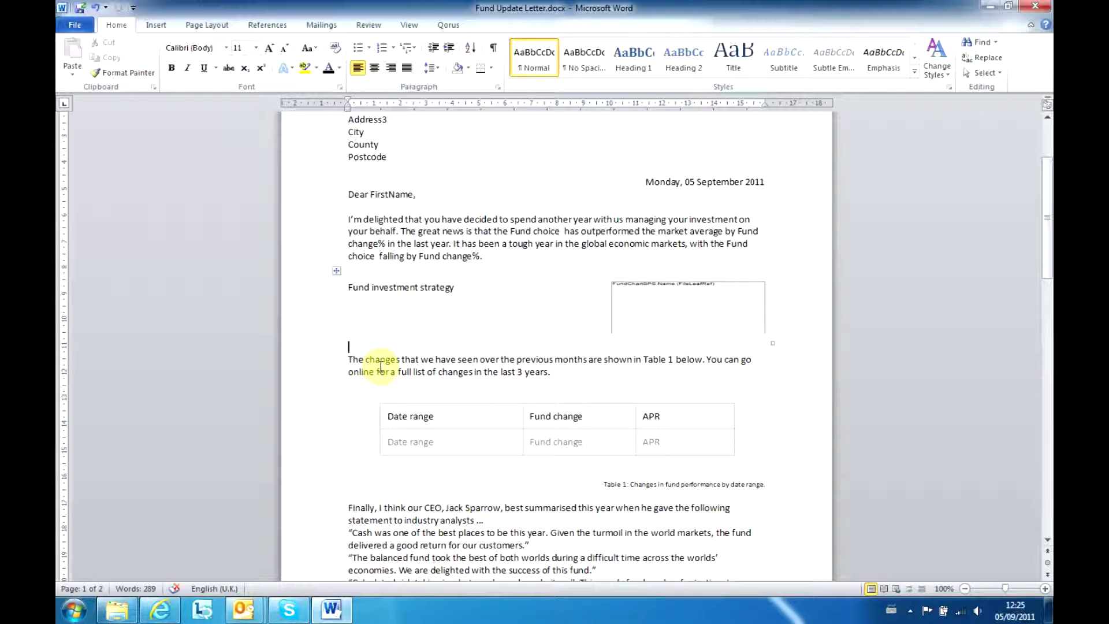
{"action": "key", "text": "Delete"}
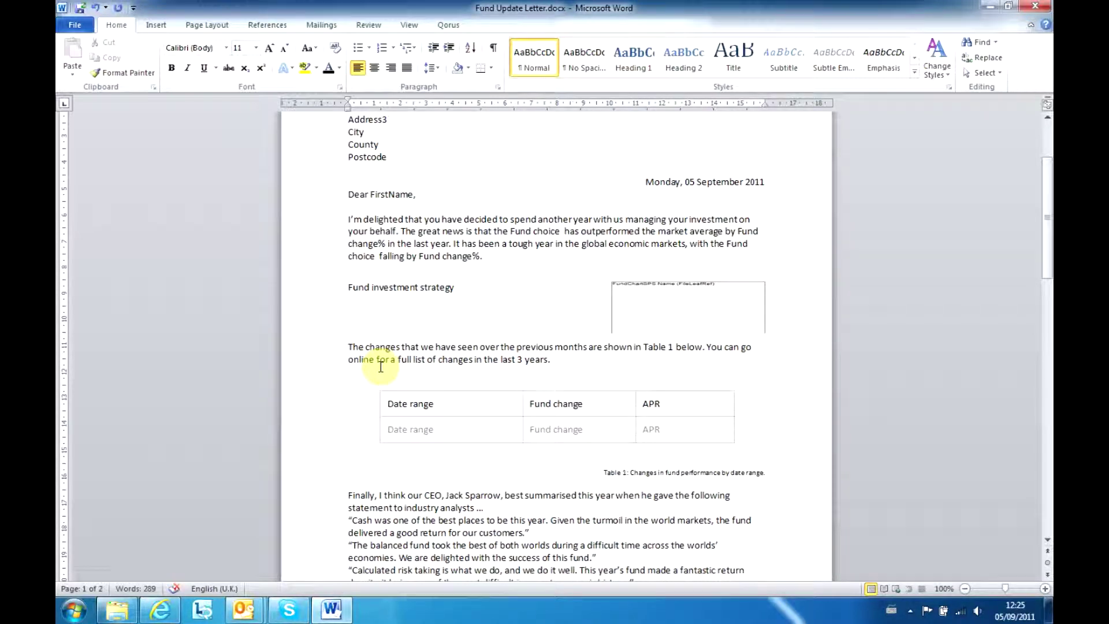
Append a % sign after the Fund change and APR tags in the data row of the fund rate table.
{"action": "left_click", "coordinate": [594, 431]}
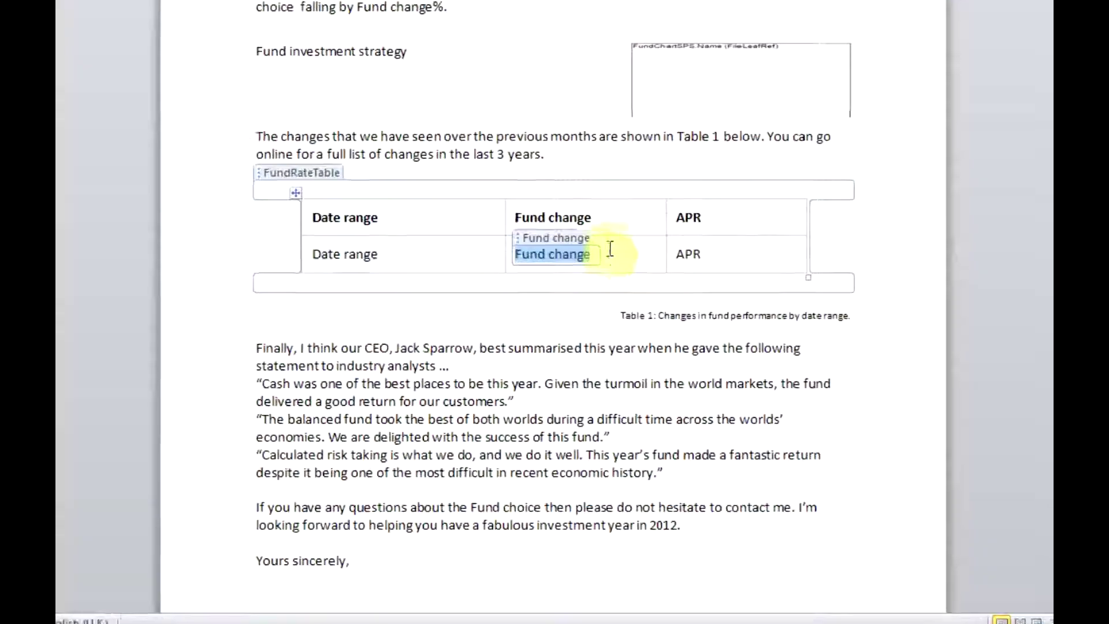
{"action": "left_click", "coordinate": [615, 234]}
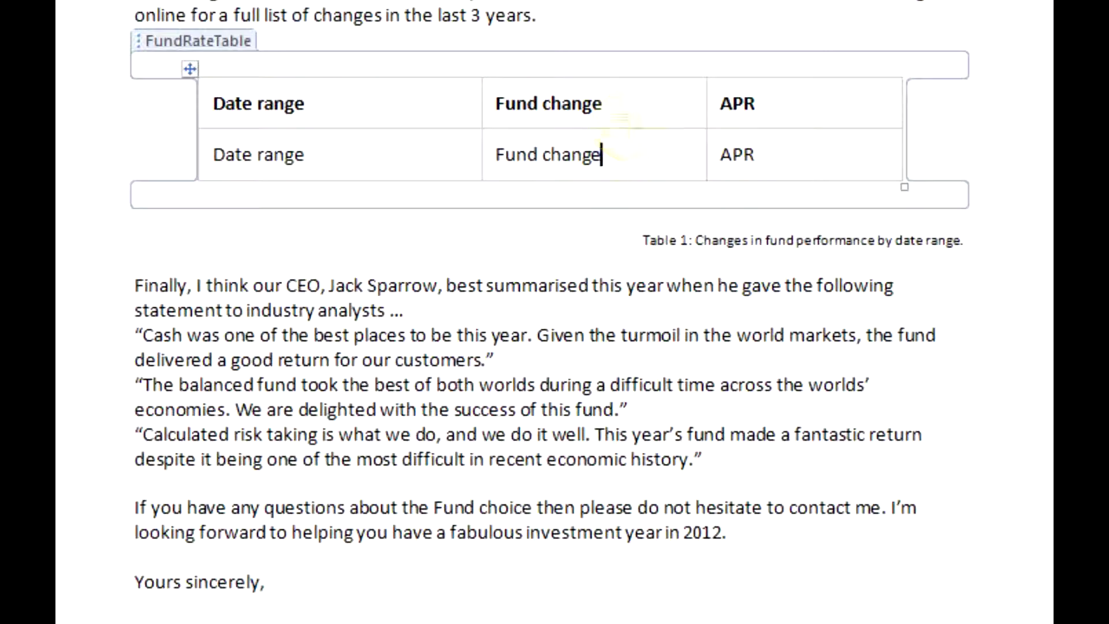
{"action": "left_click", "coordinate": [781, 148]}
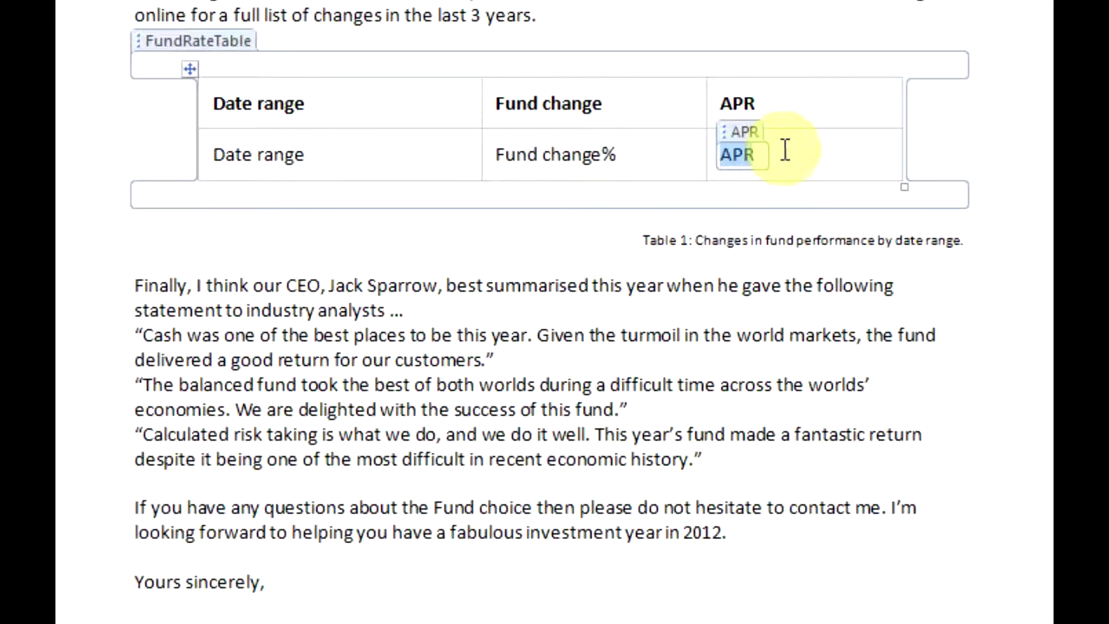
{"action": "left_click", "coordinate": [812, 137]}
{"action": "type", "text": "%"}
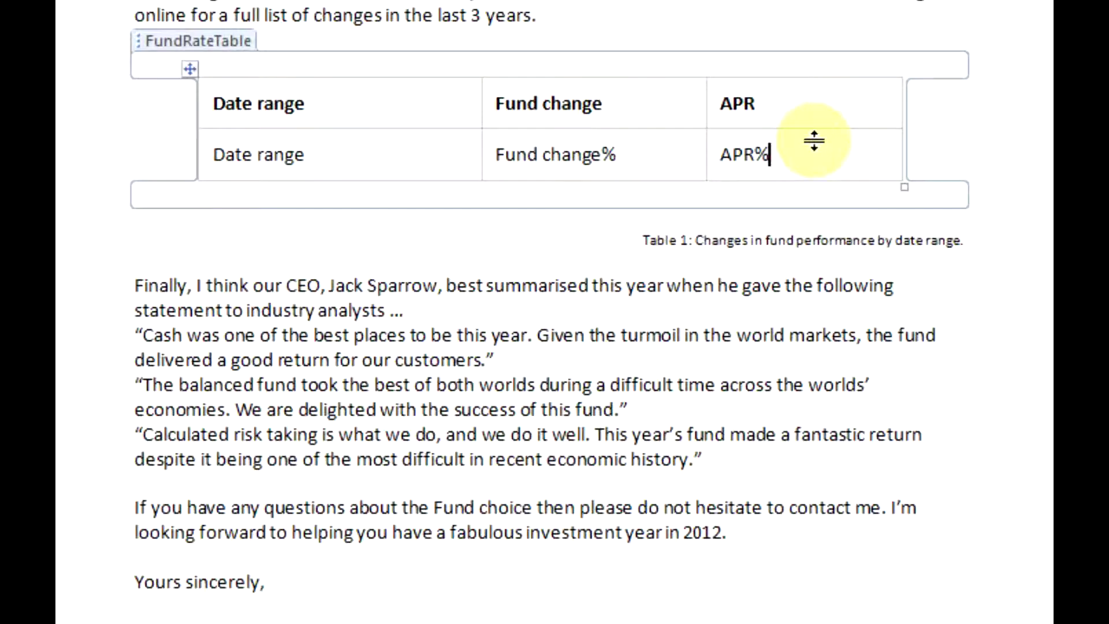
Shrink the fund signature placeholder to about 4.4 cm wide and reduce the text size of the two manager lines beneath it.
{"action": "scroll", "coordinate": [821, 142], "scroll_direction": "down", "scroll_amount": 3}
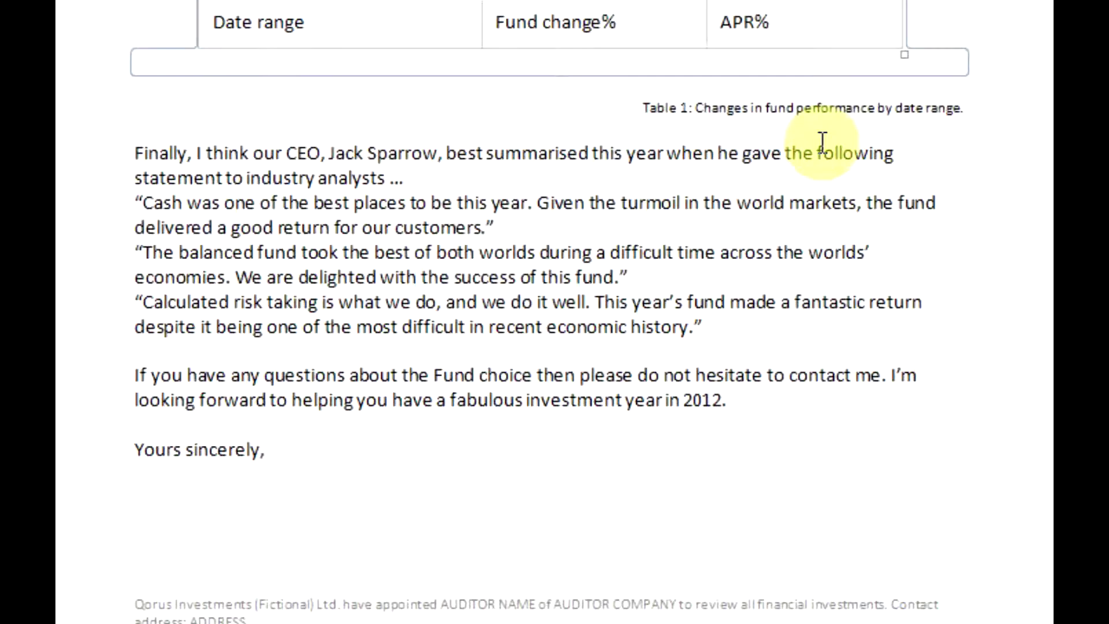
{"action": "scroll", "coordinate": [823, 141], "scroll_direction": "down", "scroll_amount": 4}
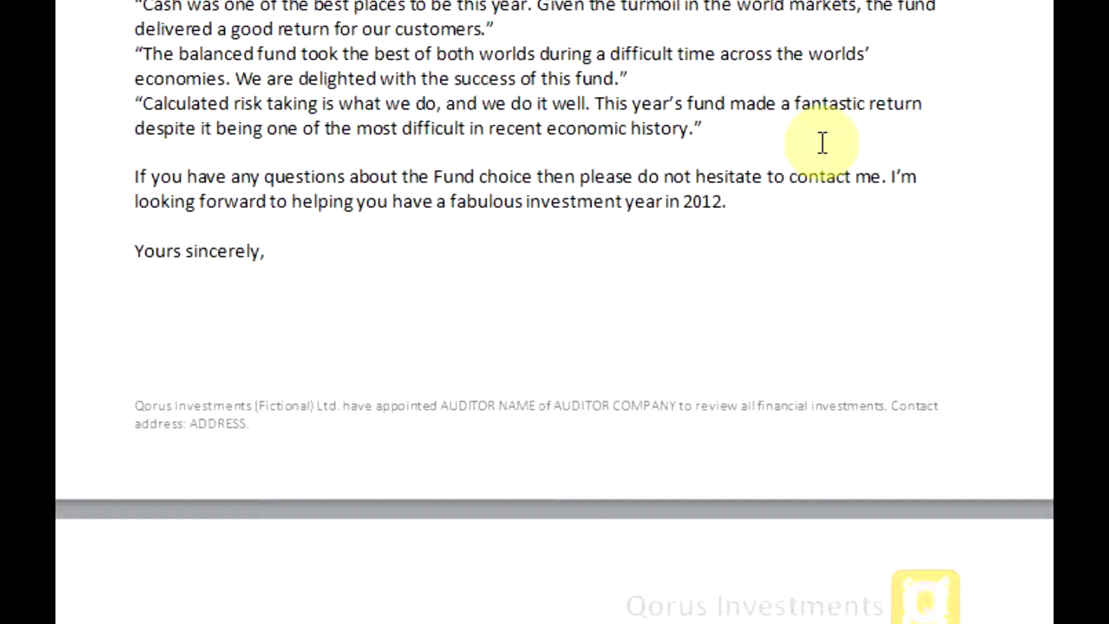
{"action": "scroll", "coordinate": [823, 142], "scroll_direction": "down", "scroll_amount": 12}
{"action": "left_click", "coordinate": [649, 219]}
{"action": "mouse_move", "coordinate": [686, 345]}
{"action": "left_mouse_down"}
{"action": "mouse_move", "coordinate": [669, 324]}
{"action": "mouse_move", "coordinate": [434, 199]}
{"action": "mouse_move", "coordinate": [365, 175]}
{"action": "left_mouse_up"}
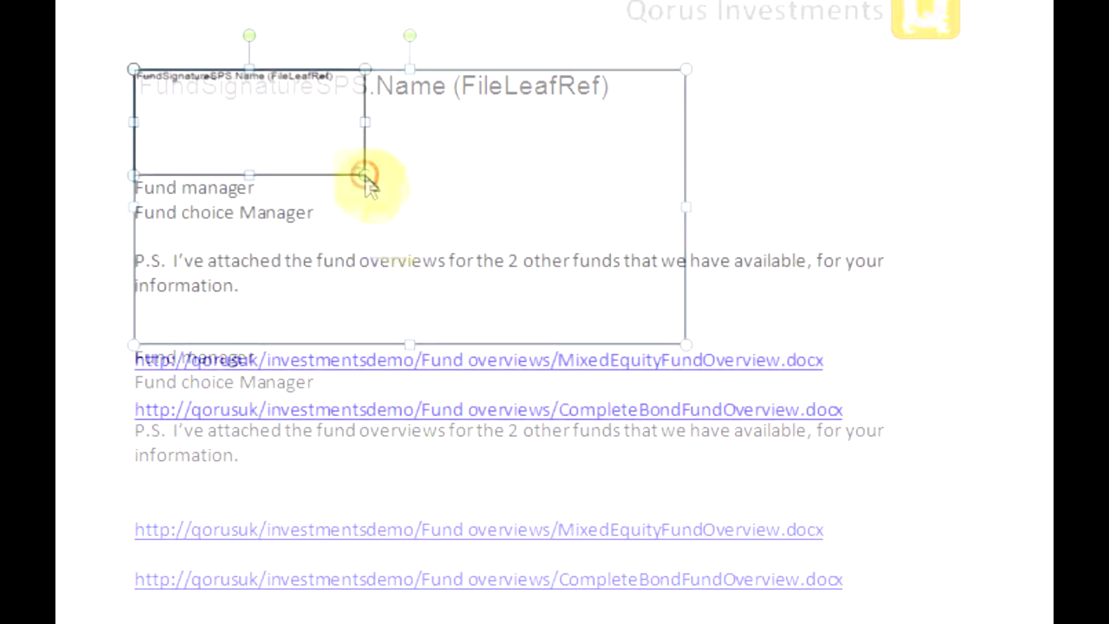
{"action": "left_click_drag", "start_coordinate": [81, 190], "coordinate": [82, 215]}
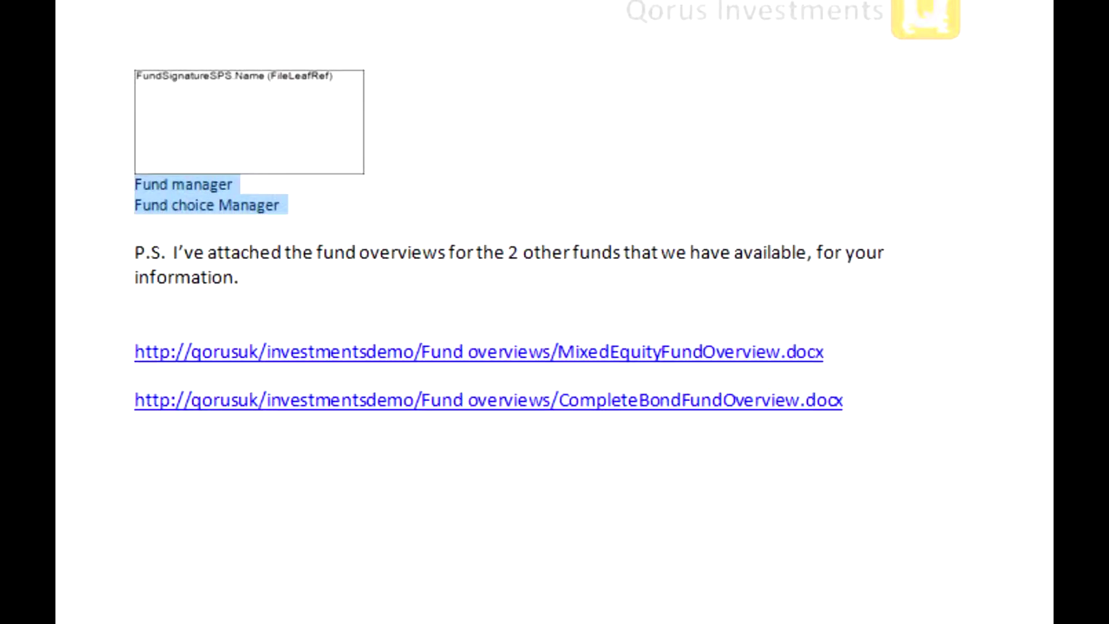
Remove the extra blank line above the MixedEquityFundOverview link and select the CompleteBondFundOverview link line.
{"action": "left_click", "coordinate": [319, 318]}
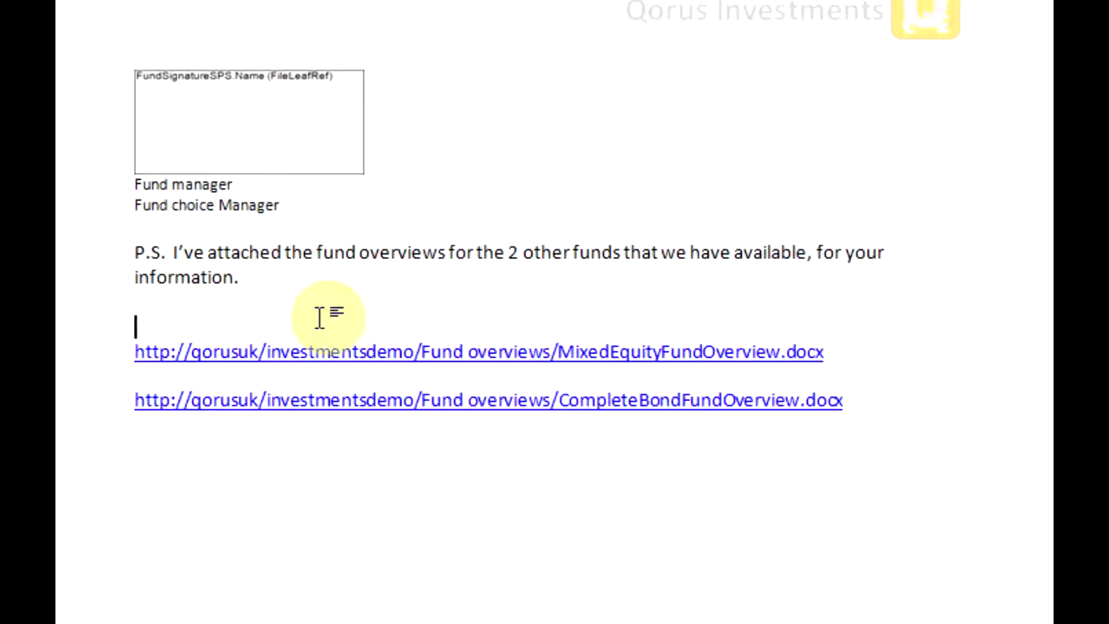
{"action": "key", "text": "Delete"}
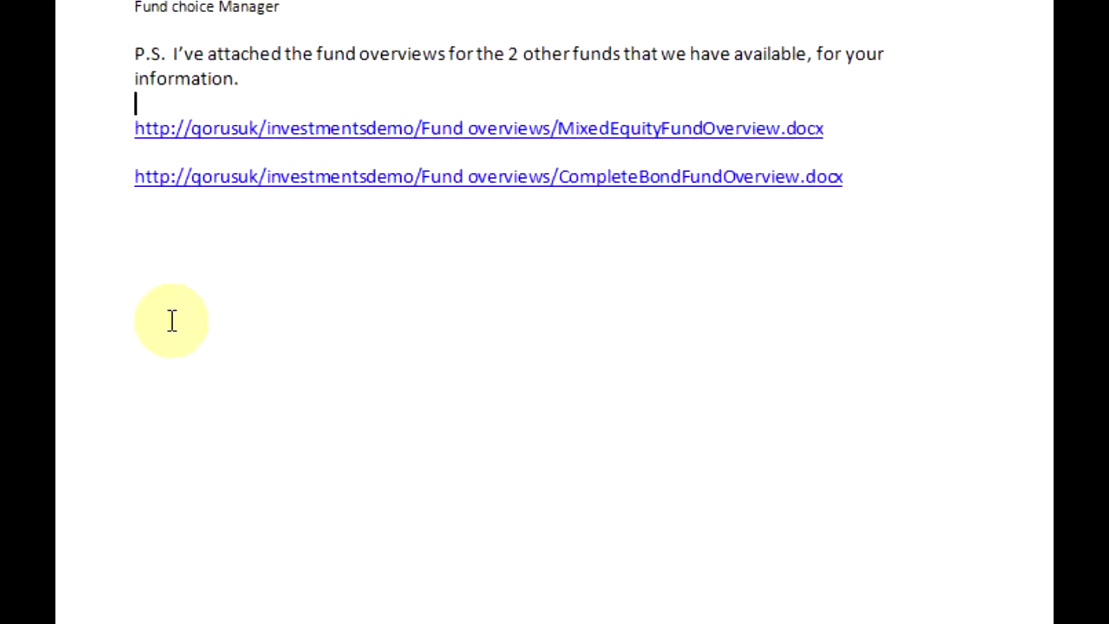
{"action": "left_click", "coordinate": [211, 406]}
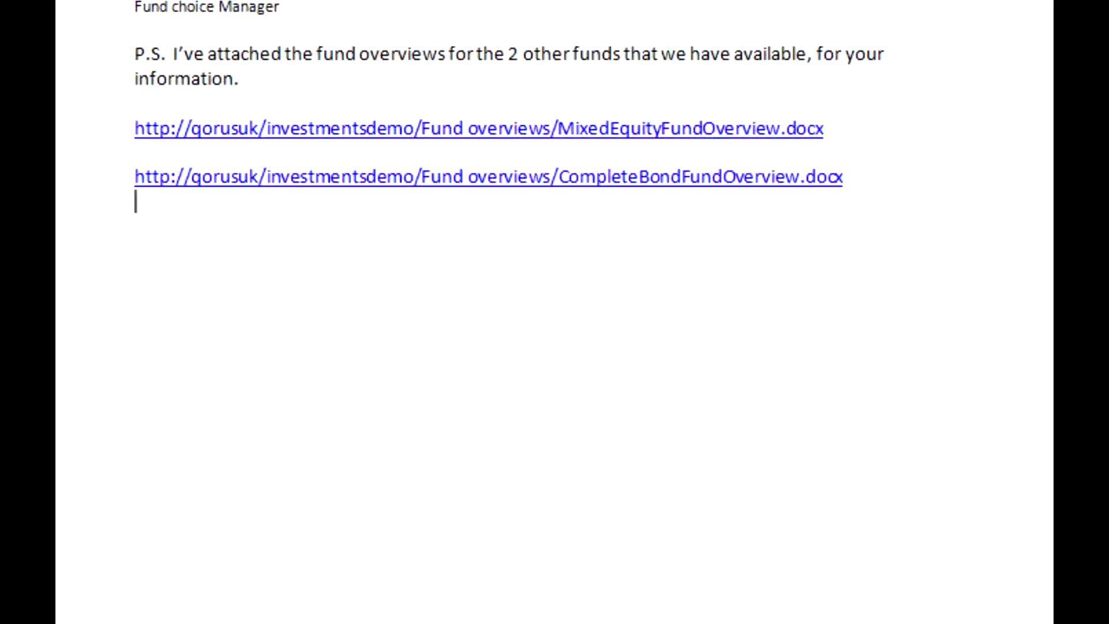
{"action": "key", "text": "shift+Up"}
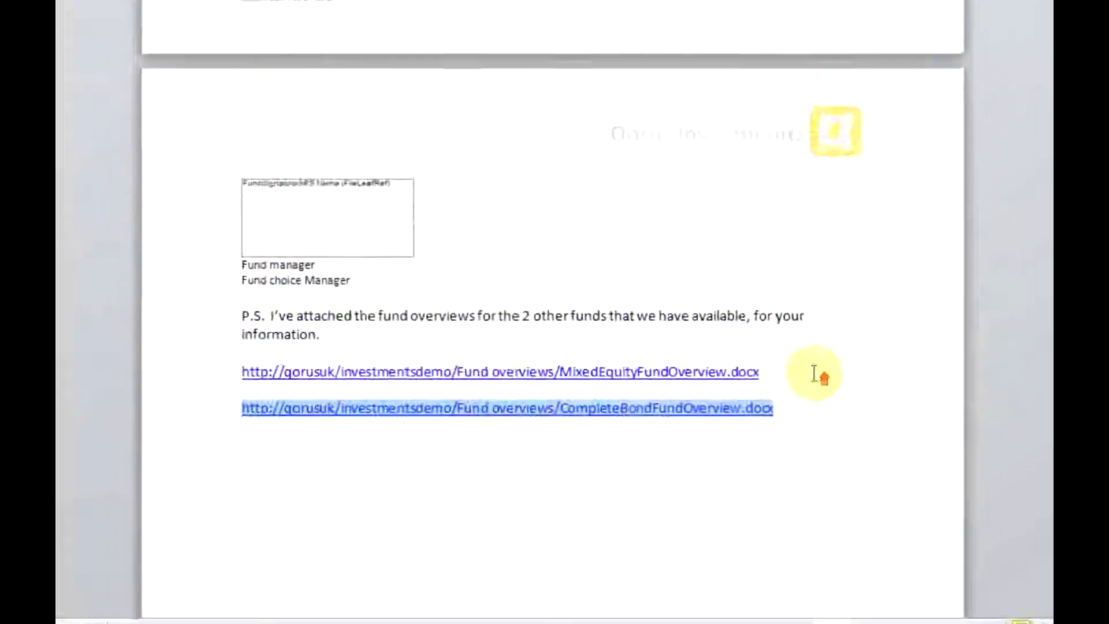
Retest the template with the Only Cash Fund item that includes other fund information, review the generated letter and close it.
{"action": "scroll", "coordinate": [832, 242], "scroll_direction": "up", "scroll_amount": 5}
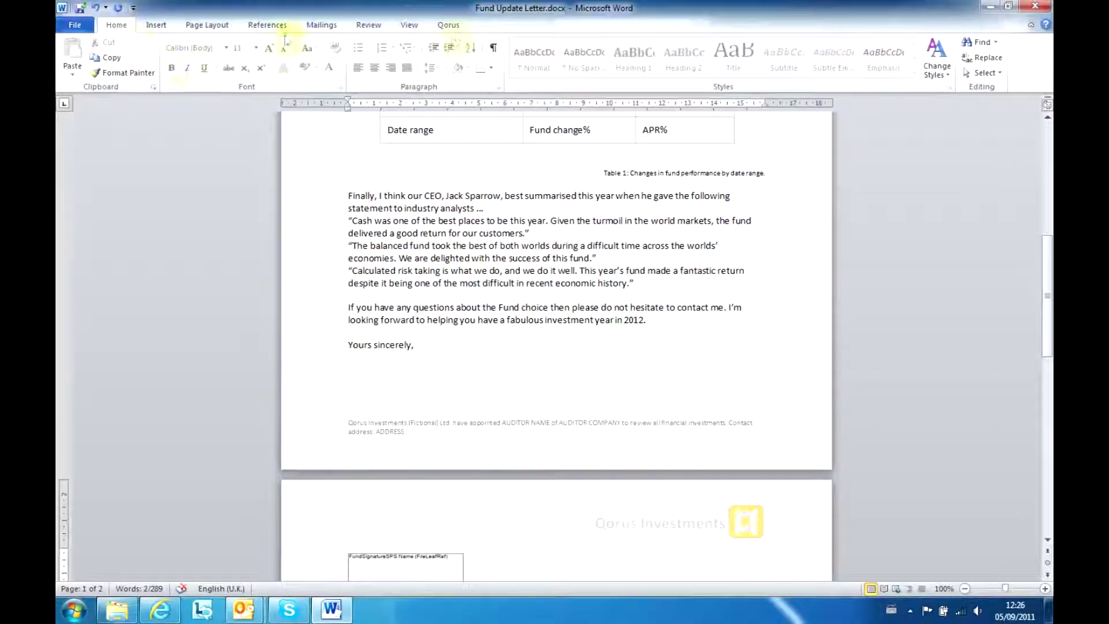
{"action": "left_click", "coordinate": [448, 25]}
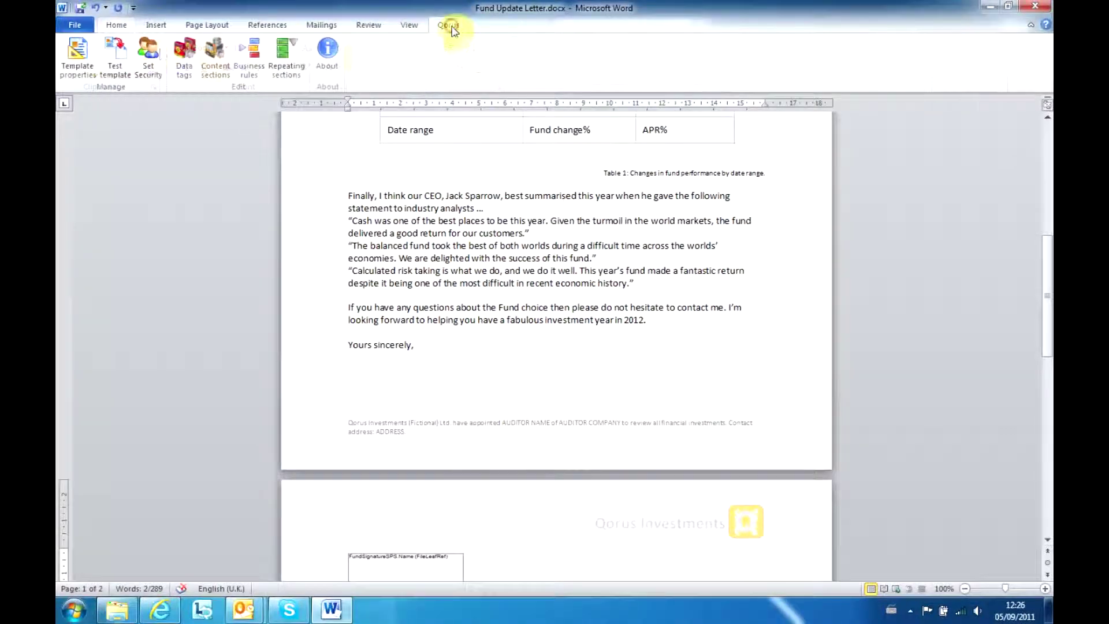
{"action": "left_click", "coordinate": [114, 56]}
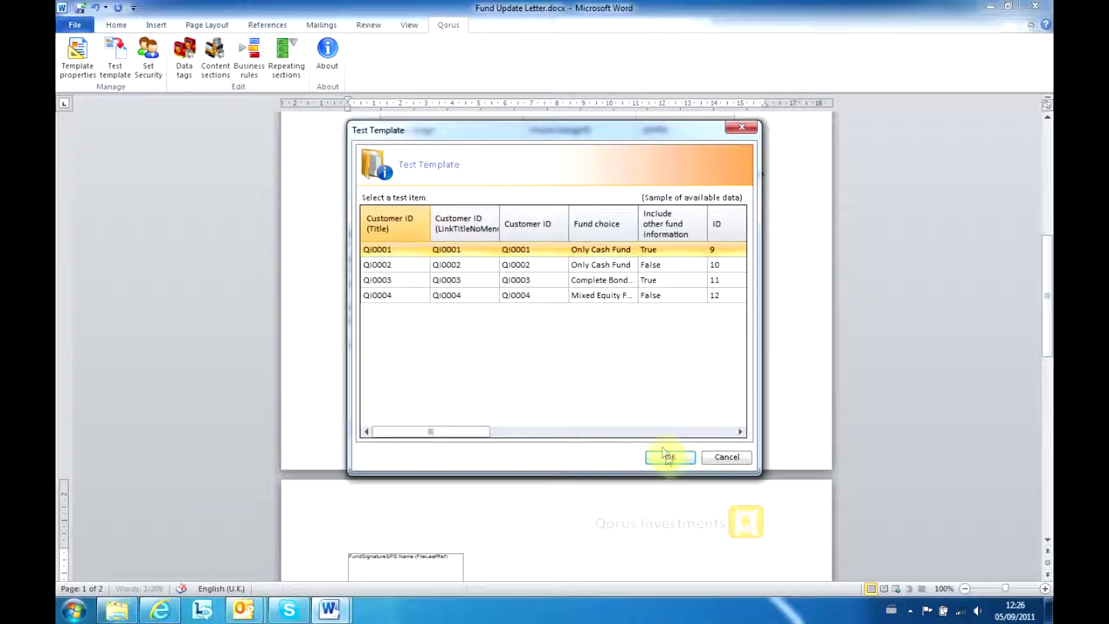
{"action": "left_click", "coordinate": [666, 457]}
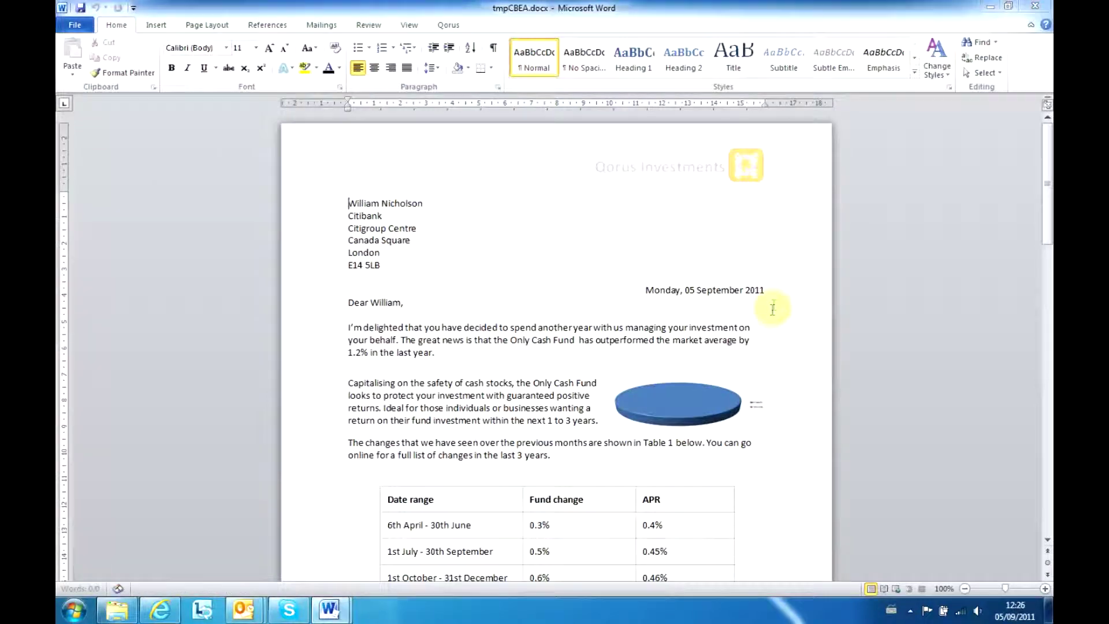
{"action": "left_click_drag", "start_coordinate": [1049, 184], "coordinate": [1049, 266]}
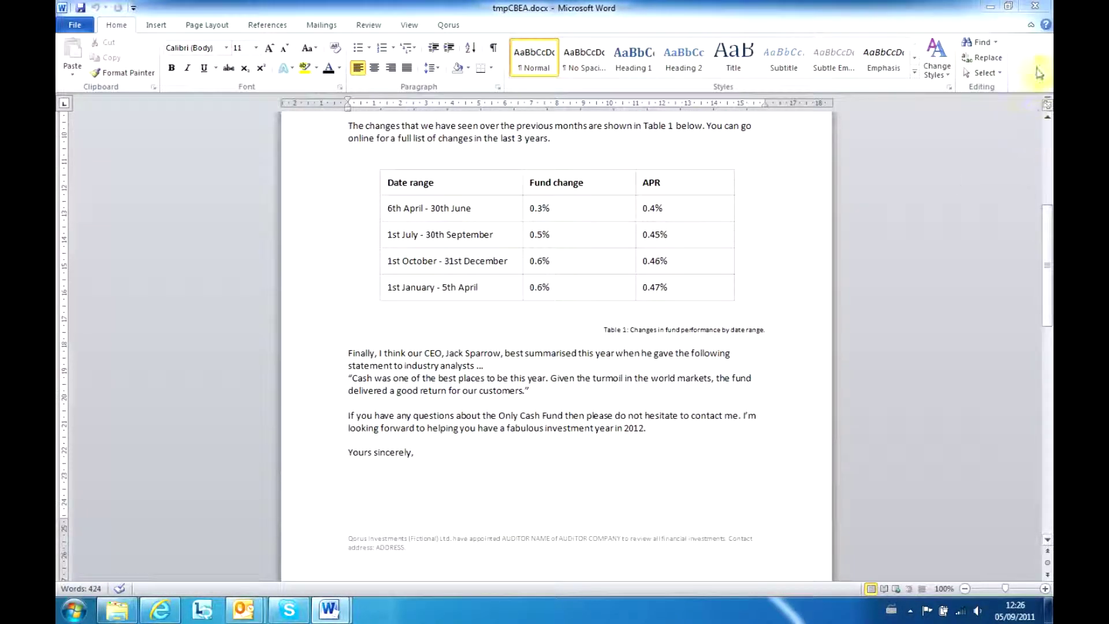
{"action": "left_click", "coordinate": [1034, 5]}
Reduce the default top and bottom cell margins of the whole fund rate table, with the top margin at 0.1 cm.
{"action": "scroll", "coordinate": [454, 296], "scroll_direction": "up", "scroll_amount": 4}
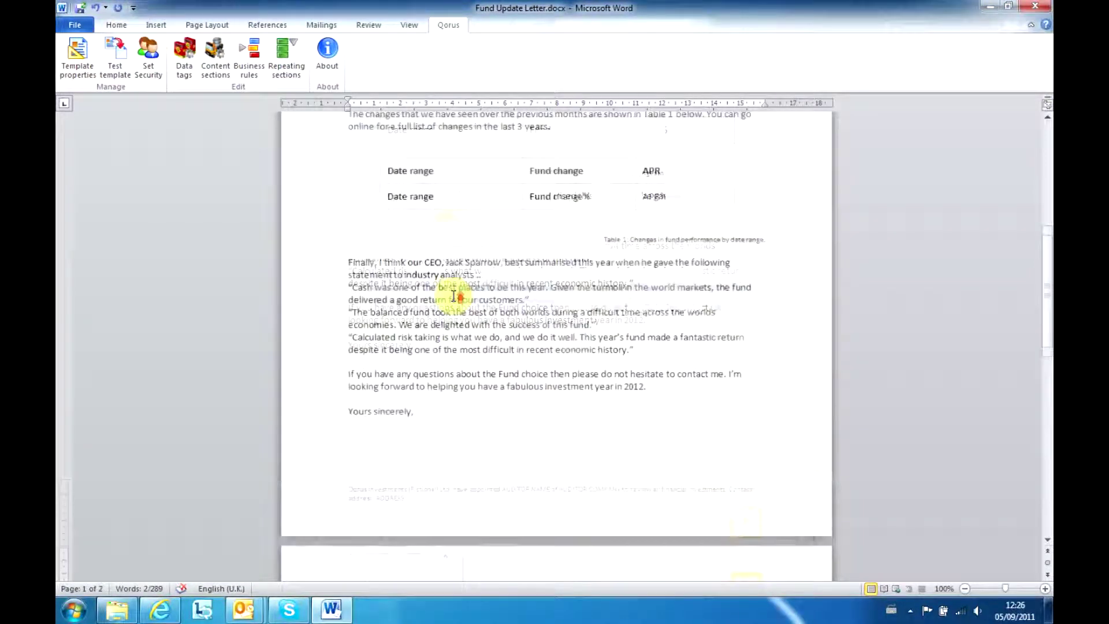
{"action": "left_click", "coordinate": [332, 237]}
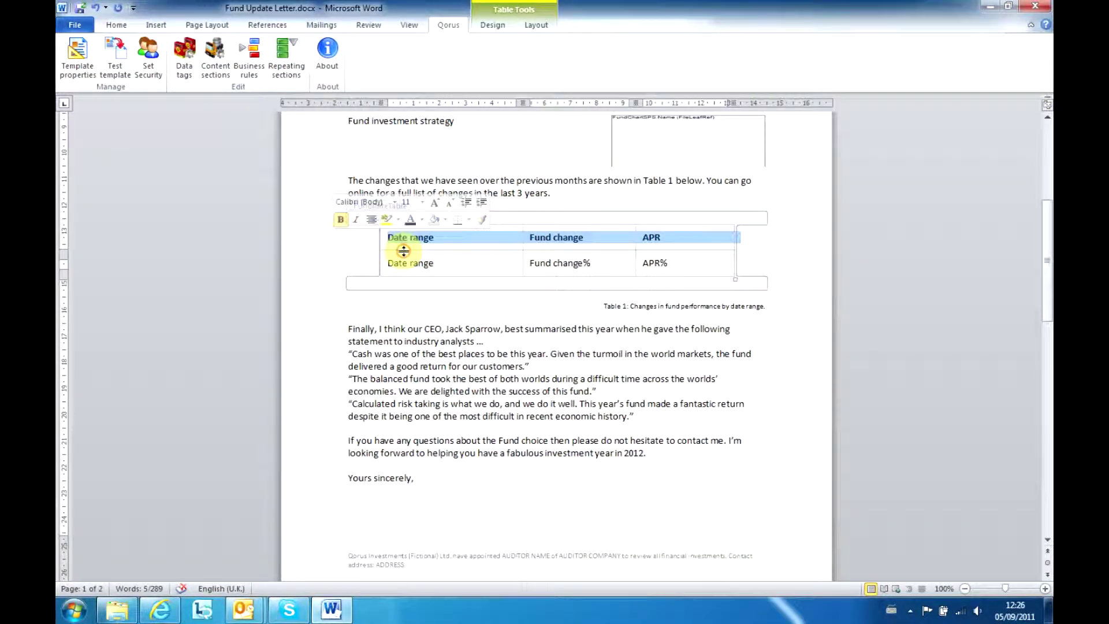
{"action": "left_click", "coordinate": [376, 222]}
{"action": "right_click", "coordinate": [377, 224]}
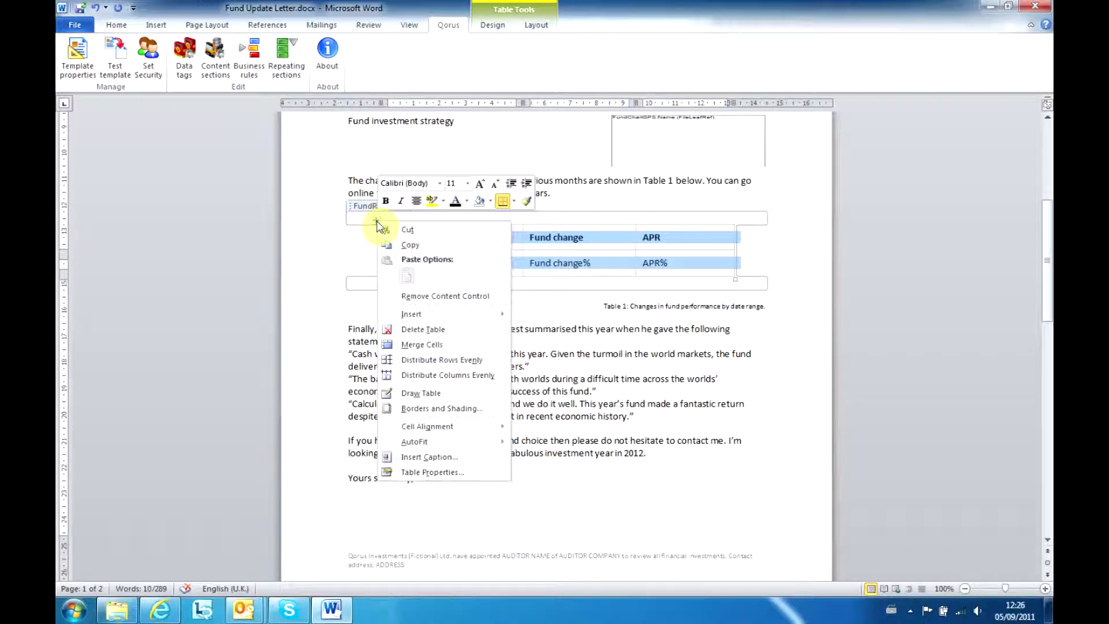
{"action": "left_click", "coordinate": [415, 470]}
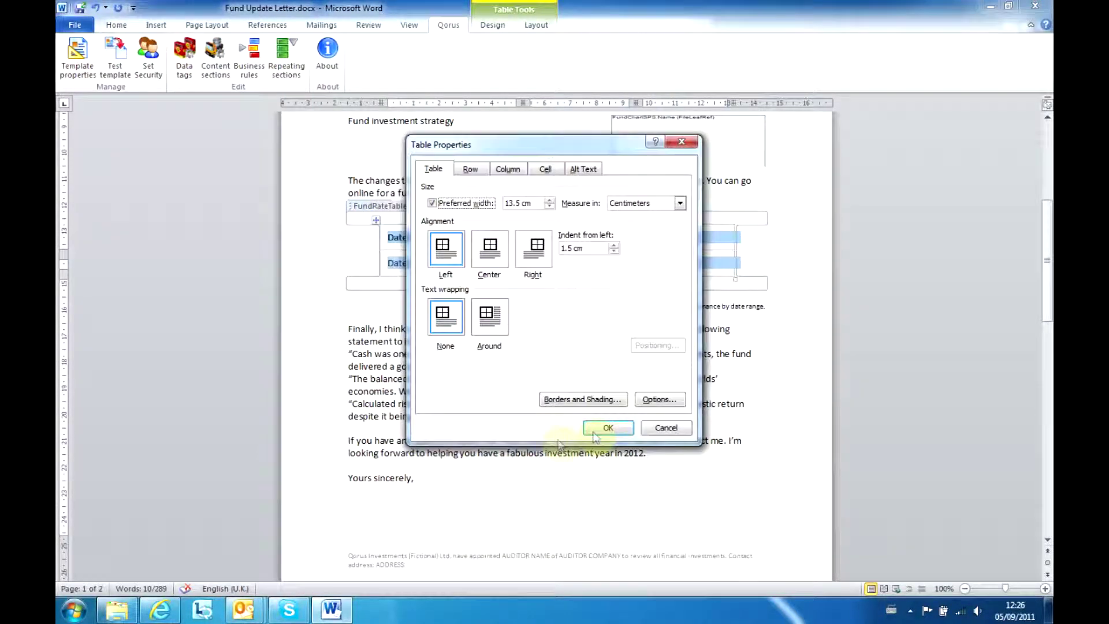
{"action": "left_click", "coordinate": [608, 399]}
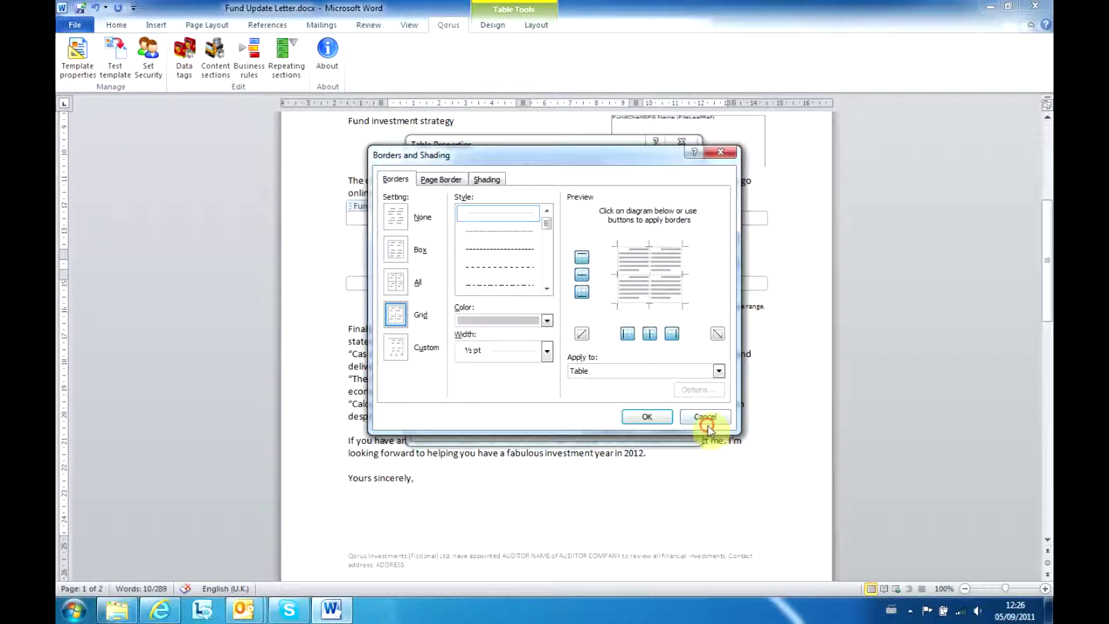
{"action": "left_click", "coordinate": [684, 417]}
{"action": "left_click", "coordinate": [661, 400]}
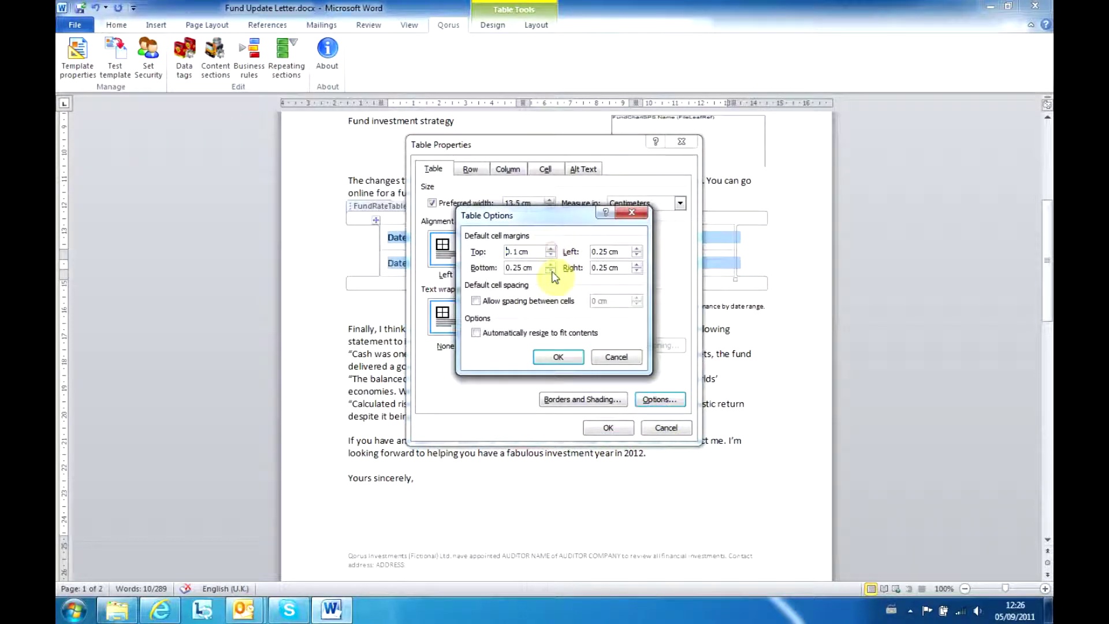
{"action": "left_click", "coordinate": [551, 359]}
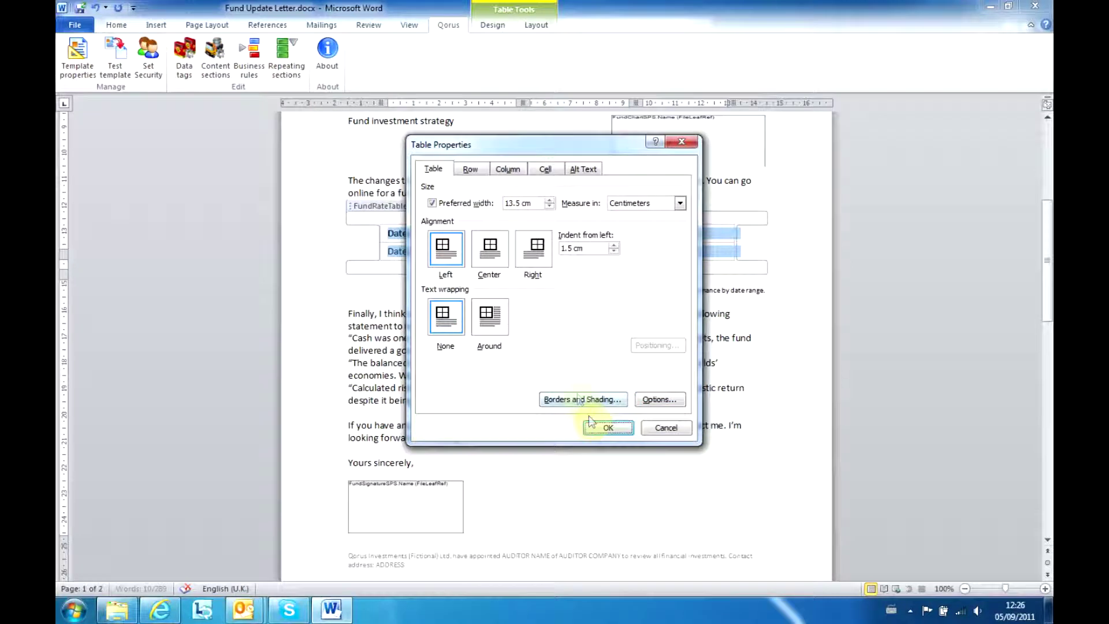
{"action": "left_click", "coordinate": [600, 427]}
{"action": "left_click", "coordinate": [508, 317]}
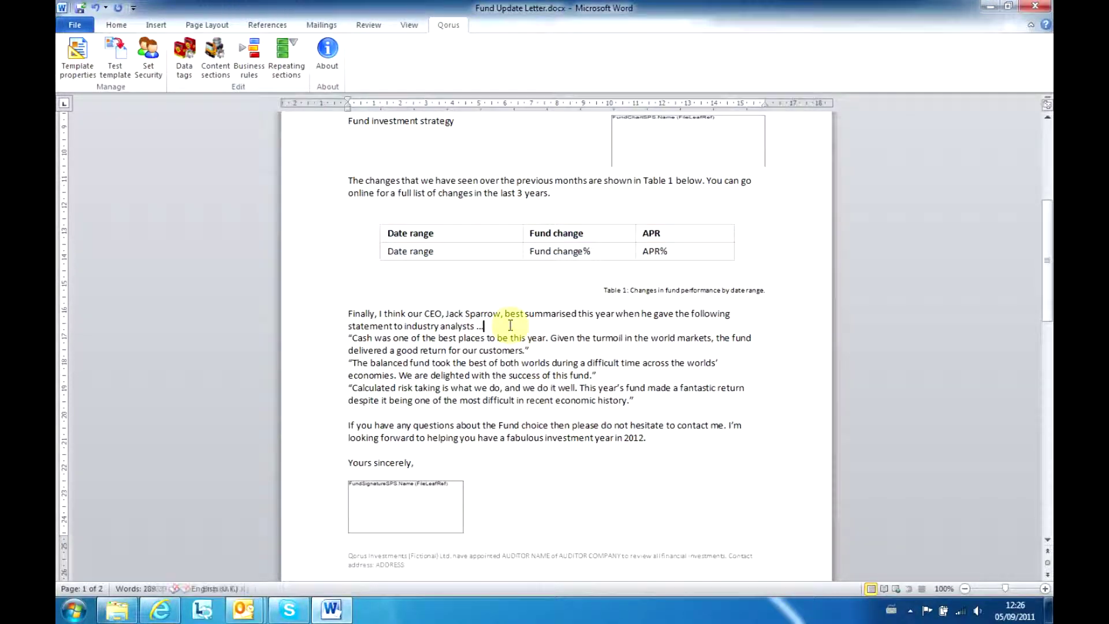
Retest the template with the Only Cash Fund item that includes other fund information, check the table spacing in the letter and close it.
{"action": "left_click", "coordinate": [117, 68]}
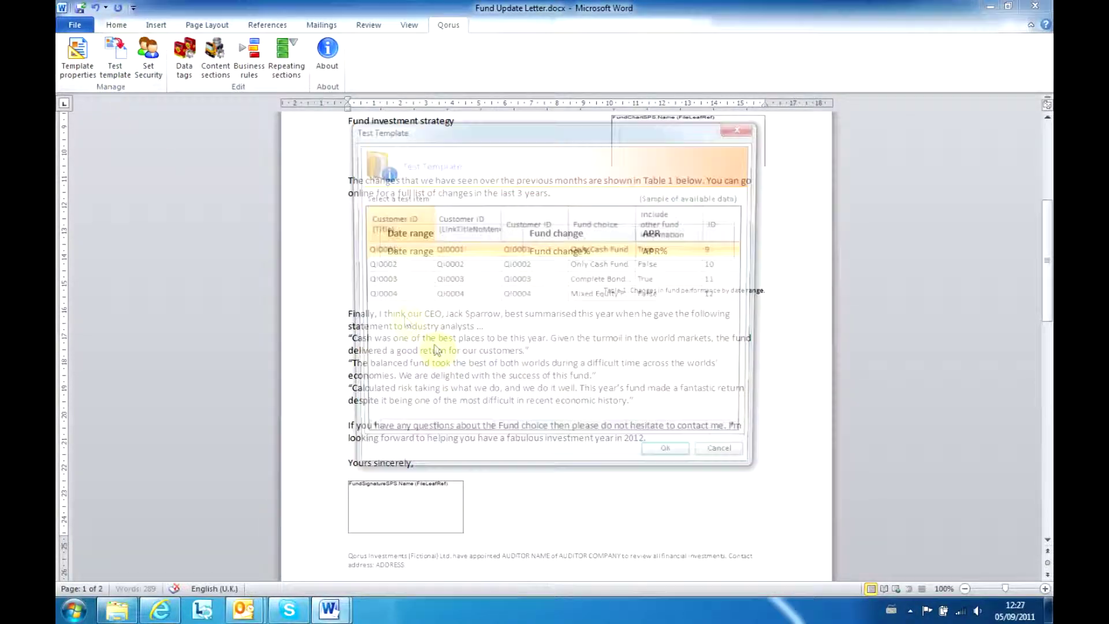
{"action": "left_click", "coordinate": [652, 457]}
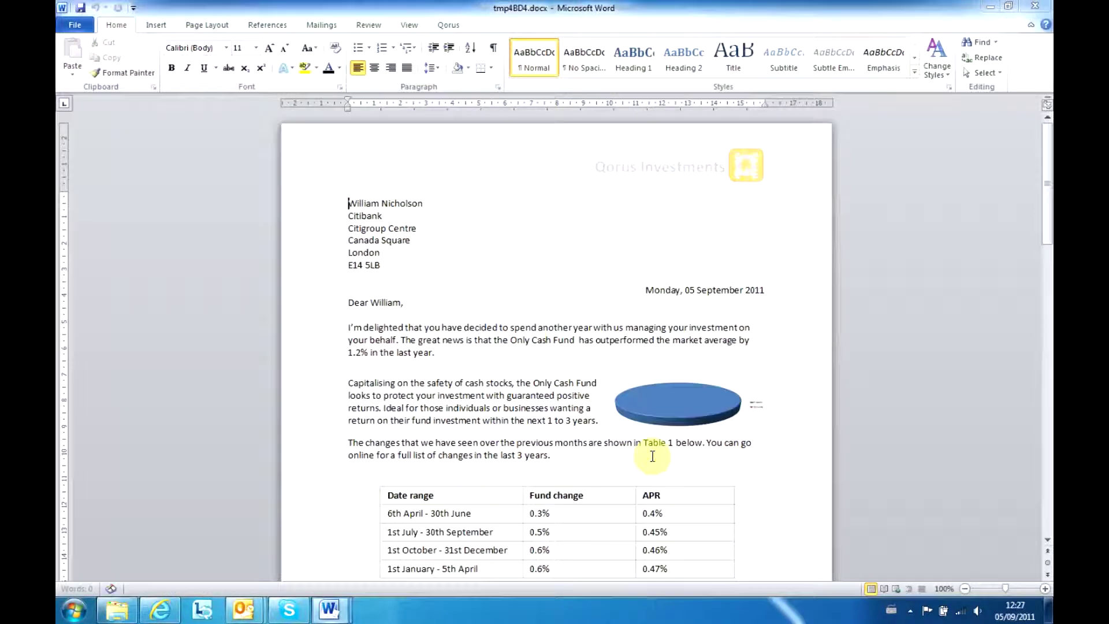
{"action": "left_click_drag", "start_coordinate": [1049, 156], "coordinate": [1049, 217]}
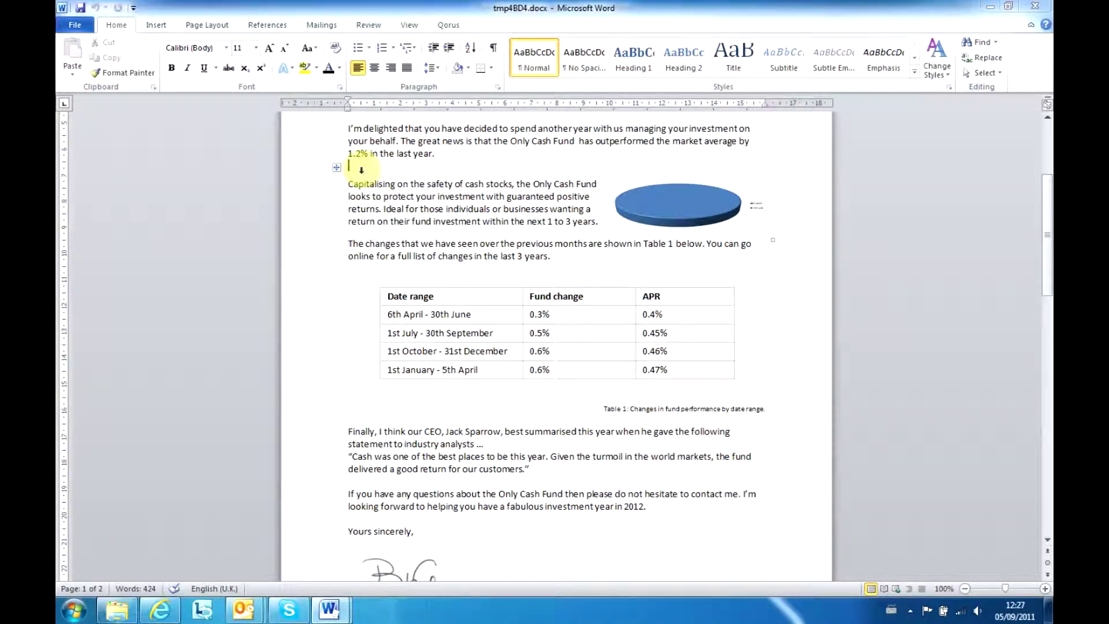
{"action": "left_click_drag", "start_coordinate": [1048, 234], "coordinate": [1047, 202]}
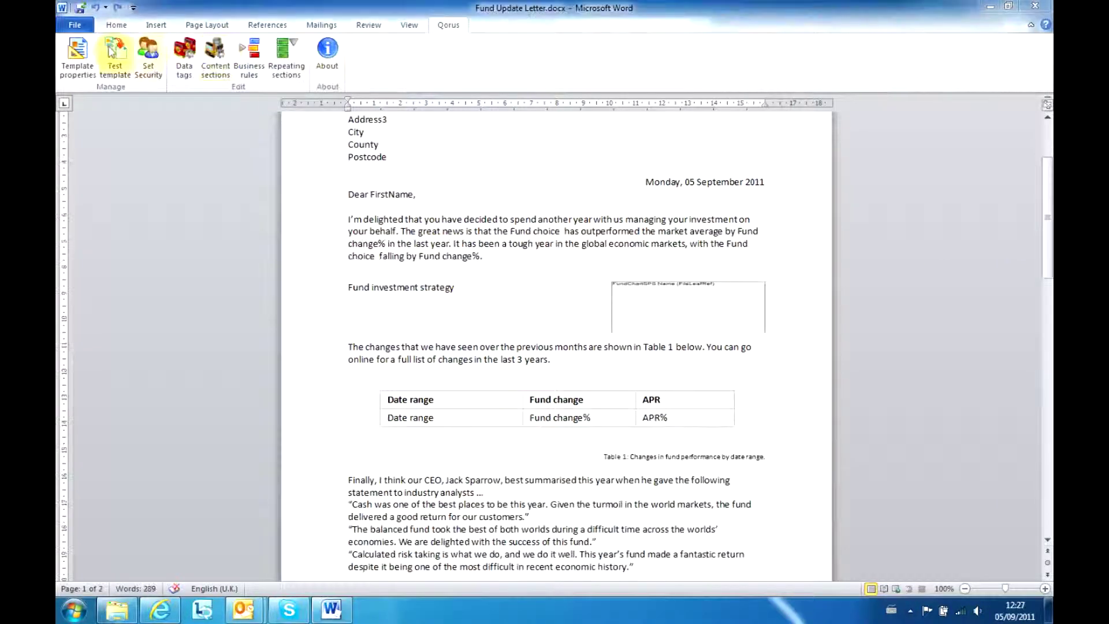
Test the template with the Only Cash Fund item that excludes other fund information, review the letter down to the P.S. and close it.
{"action": "left_click", "coordinate": [115, 55]}
{"action": "left_click", "coordinate": [482, 265]}
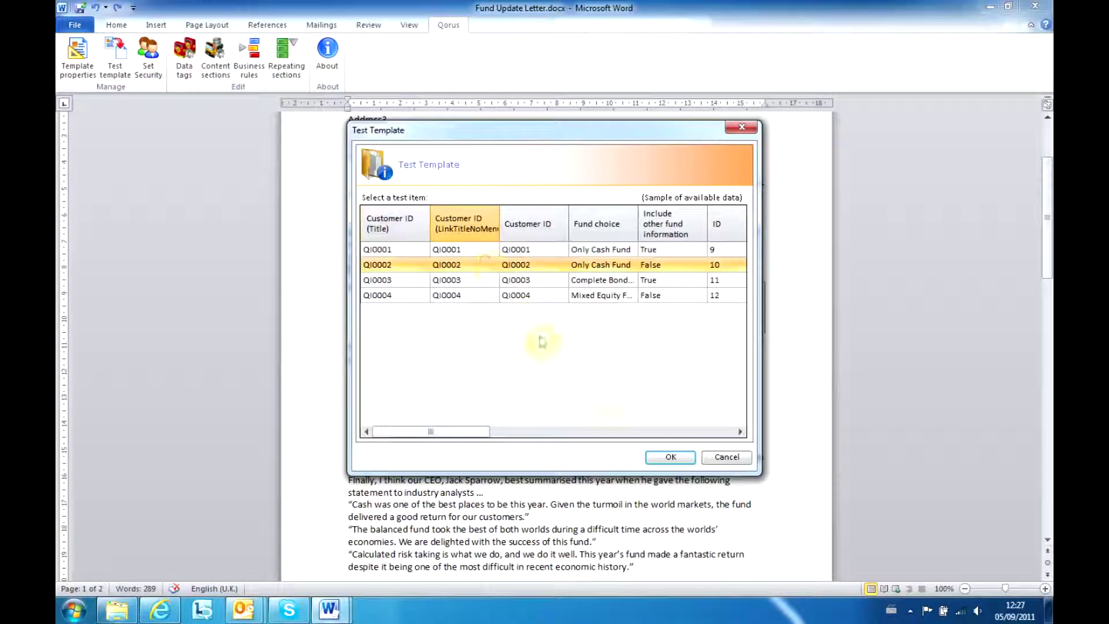
{"action": "left_click", "coordinate": [667, 456]}
{"action": "left_click_drag", "start_coordinate": [1048, 191], "coordinate": [1048, 373]}
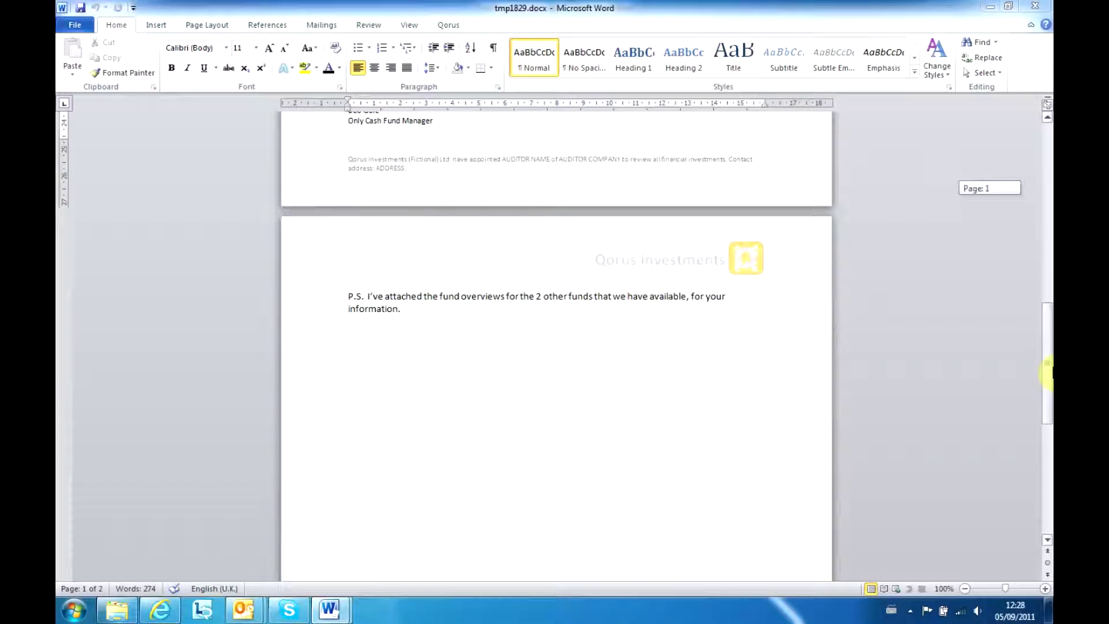
{"action": "left_click_drag", "start_coordinate": [1048, 372], "coordinate": [1048, 369]}
{"action": "left_click", "coordinate": [1033, 8]}
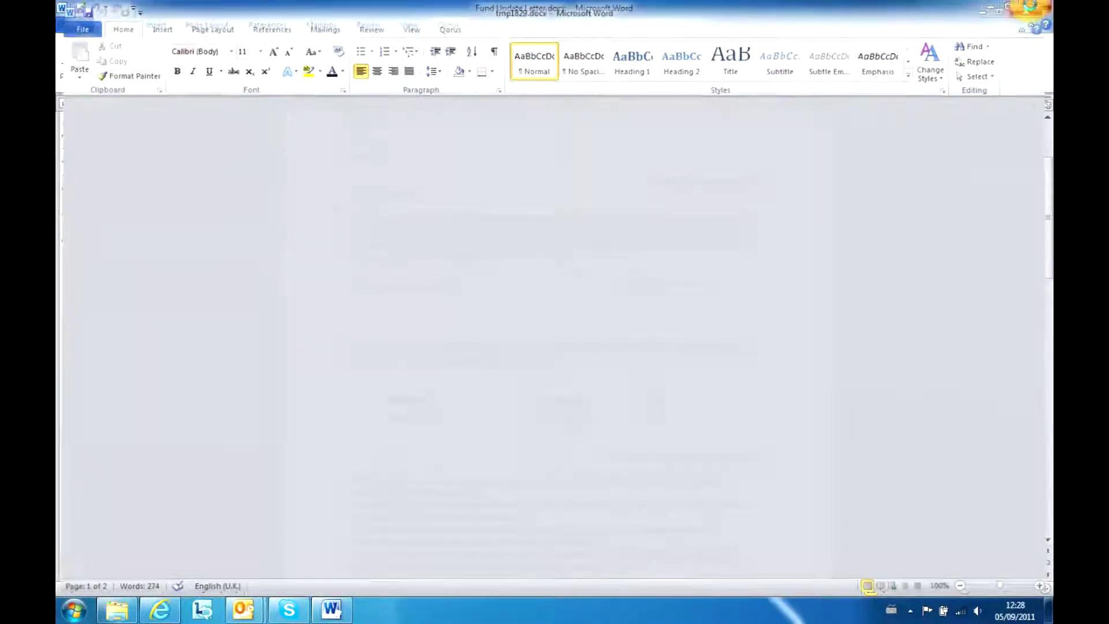
Apply a new business rule named addPS to the P.S. paragraph, using an Equal to condition on the Include other fund information tag.
{"action": "left_click_drag", "start_coordinate": [1045, 249], "coordinate": [1046, 393]}
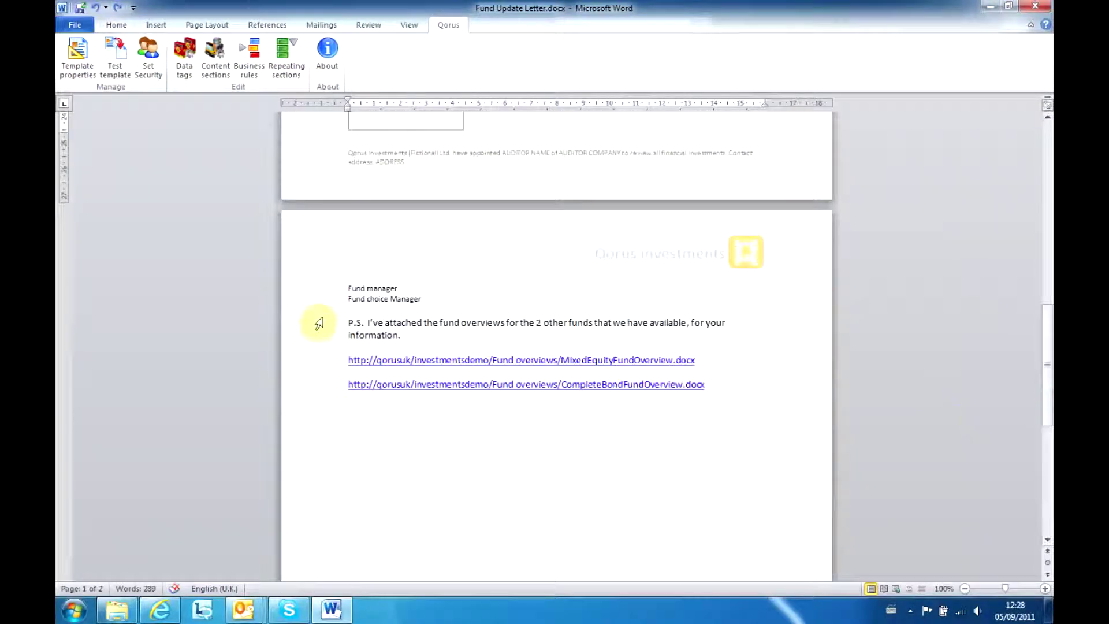
{"action": "left_click_drag", "start_coordinate": [320, 338], "coordinate": [317, 353]}
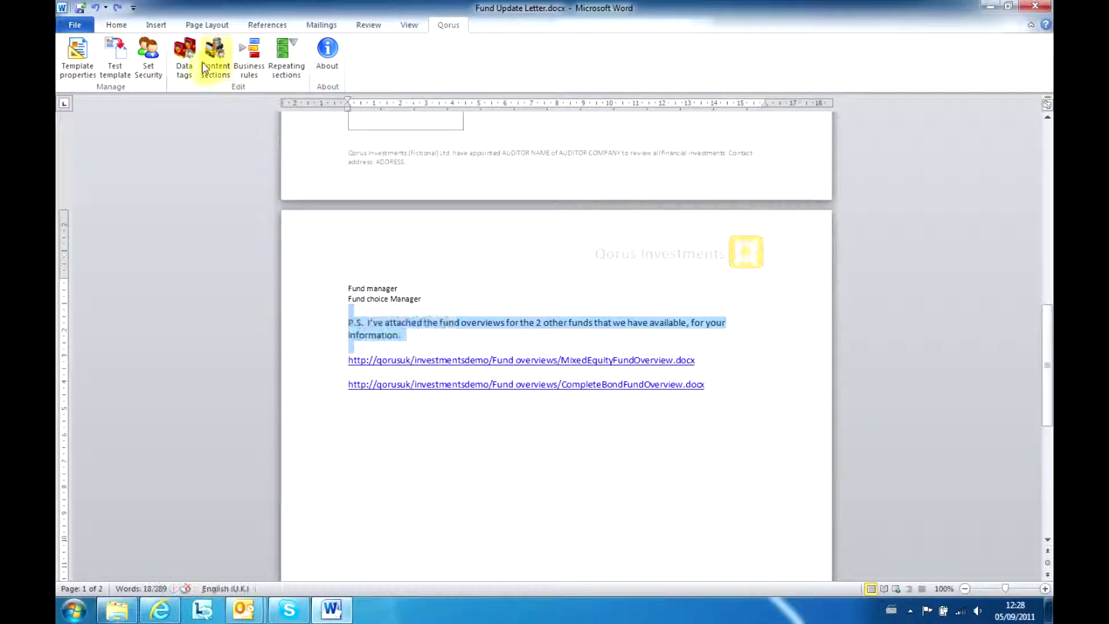
{"action": "left_click", "coordinate": [243, 55]}
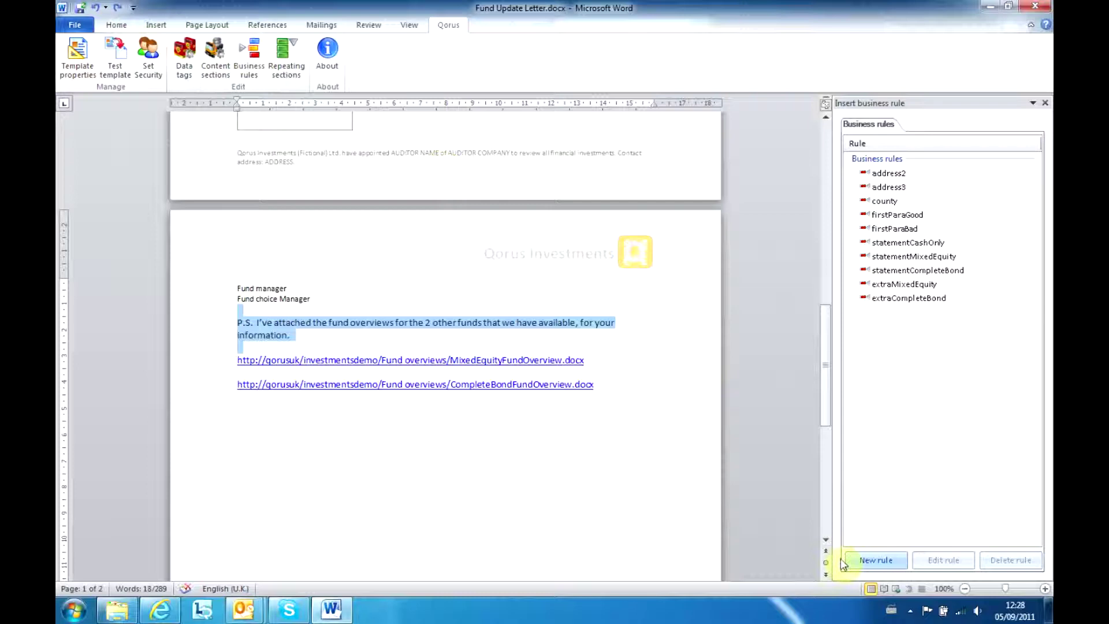
{"action": "left_click", "coordinate": [875, 560]}
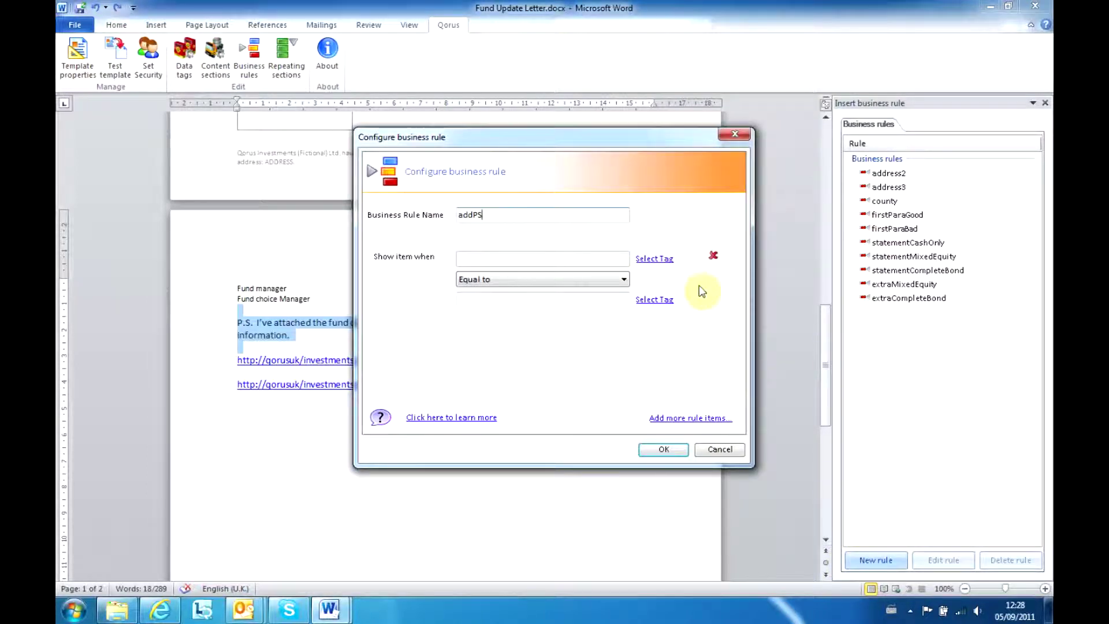
{"action": "left_click", "coordinate": [647, 258]}
{"action": "left_click", "coordinate": [543, 224]}
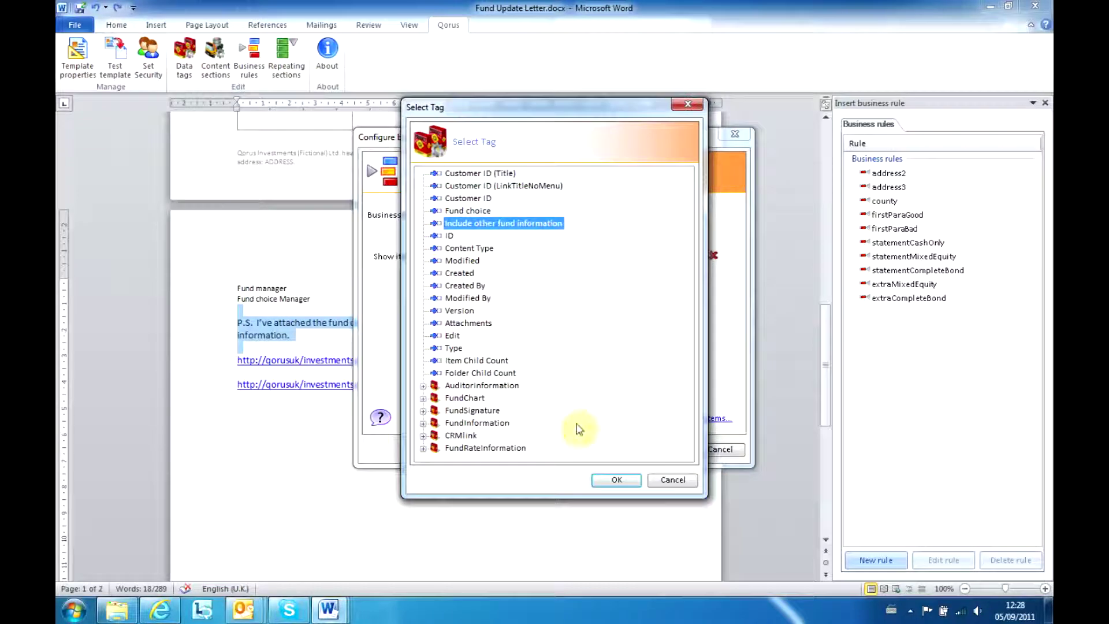
{"action": "left_click", "coordinate": [599, 481]}
{"action": "left_click", "coordinate": [652, 449]}
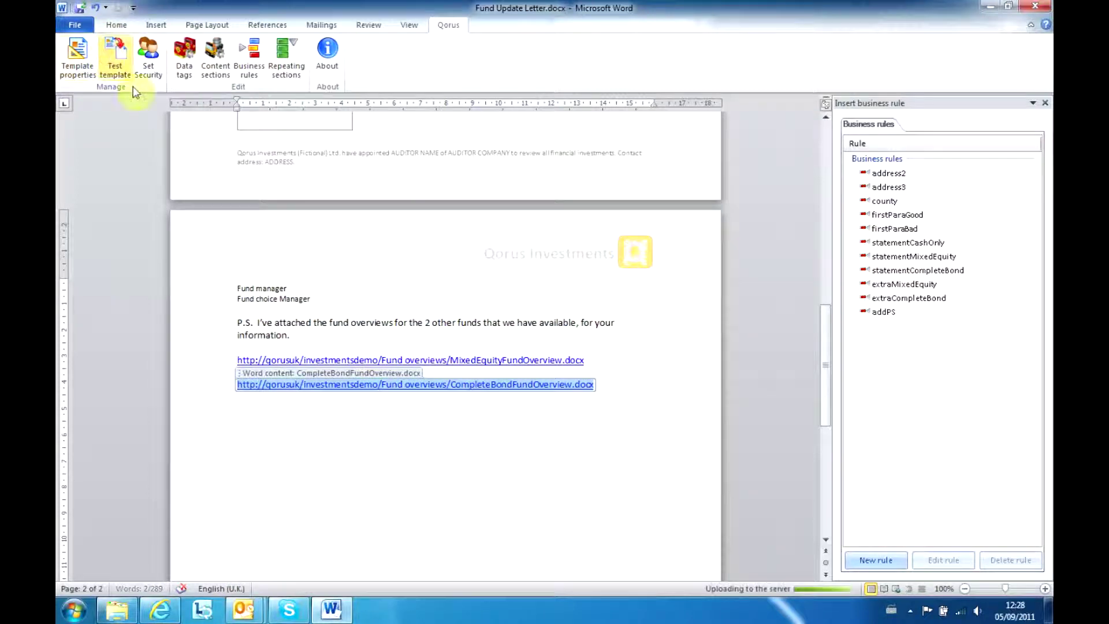
Check the P.S. rule by retesting with the Only Cash Fund item that excludes other fund information, and close the generated letter.
{"action": "left_click", "coordinate": [118, 63]}
{"action": "left_click", "coordinate": [485, 265]}
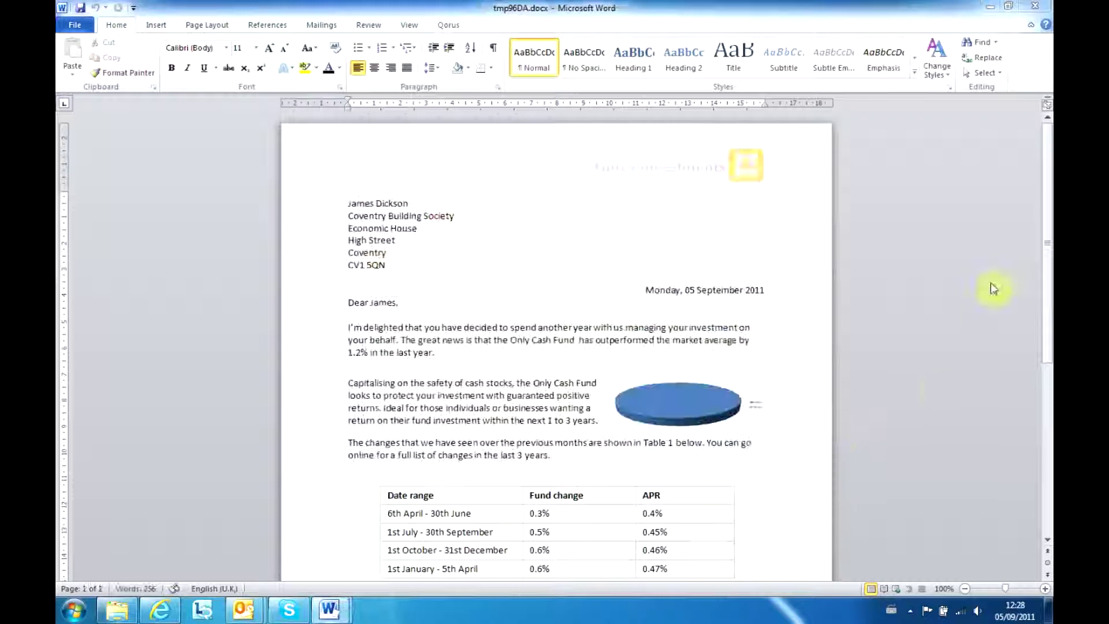
{"action": "mouse_move", "coordinate": [1045, 384]}
{"action": "left_mouse_down"}
{"action": "mouse_move", "coordinate": [1047, 452]}
{"action": "mouse_move", "coordinate": [1048, 248]}
{"action": "left_mouse_up"}
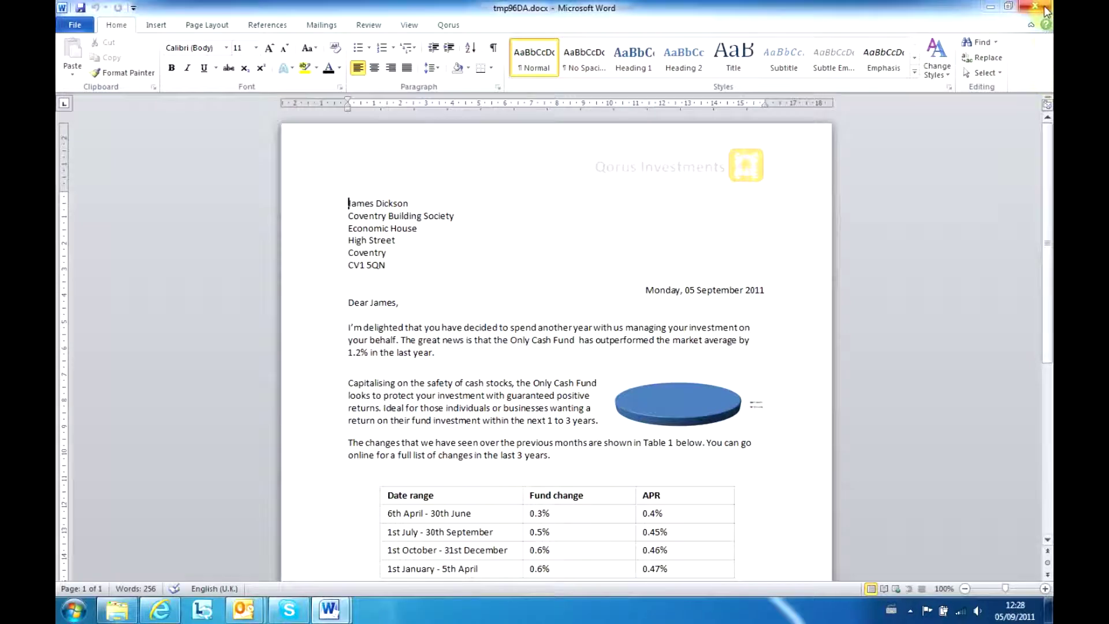
{"action": "left_click", "coordinate": [1045, 8]}
Test the template with the Complete Bond Fund item, review the generated letter and close it.
{"action": "left_click", "coordinate": [115, 58]}
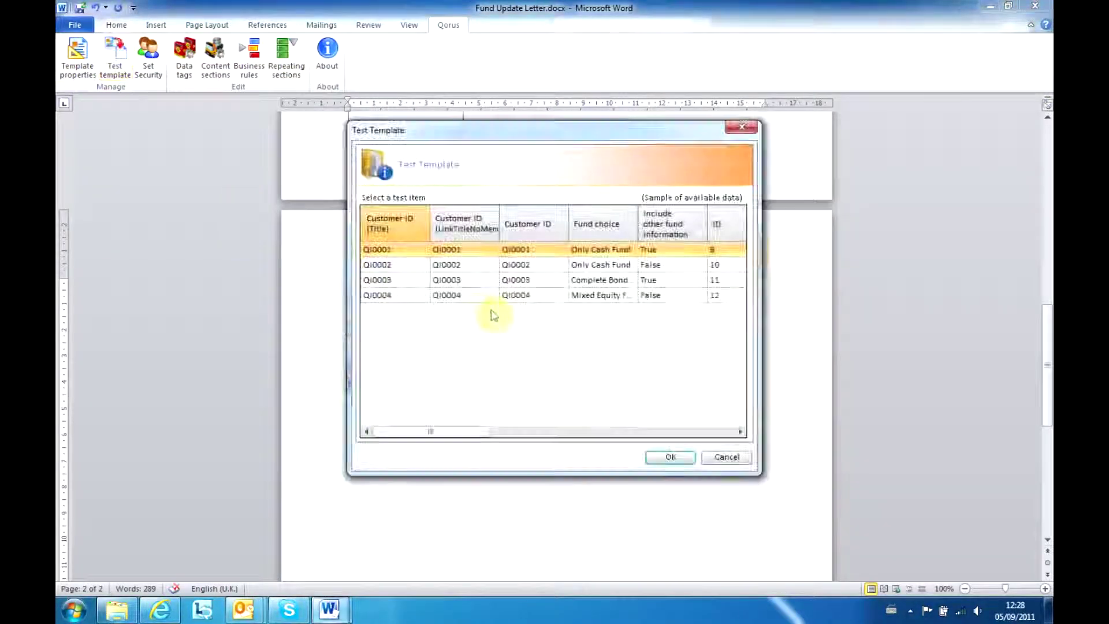
{"action": "left_click", "coordinate": [483, 280]}
{"action": "left_click", "coordinate": [659, 454]}
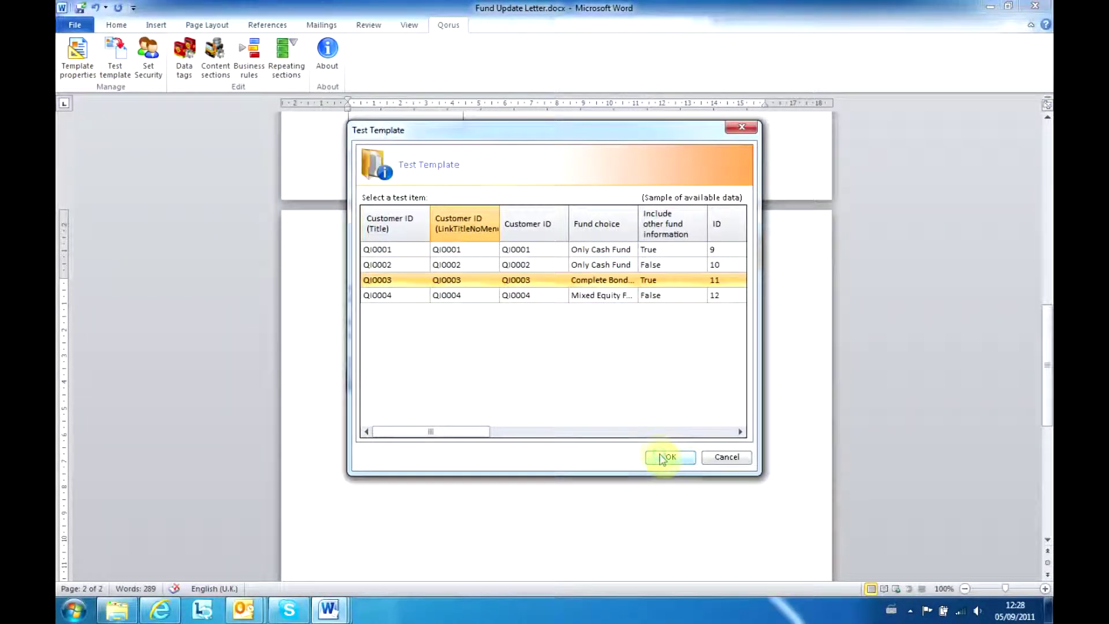
{"action": "mouse_move", "coordinate": [1048, 184]}
{"action": "left_mouse_down"}
{"action": "mouse_move", "coordinate": [1044, 396]}
{"action": "mouse_move", "coordinate": [1047, 187]}
{"action": "left_mouse_up"}
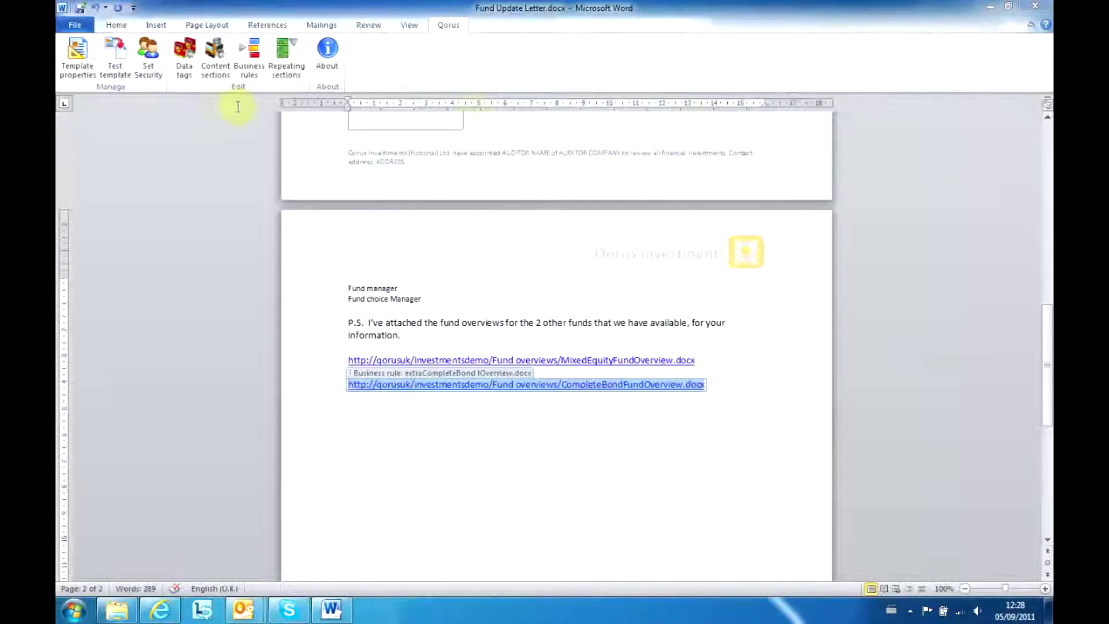
Test the template with the Mixed Equity Fund item, review the generated letter and close it.
{"action": "left_click", "coordinate": [115, 55]}
{"action": "left_click", "coordinate": [462, 296]}
{"action": "left_click", "coordinate": [681, 457]}
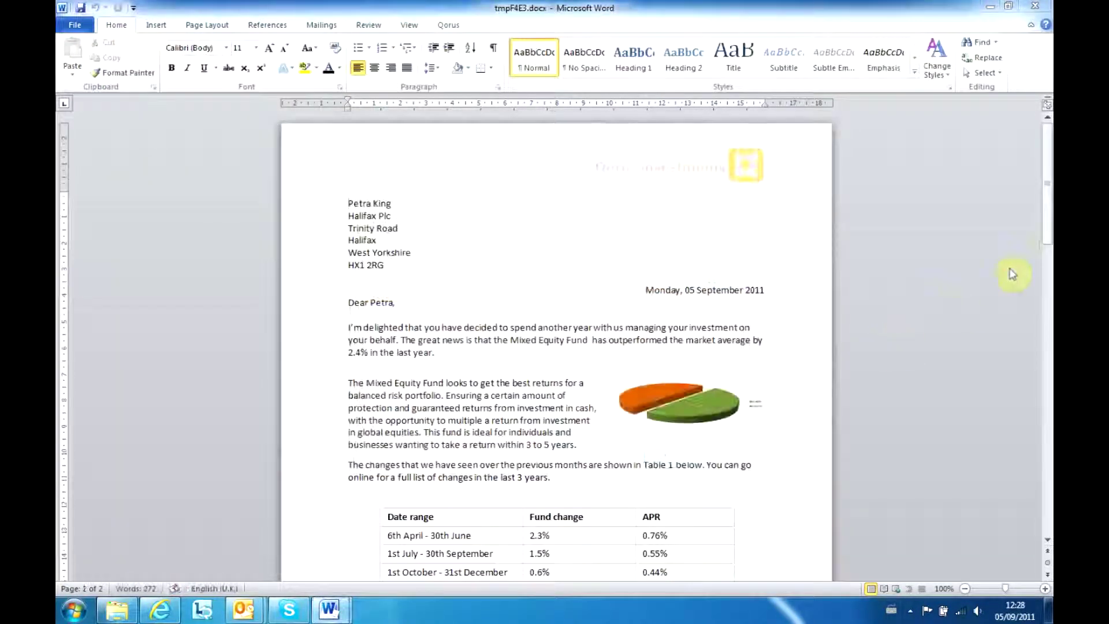
{"action": "left_click_drag", "start_coordinate": [1047, 222], "coordinate": [1047, 274]}
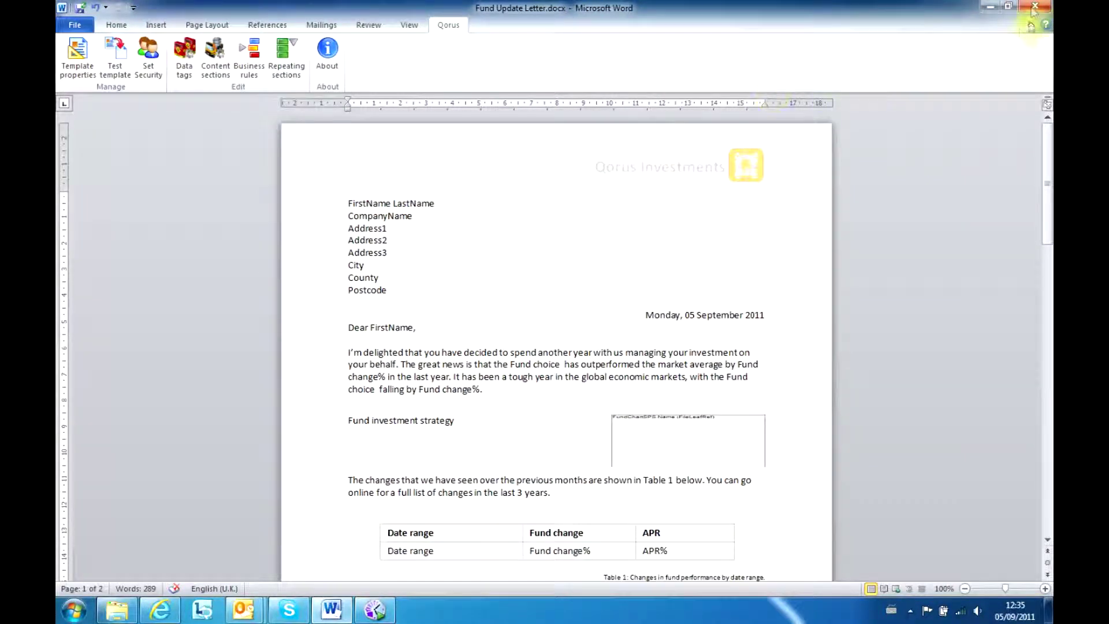
Close the template and check it in as major version 1.0 with the version comment "Ready for demo.".
{"action": "left_click", "coordinate": [1033, 9]}
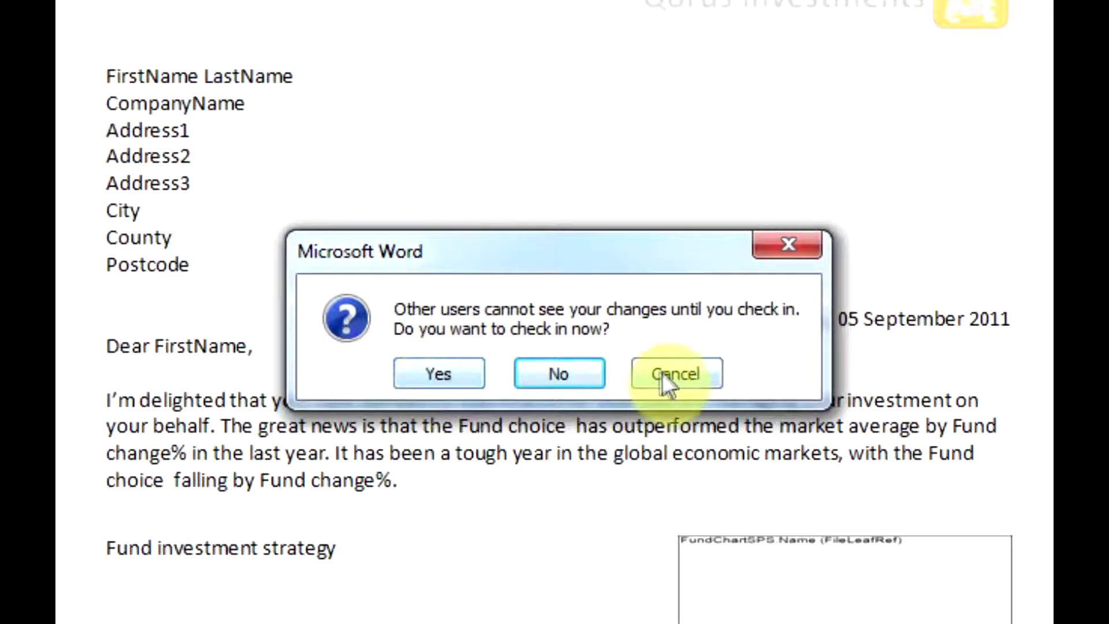
{"action": "left_click", "coordinate": [472, 375]}
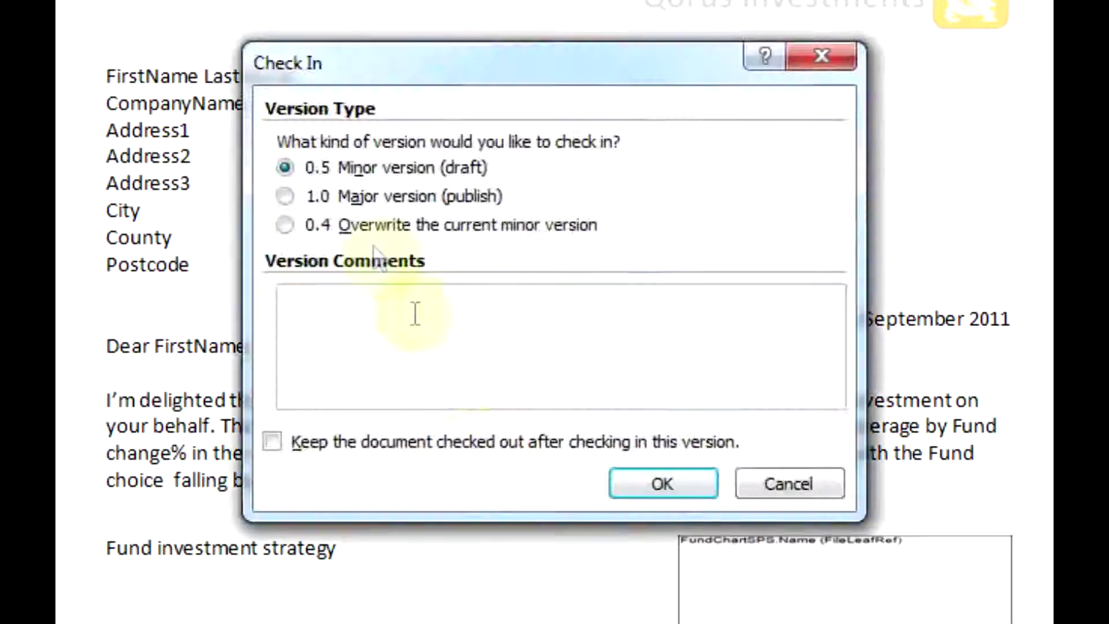
{"action": "left_click", "coordinate": [284, 196]}
{"action": "left_click", "coordinate": [358, 307]}
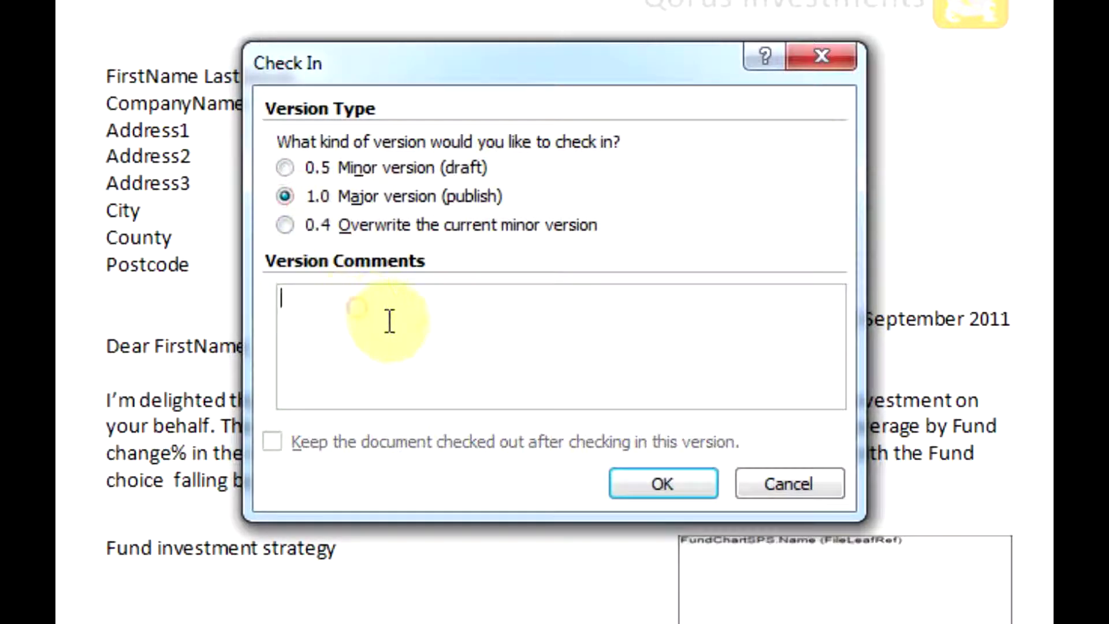
{"action": "type", "text": "Ready for demo"}
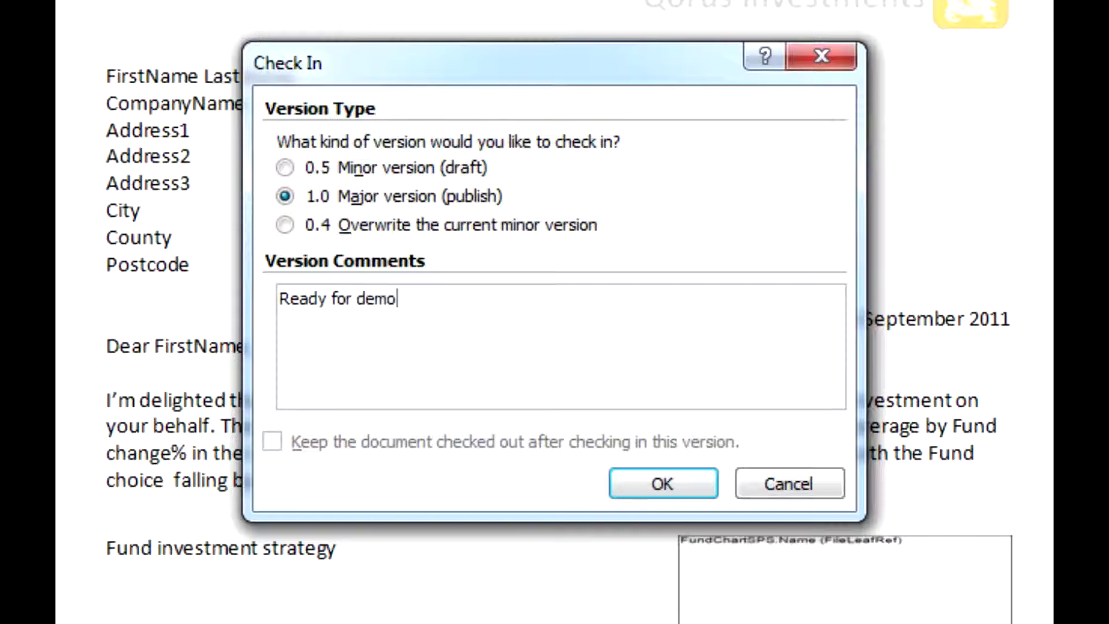
{"action": "type", "text": "."}
{"action": "left_click", "coordinate": [641, 483]}
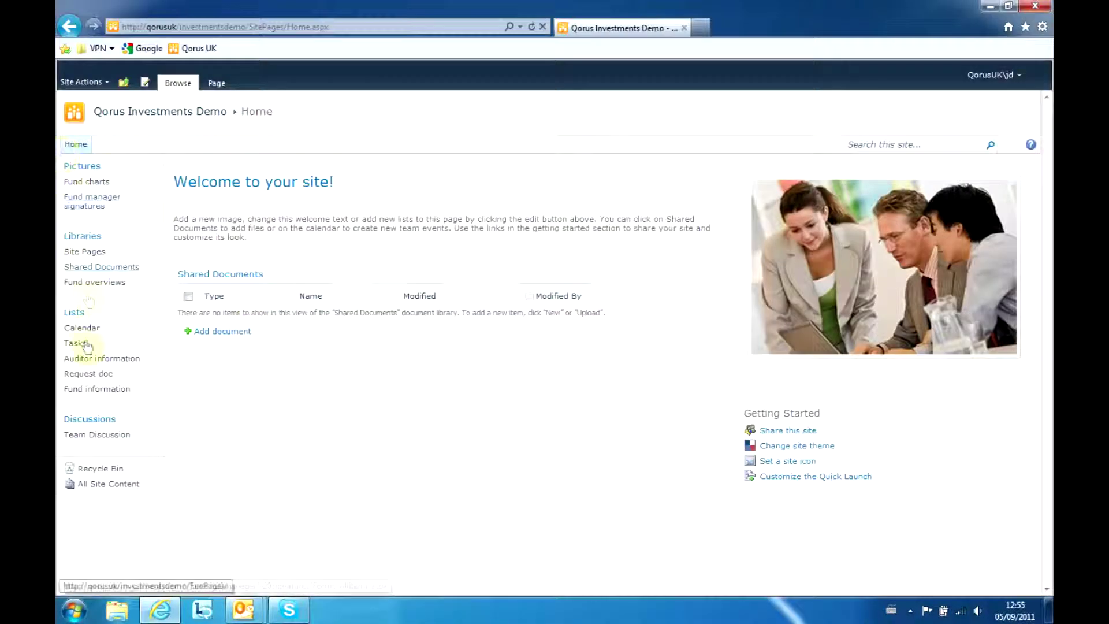
Add an item to the Request doc list with a new customer ID, fund choice Only Cash Fund and other fund information included, and save it.
{"action": "left_click", "coordinate": [90, 376]}
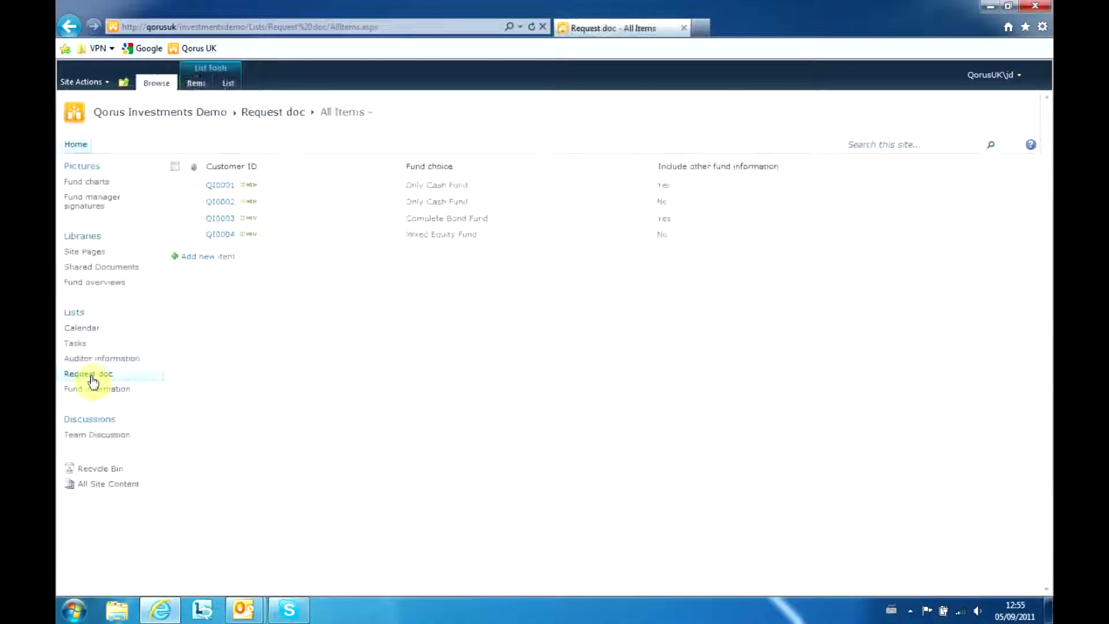
{"action": "left_click", "coordinate": [214, 257]}
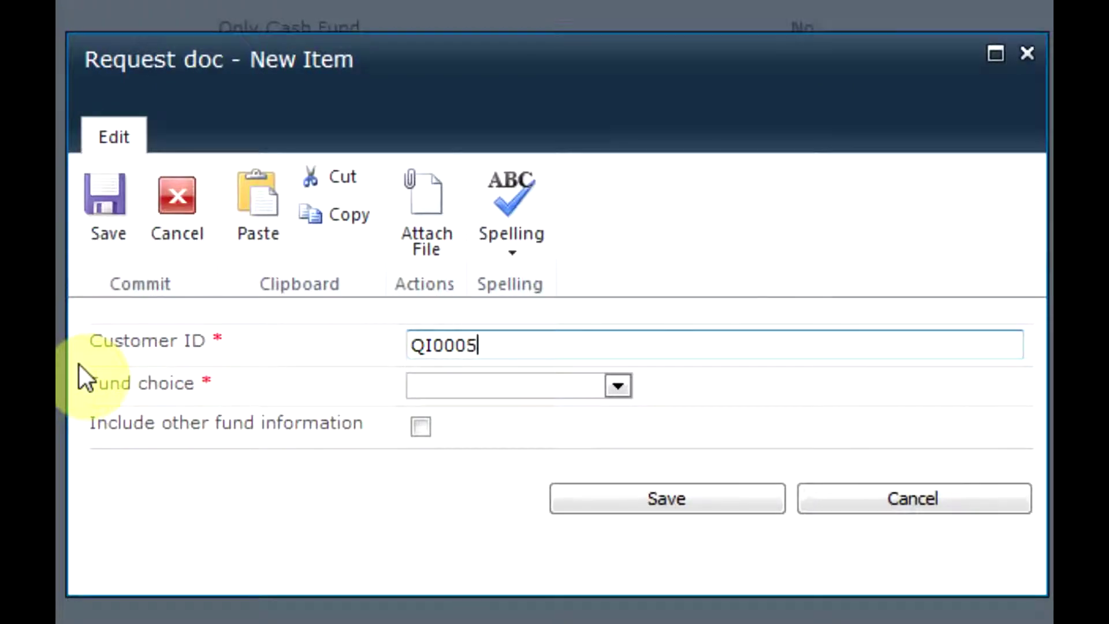
{"action": "left_click", "coordinate": [617, 385]}
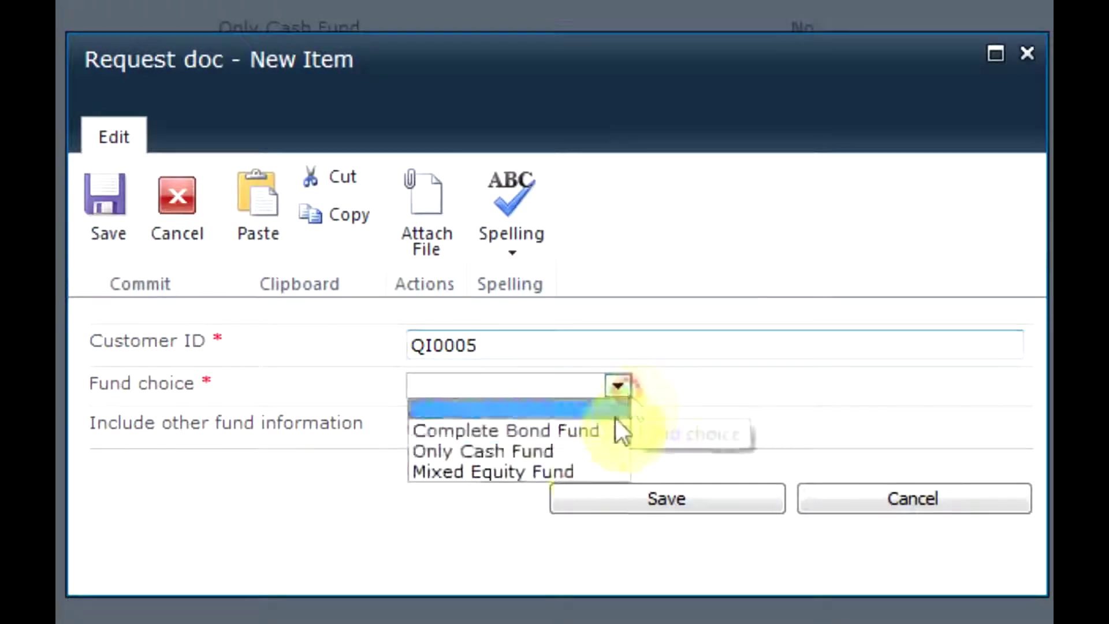
{"action": "left_click", "coordinate": [581, 456]}
{"action": "left_click", "coordinate": [422, 429]}
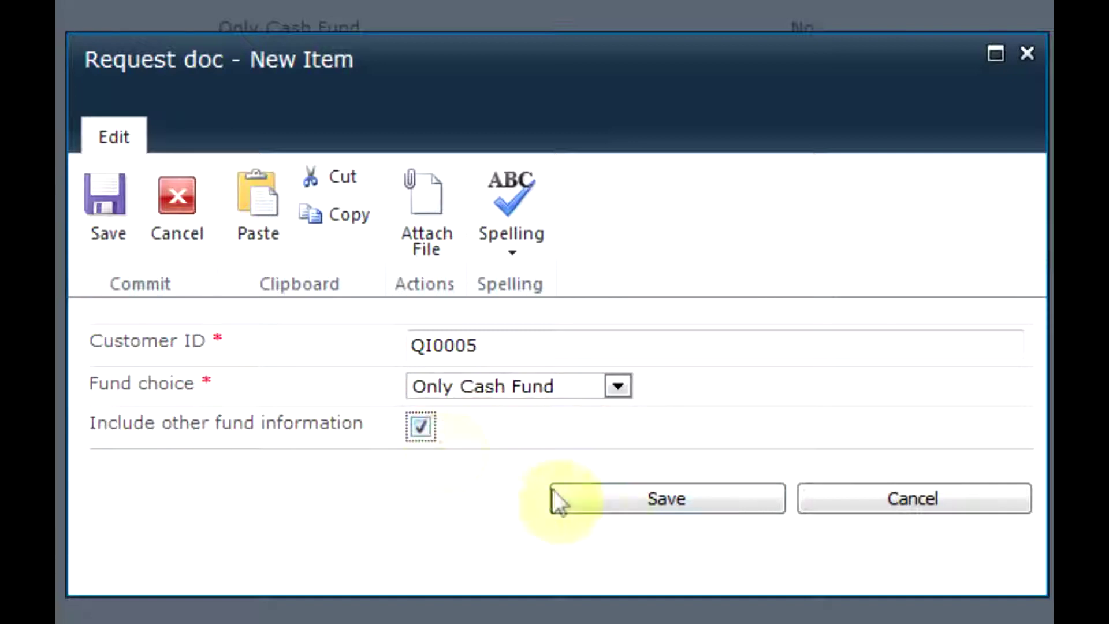
{"action": "left_click", "coordinate": [612, 501]}
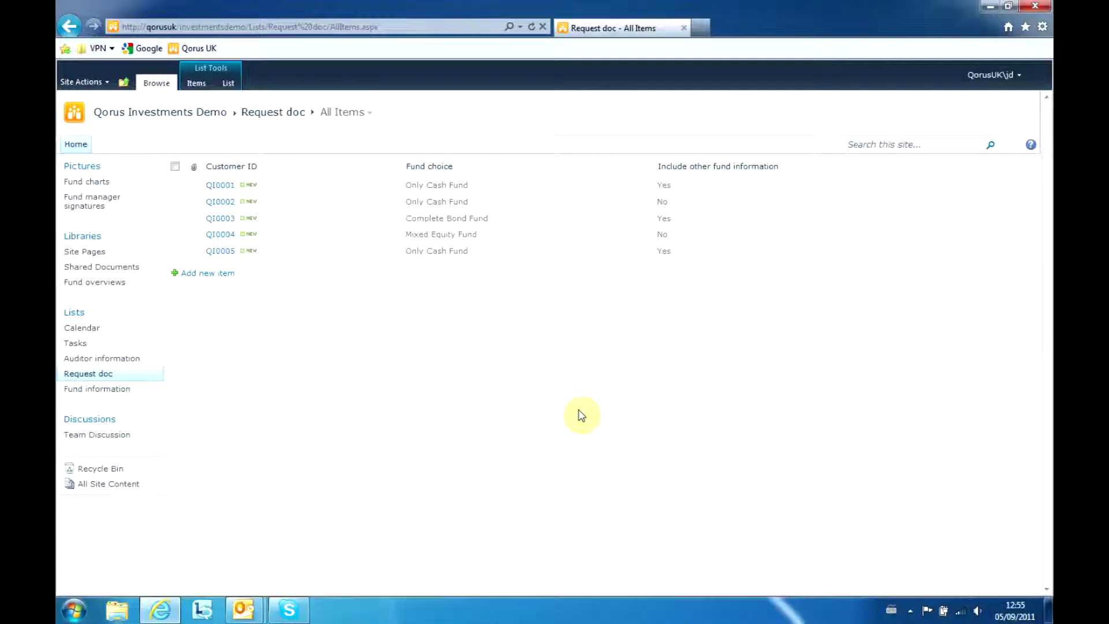
Refresh the Request doc list to check the letter's workflow status, and open the generated update letter from the Shared Documents library.
{"action": "left_click", "coordinate": [93, 375]}
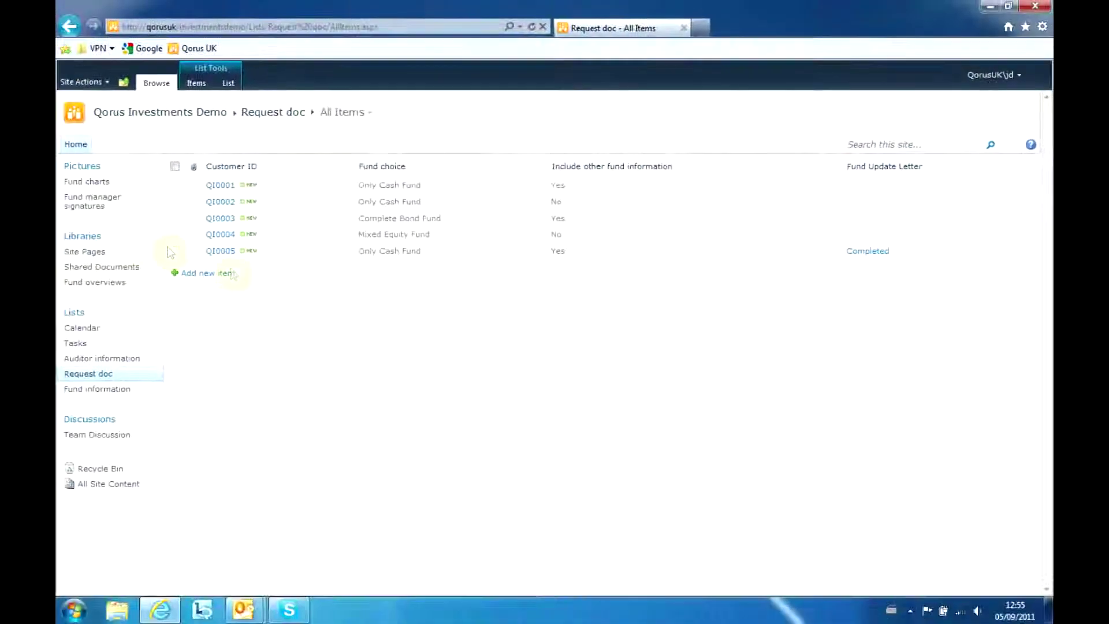
{"action": "left_click", "coordinate": [79, 268]}
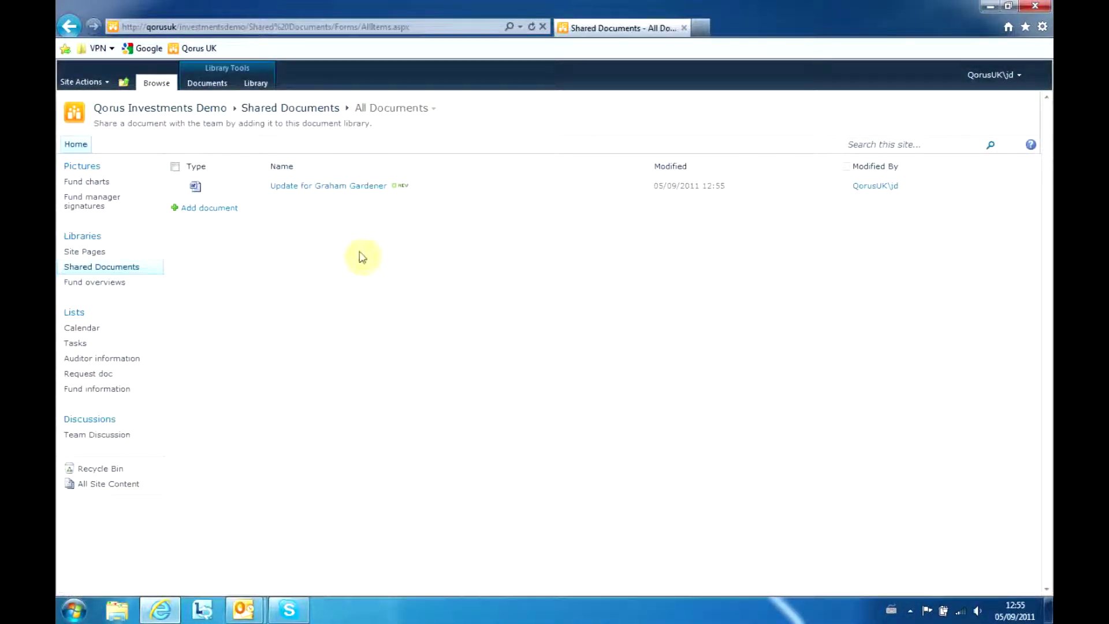
{"action": "left_click", "coordinate": [363, 186]}
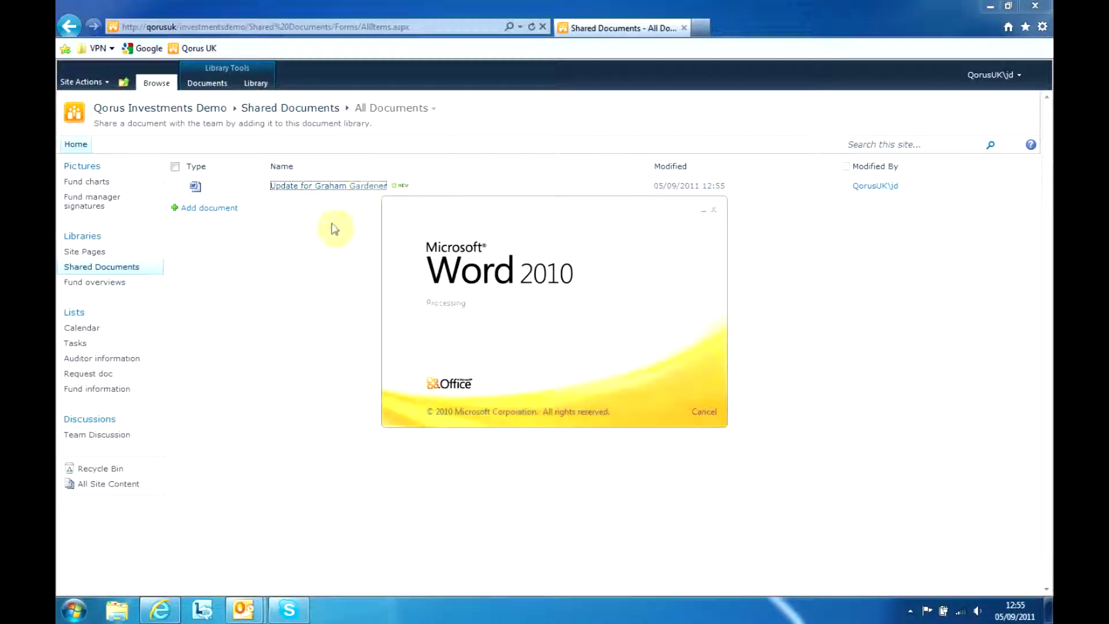